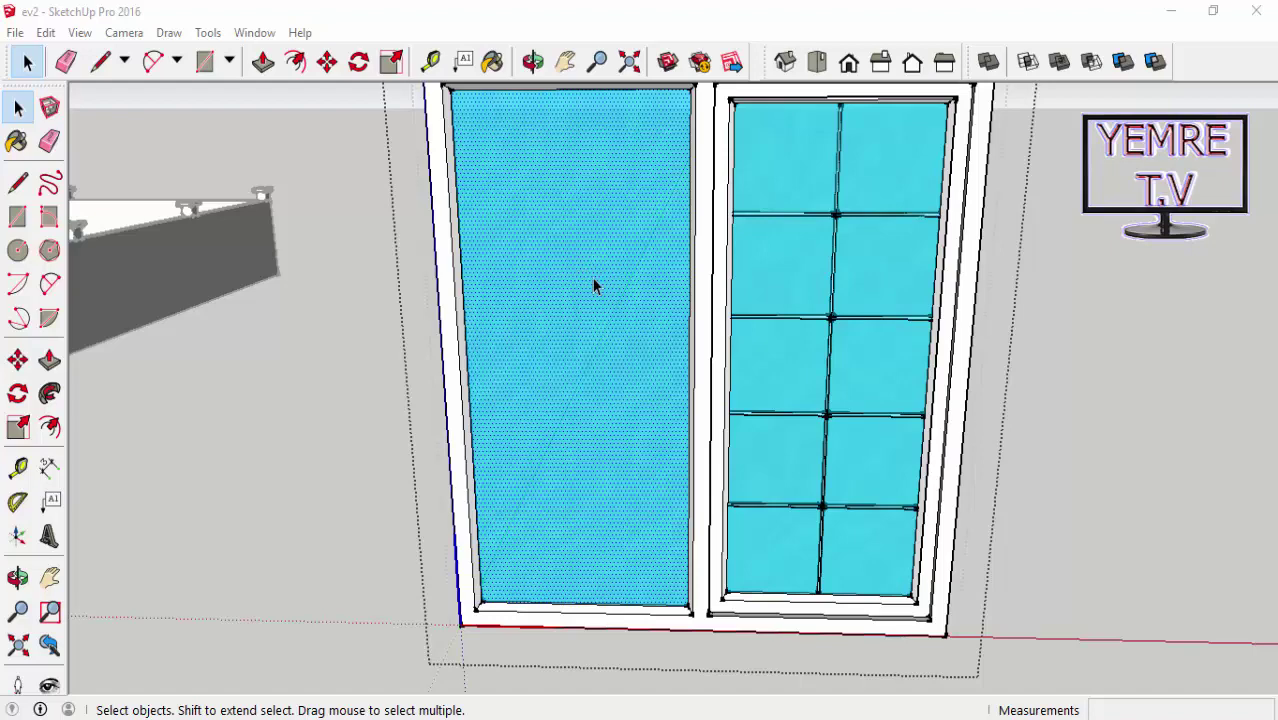
Hide the left pane's dotted glass face, then zoom in on its bottom sill
mouse_move(593, 287)
middle_down()
mouse_move(613, 294)
mouse_move(630, 265)
middle_up()
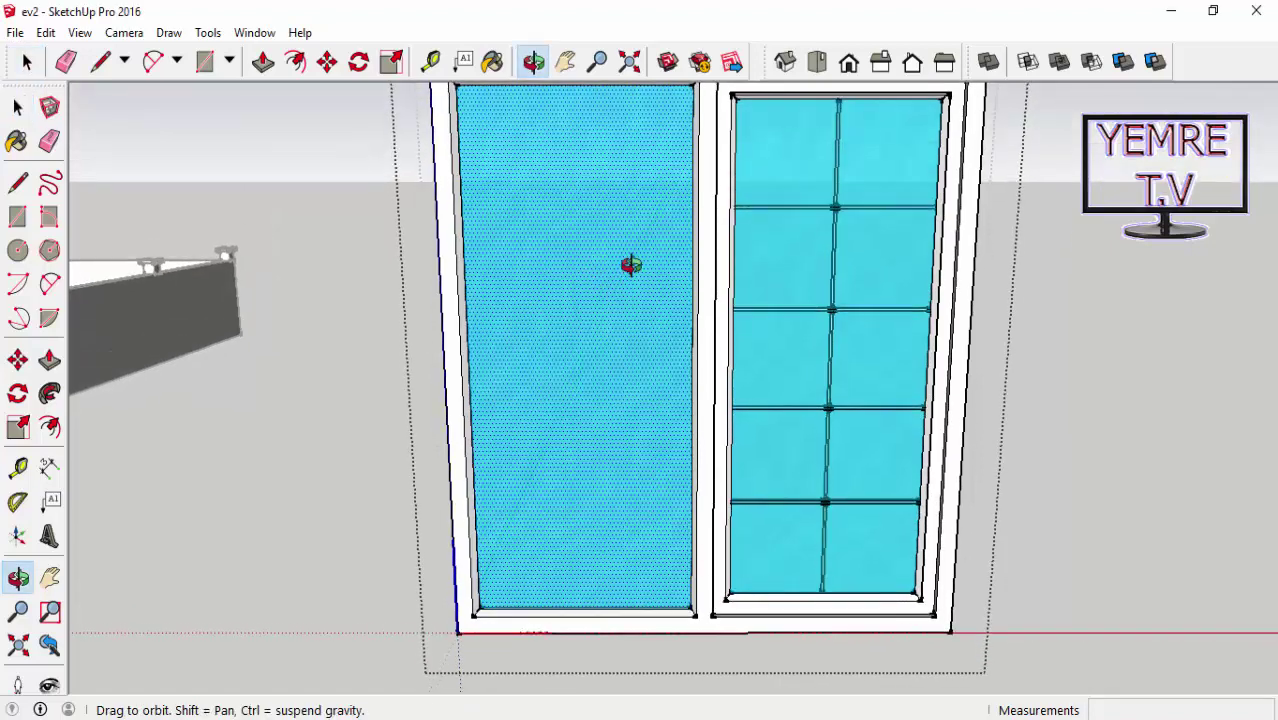
click(565, 62)
drag(578, 162, 561, 200)
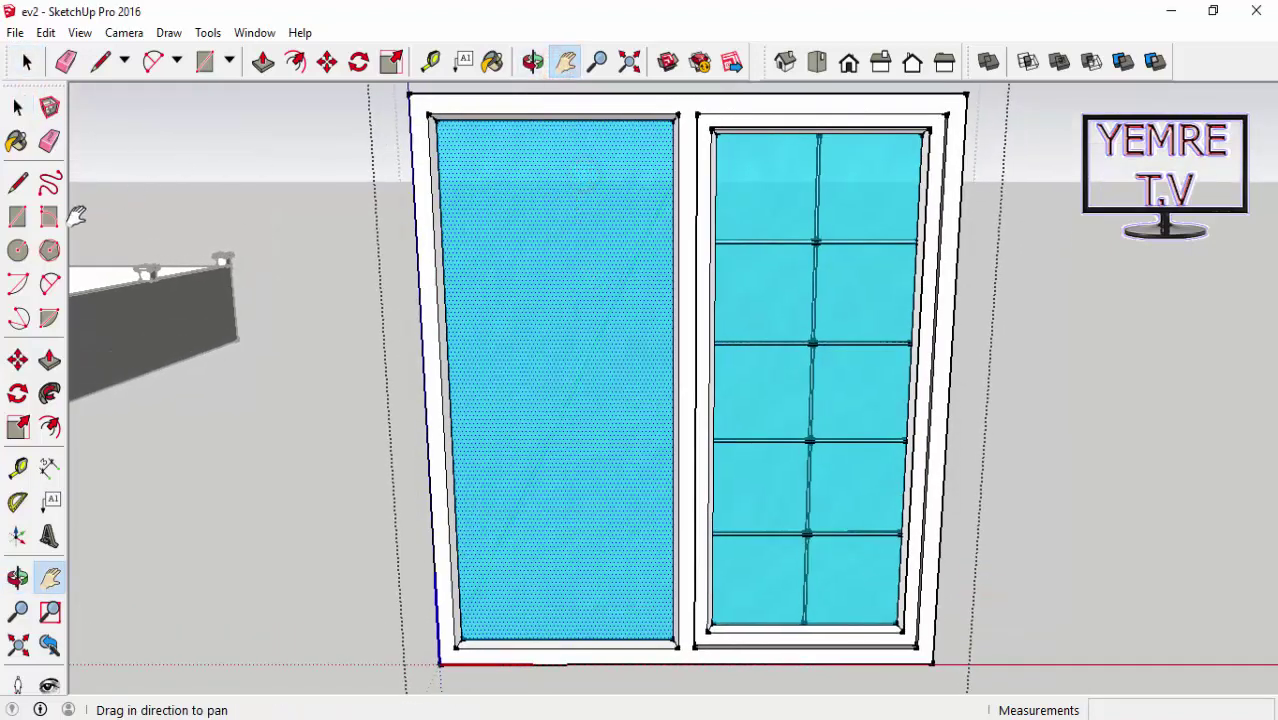
click(18, 107)
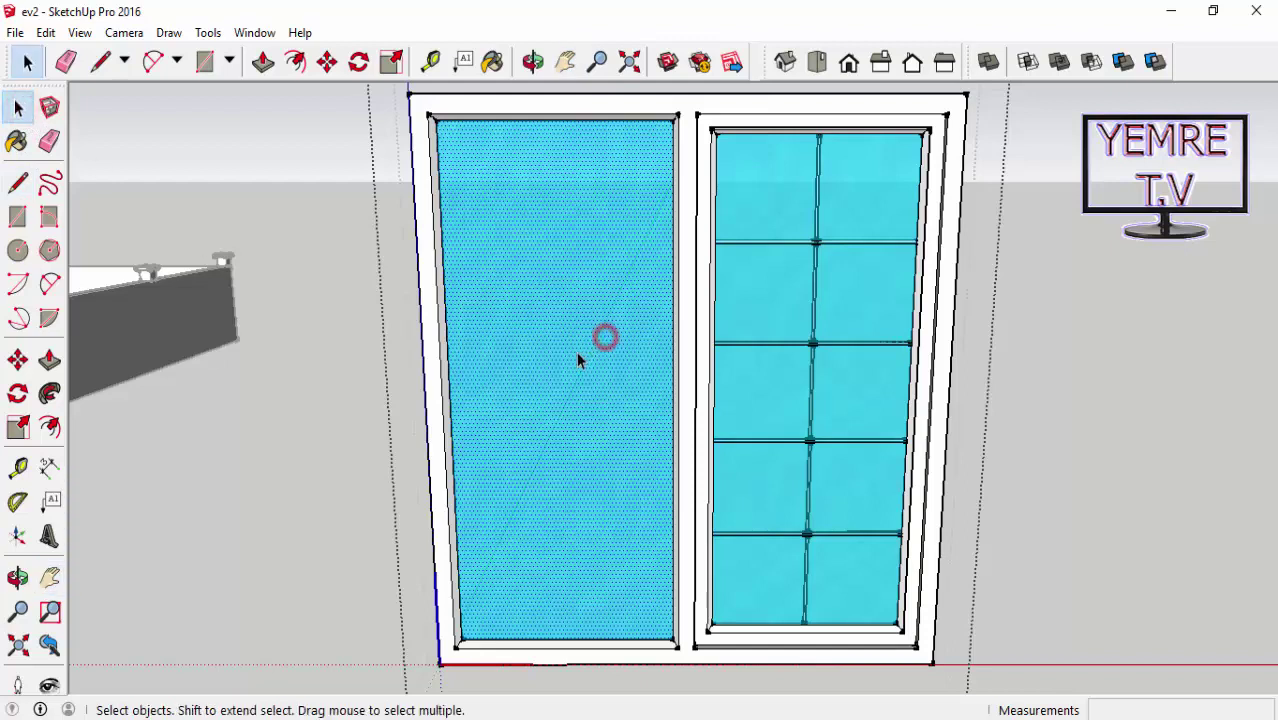
right_click(555, 365)
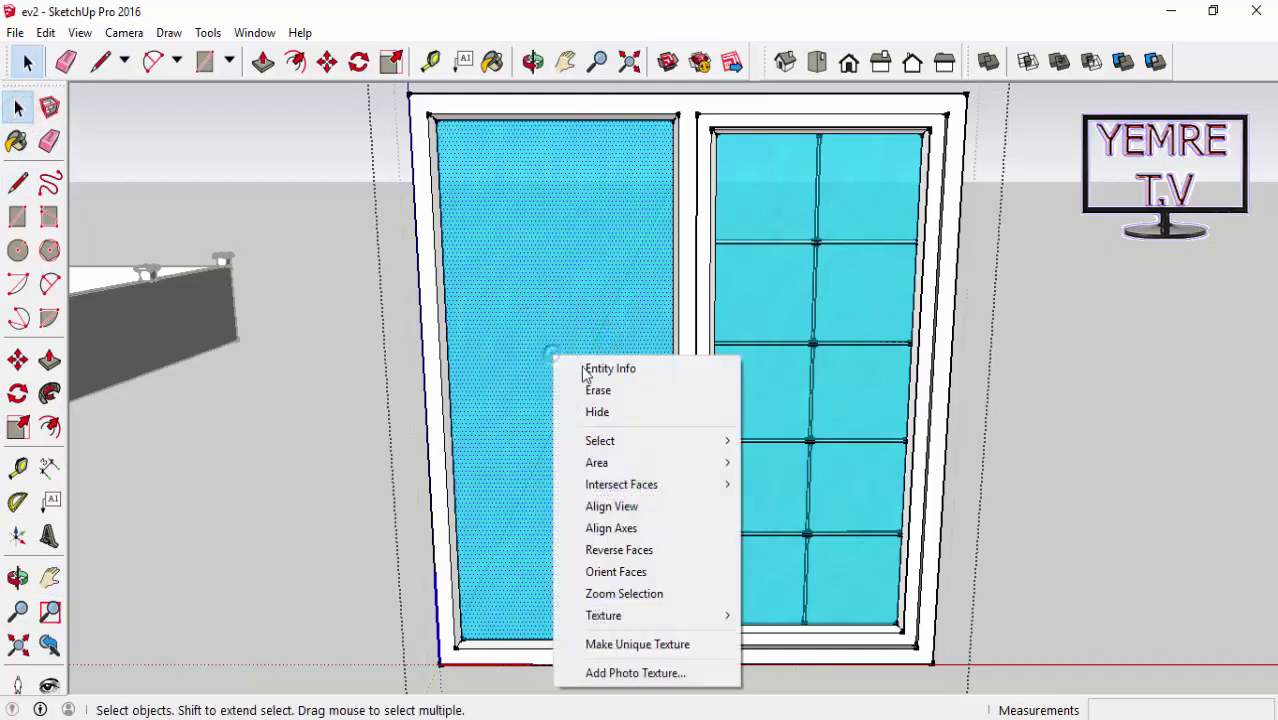
click(623, 405)
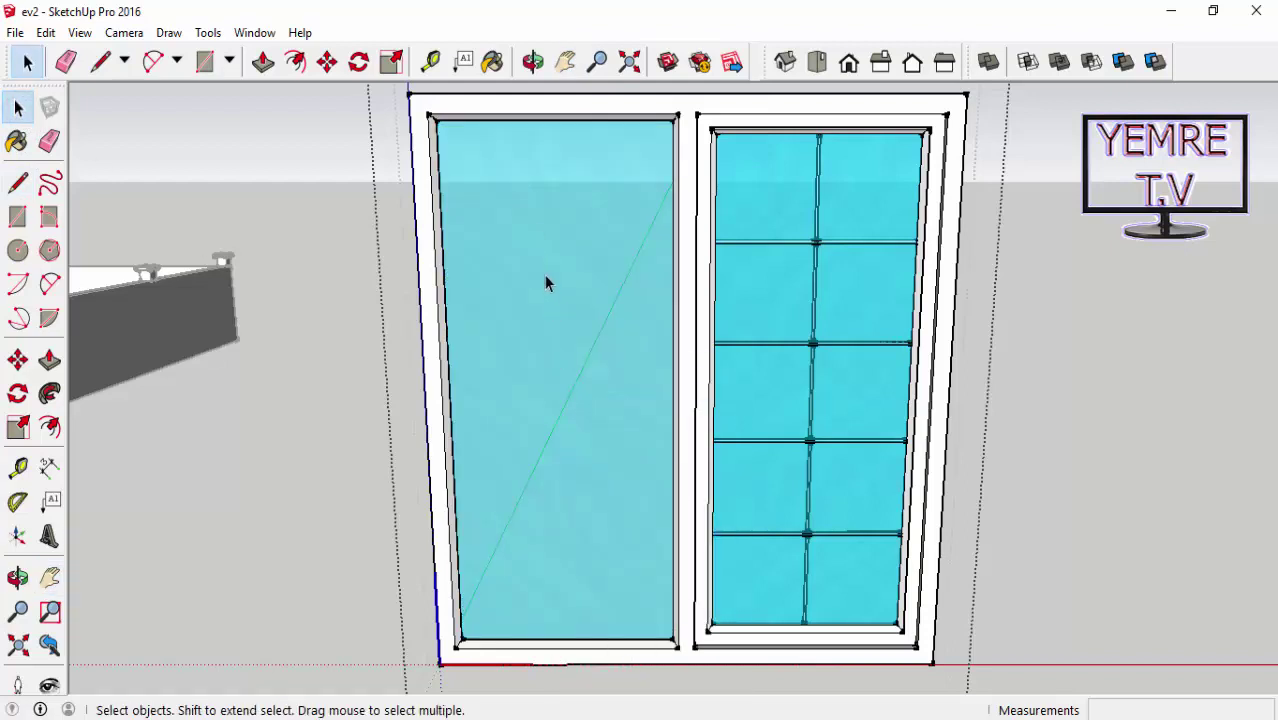
mouse_move(550, 415)
middle_down()
mouse_move(543, 486)
mouse_move(605, 617)
middle_up()
scroll(571, 591, up, 3)
scroll(530, 570, up, 2)
scroll(530, 570, up, 1)
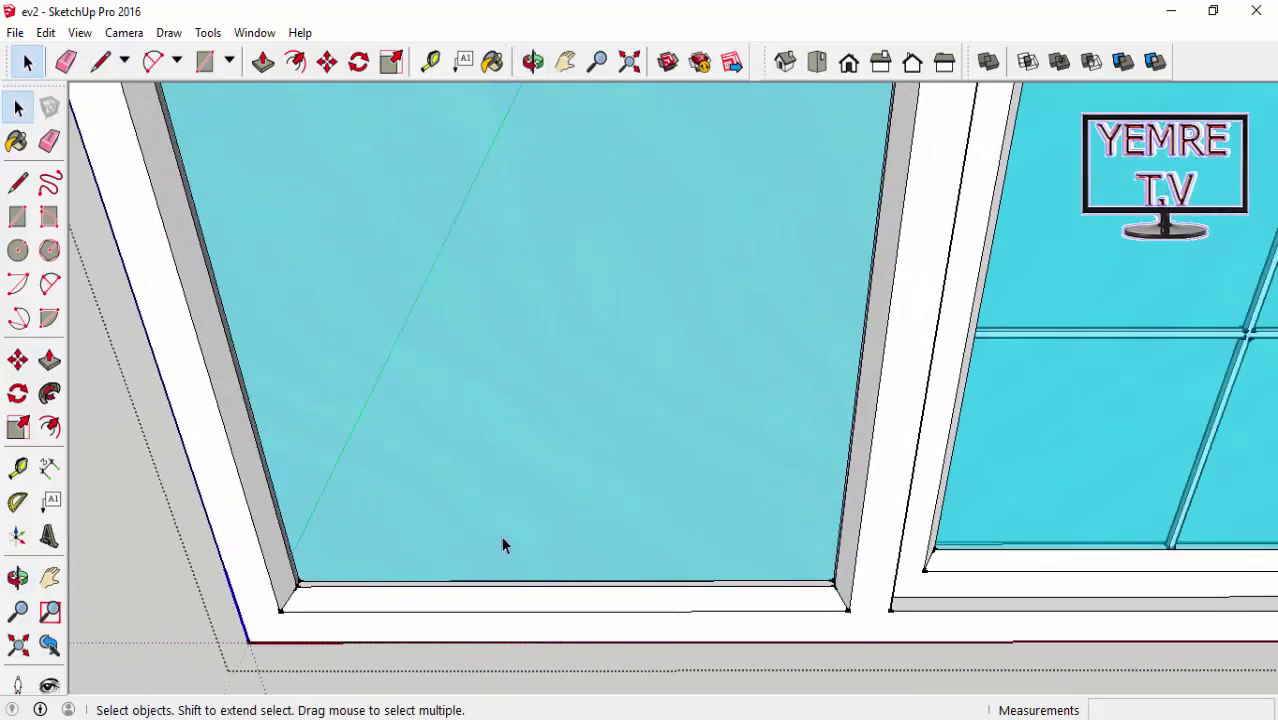
scroll(505, 550, up, 1)
scroll(523, 568, up, 1)
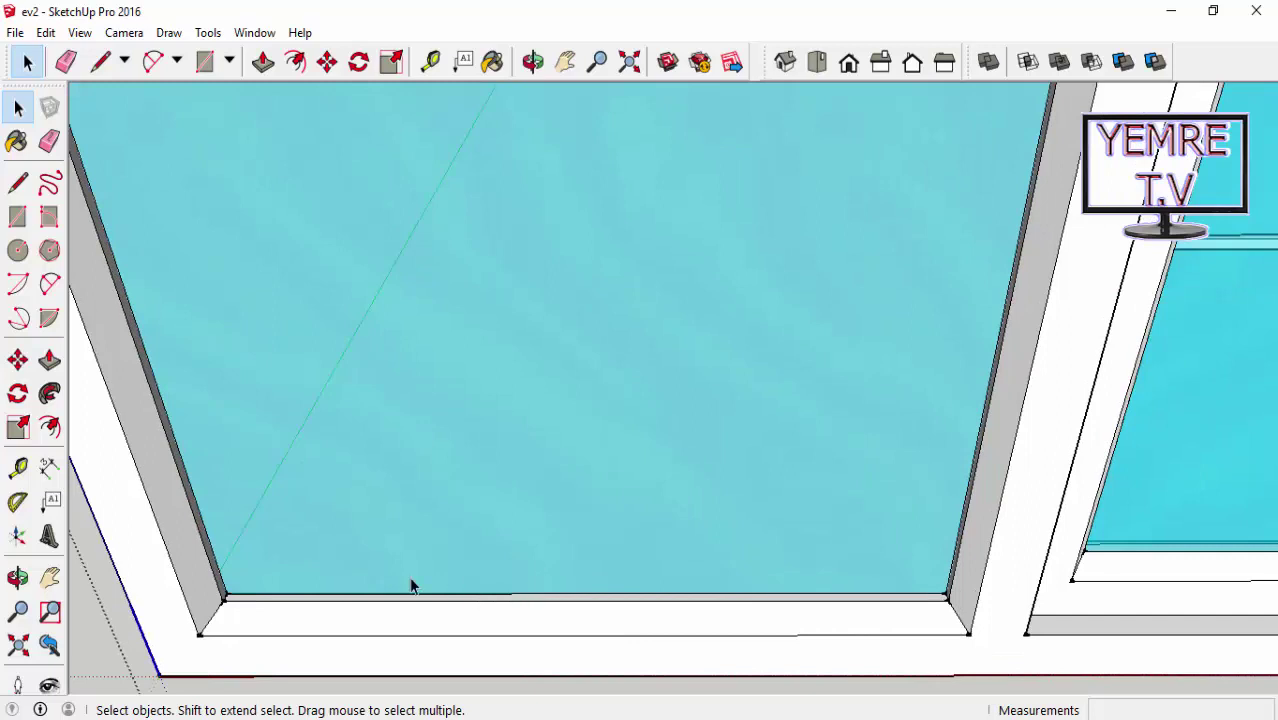
Draw a 4 by 12 rectangle from the midpoint of the left pane's sill edge
click(17, 216)
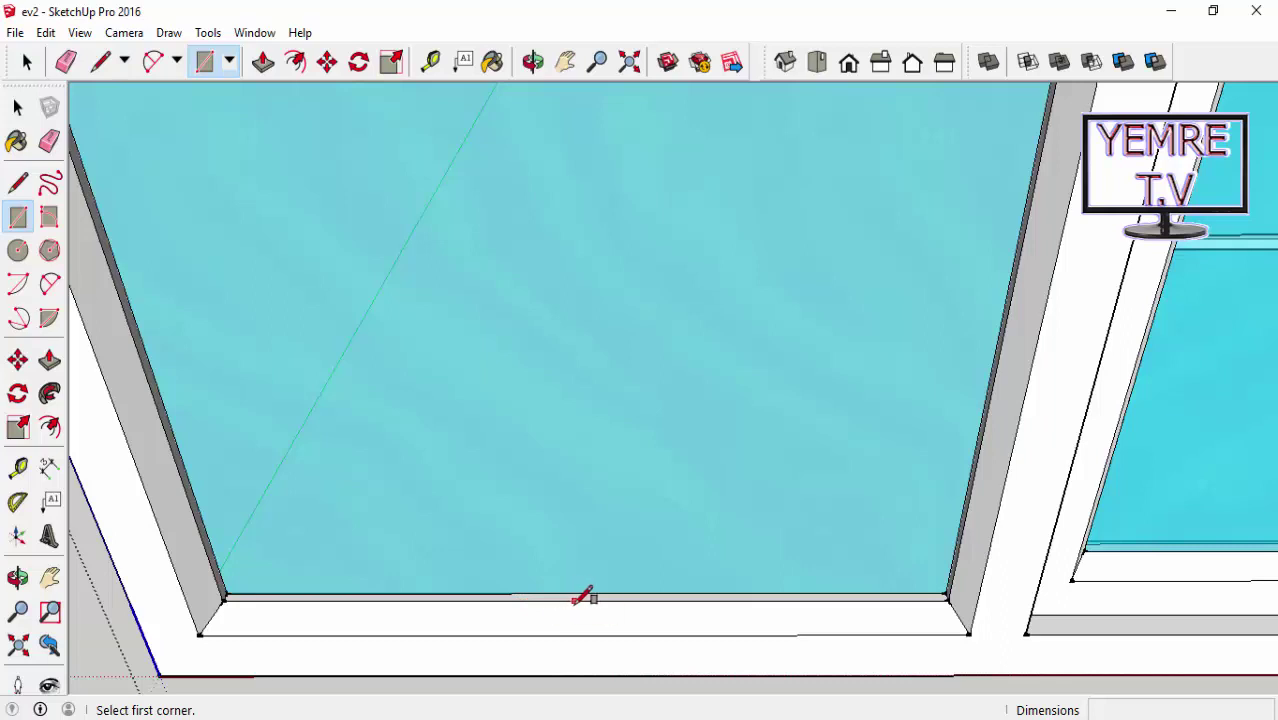
click(586, 599)
text(4)
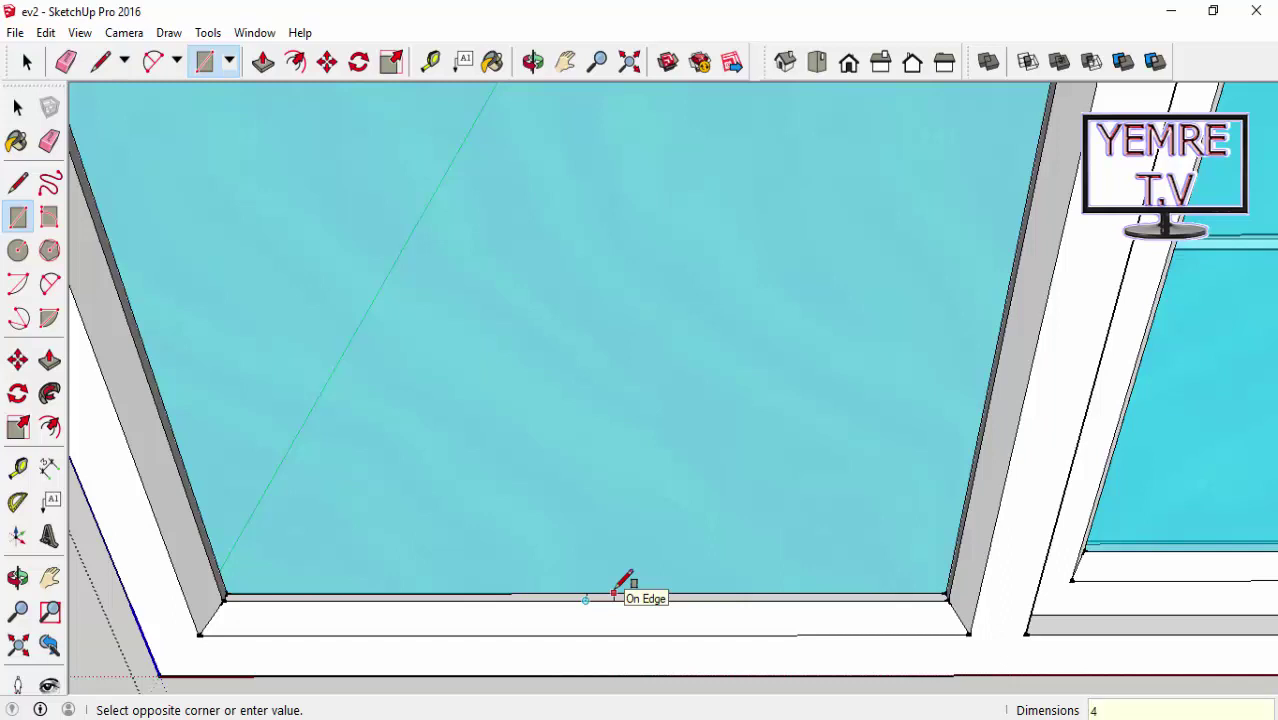
text(;12)
key(Return)
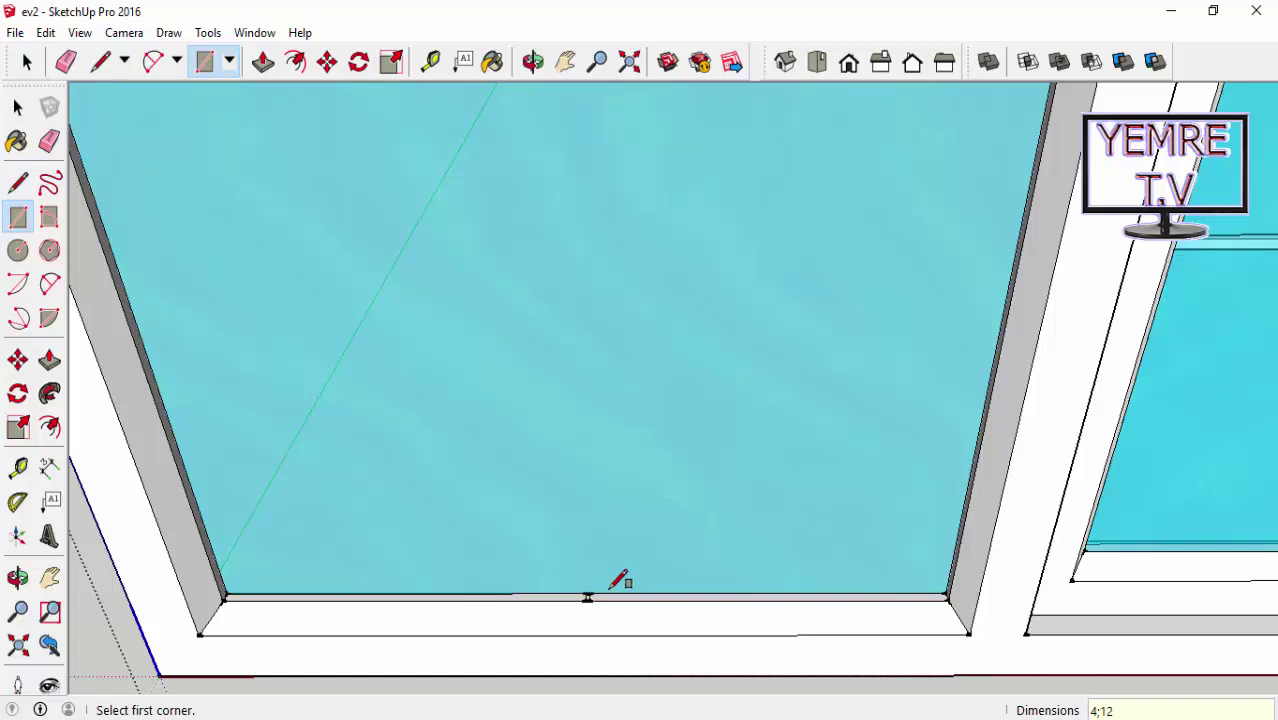
scroll(585, 592, up, 3)
scroll(583, 595, up, 3)
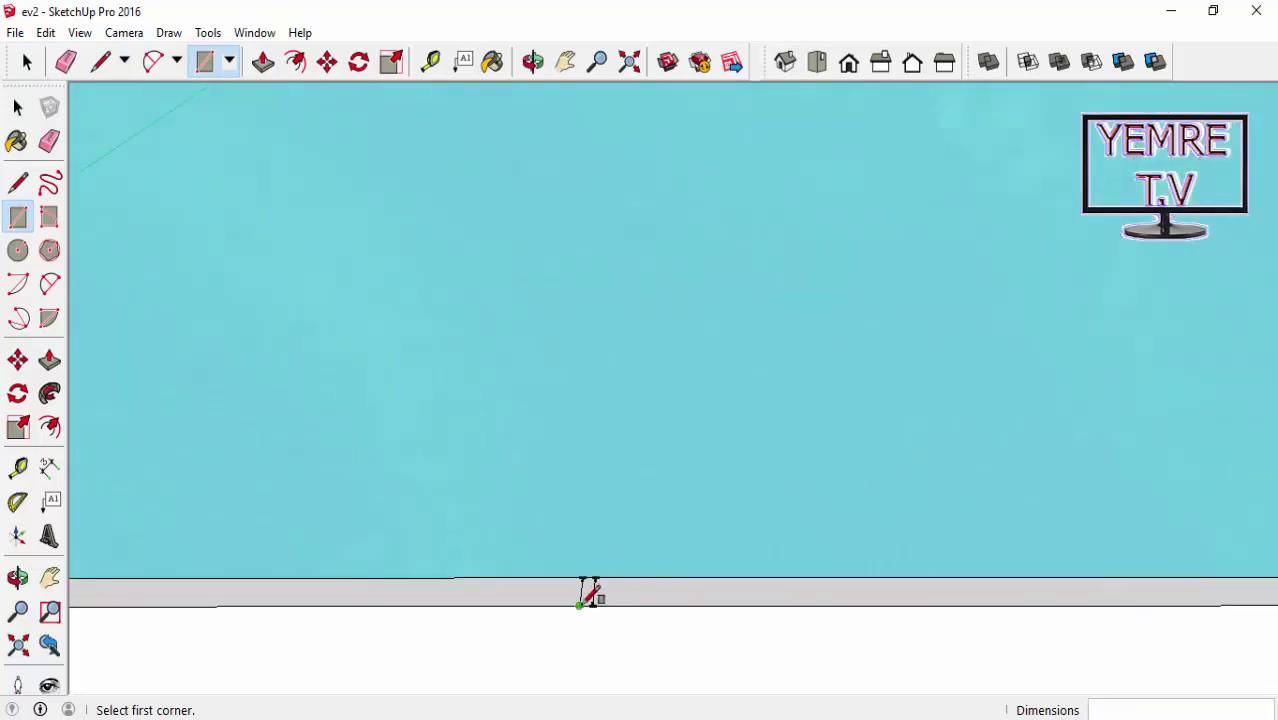
Add a second rectangle on the sill and clean up the stray edges
click(579, 604)
text(12;4)
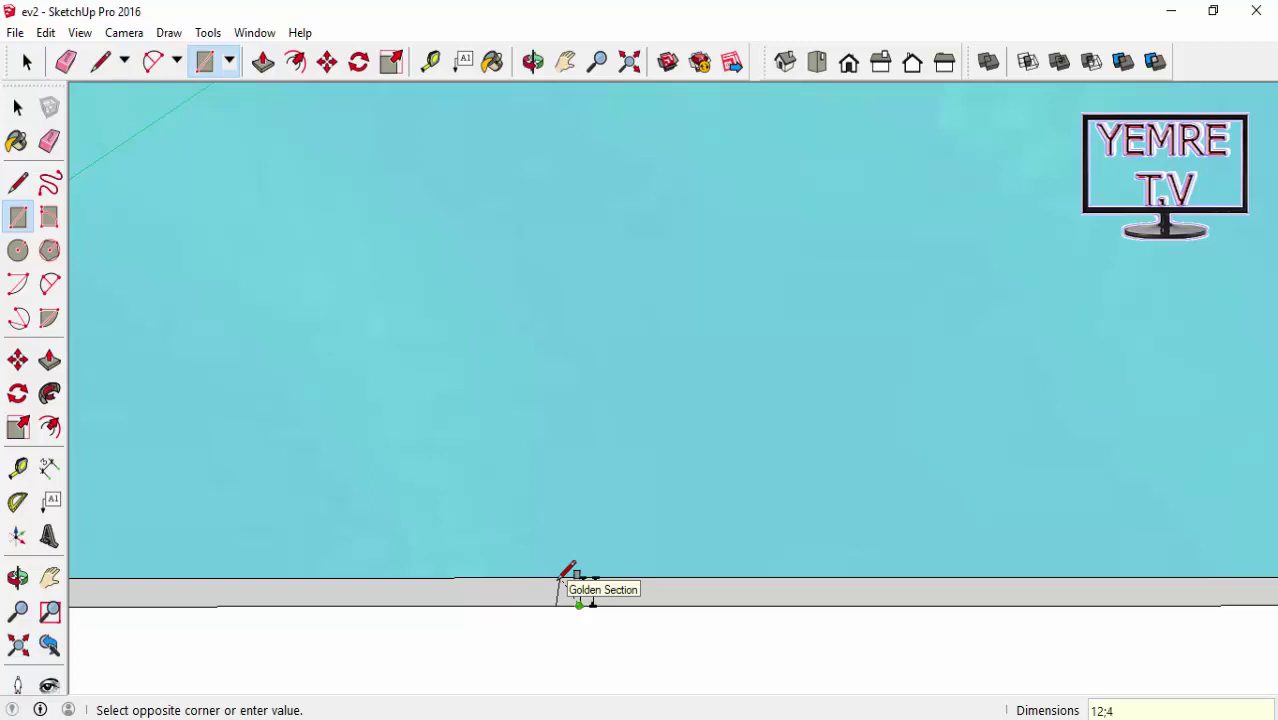
click(558, 578)
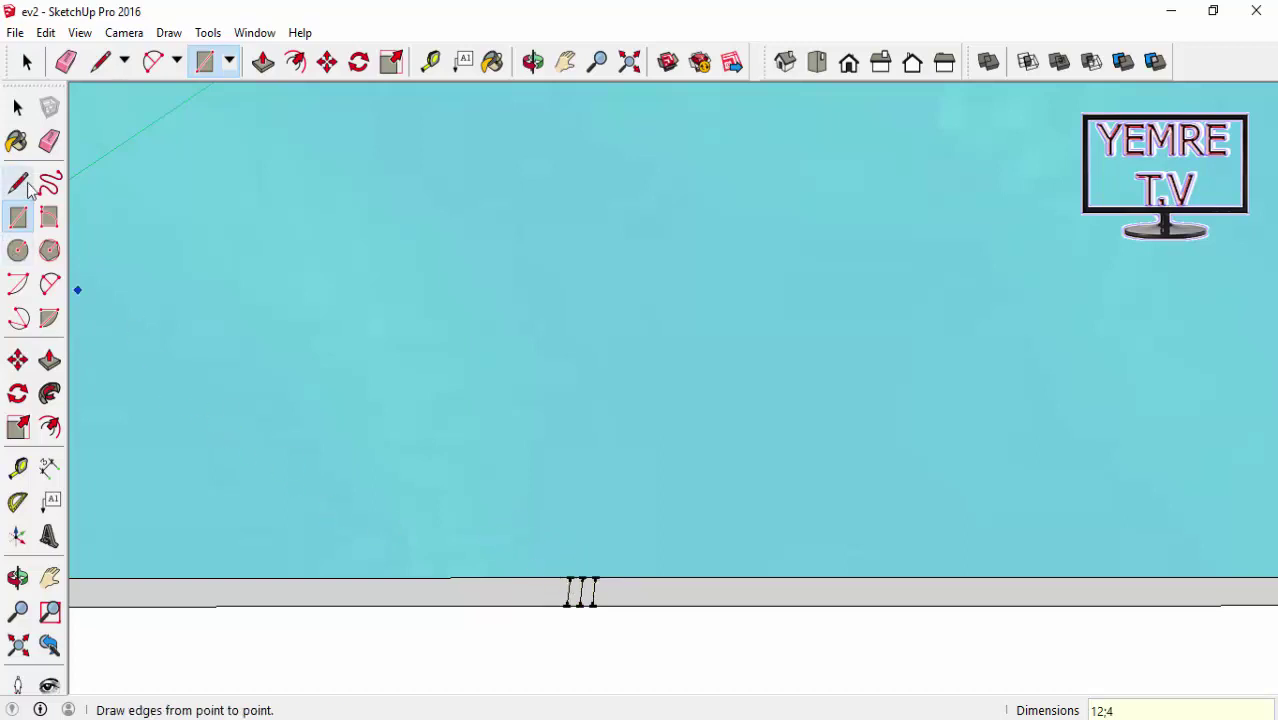
click(50, 141)
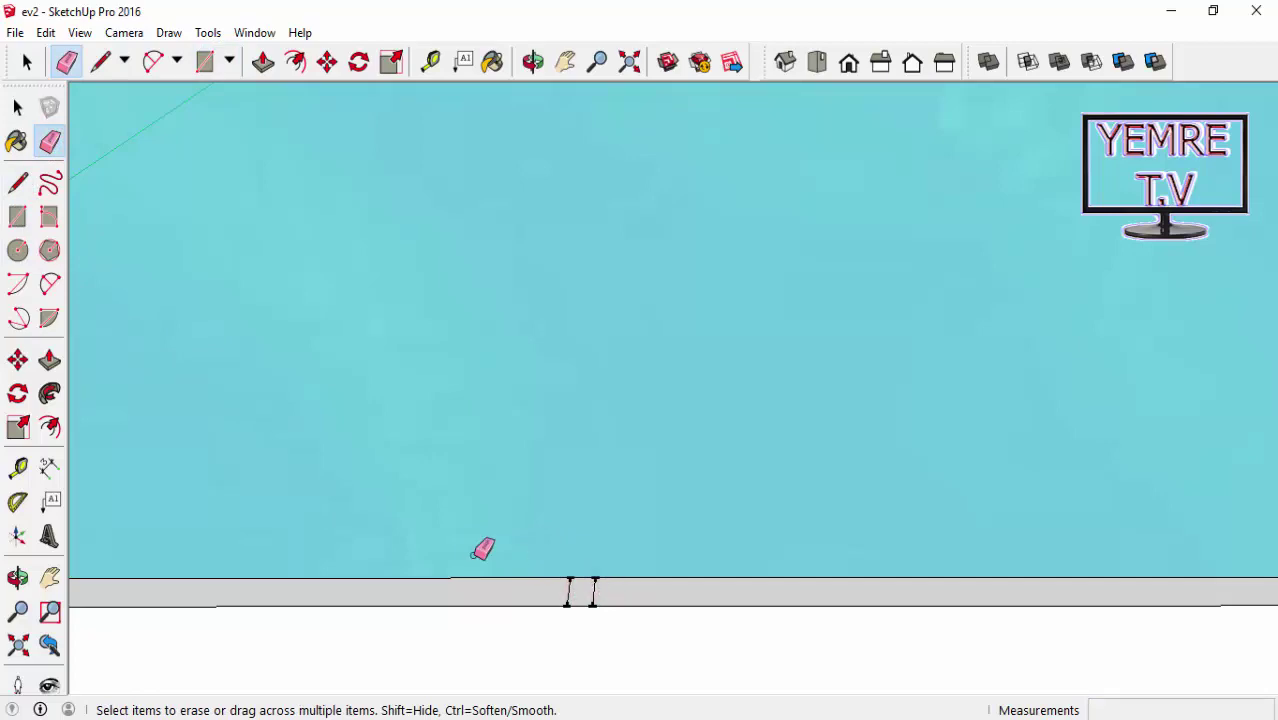
click(50, 360)
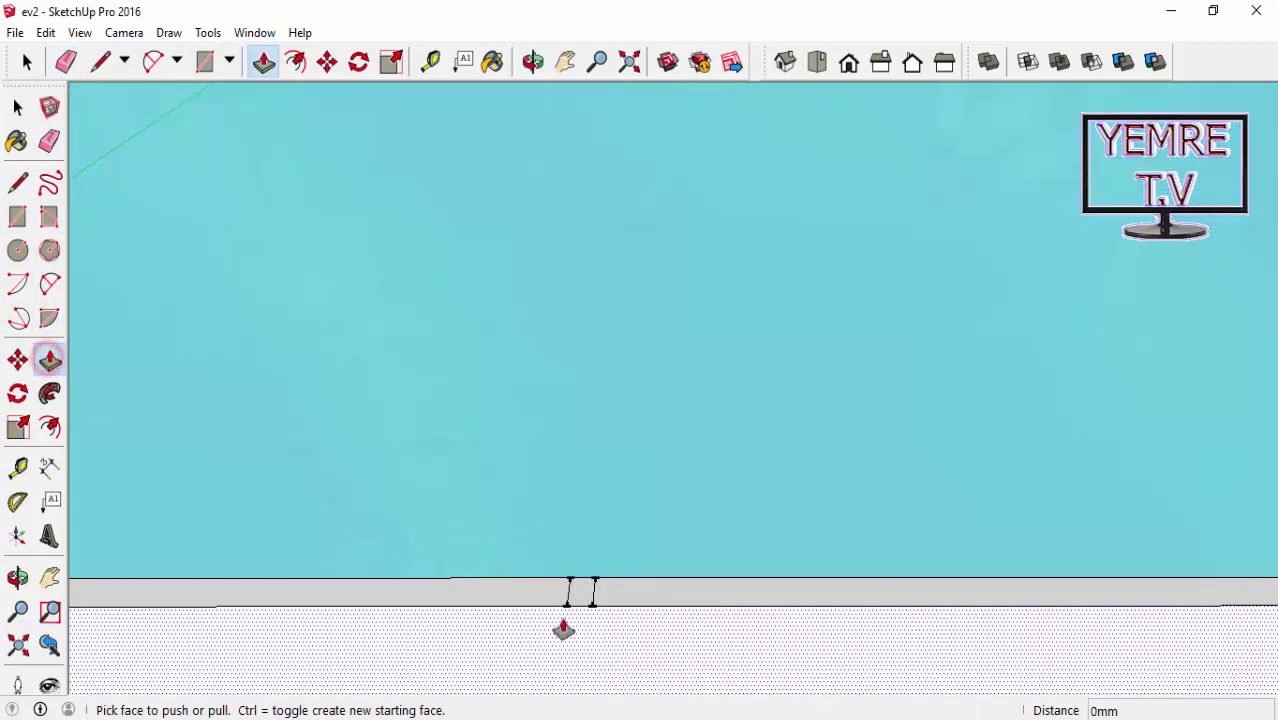
Push/Pull the small sill rectangle up 1930mm and accept the hidden-geometry warning
click(581, 593)
scroll(542, 465, down, 1)
scroll(542, 380, down, 3)
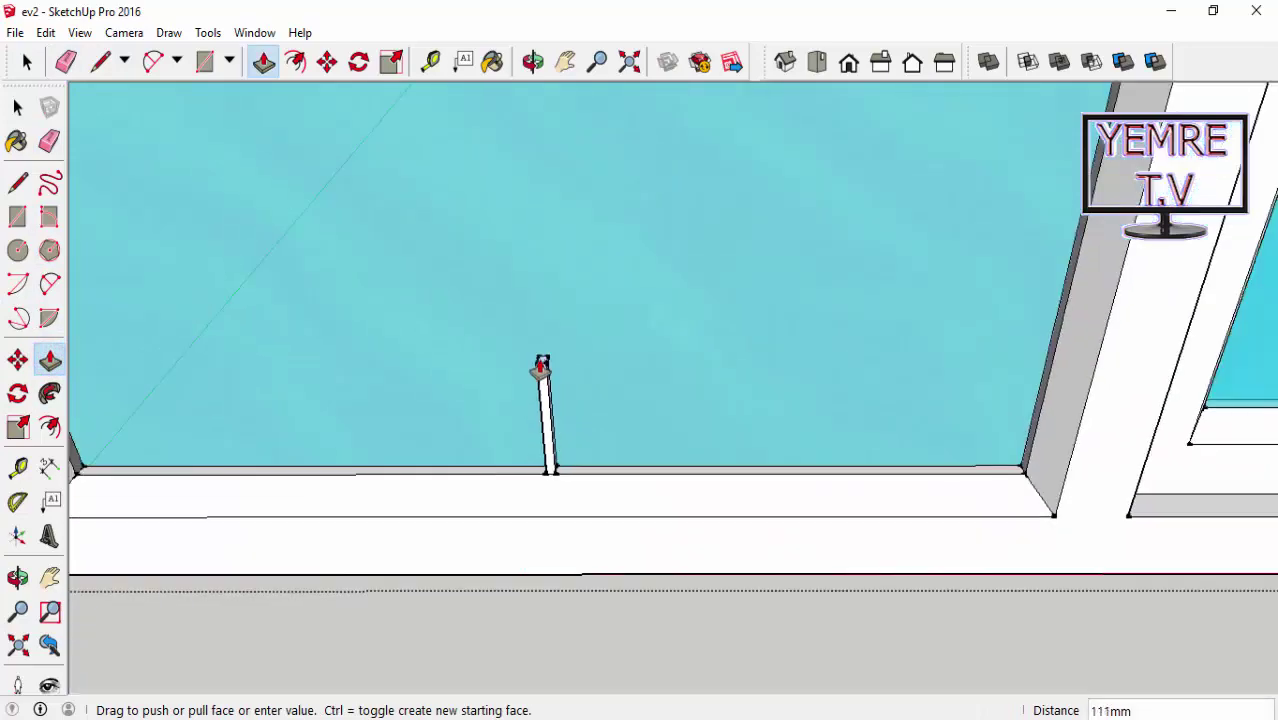
scroll(520, 360, down, 2)
scroll(522, 300, down, 2)
scroll(516, 370, down, 2)
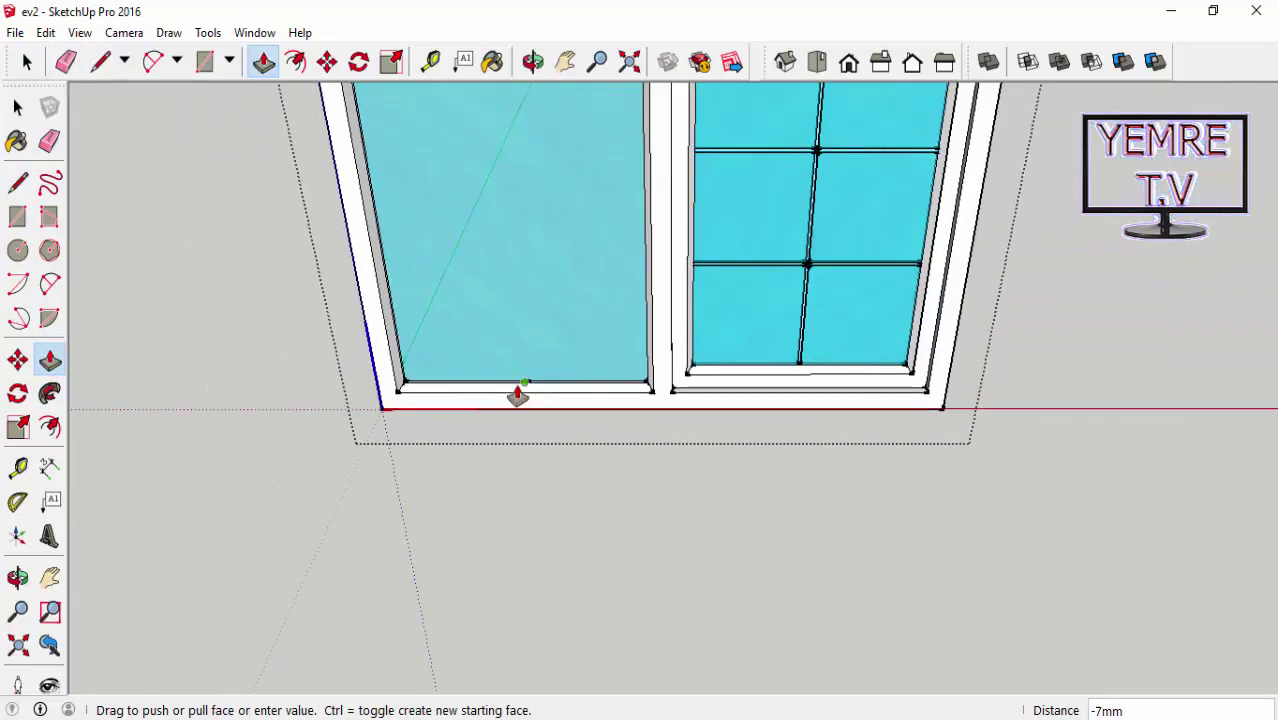
scroll(512, 460, down, 2)
scroll(510, 534, down, 2)
scroll(525, 420, up, 2)
scroll(535, 400, up, 3)
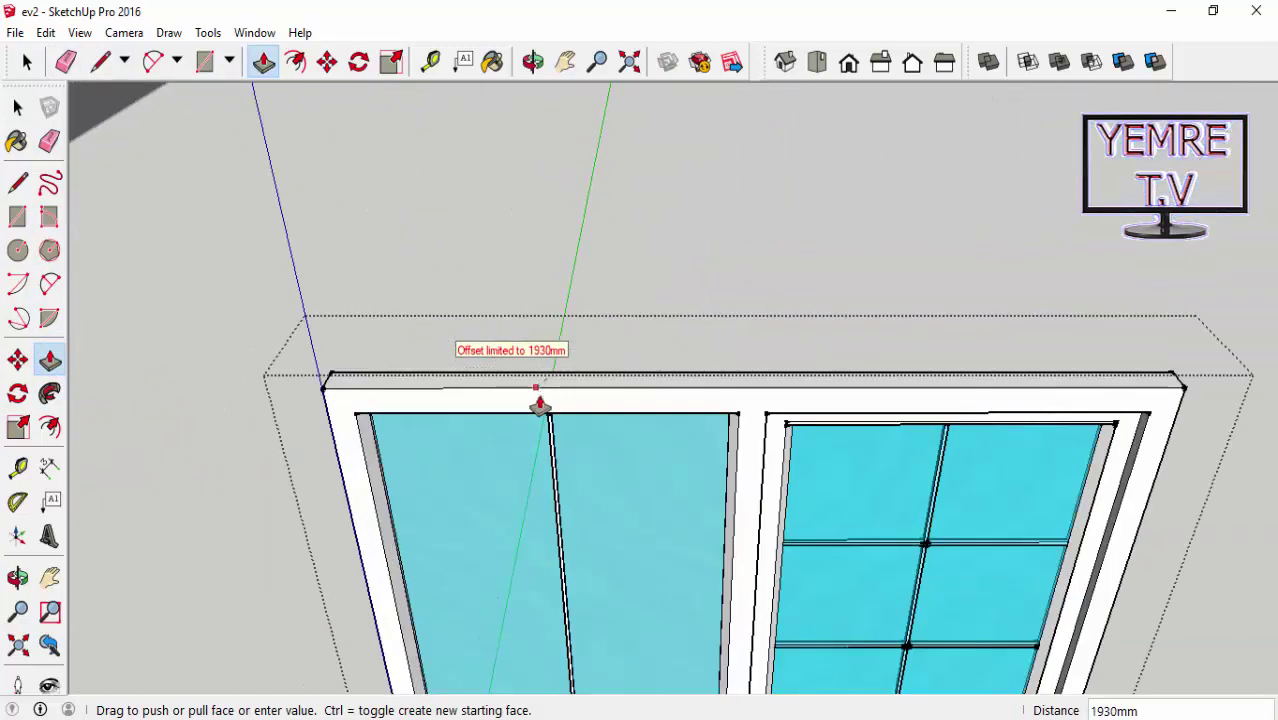
scroll(560, 430, up, 2)
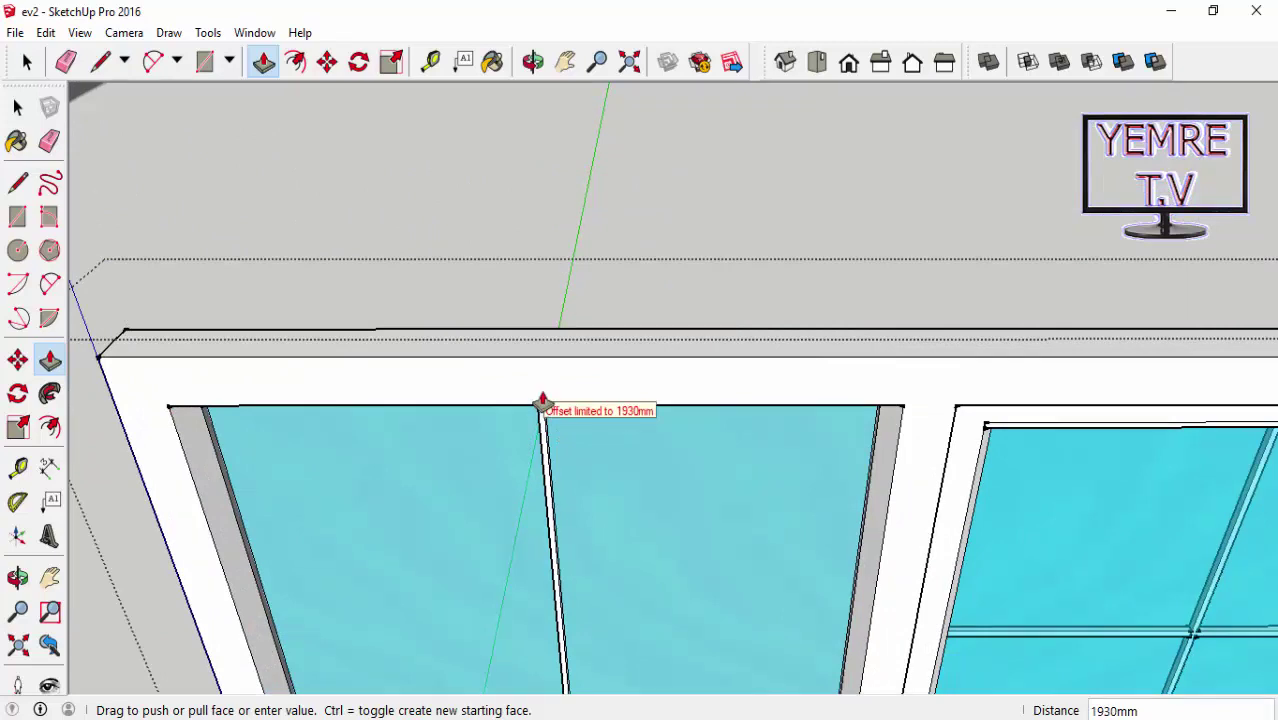
click(542, 394)
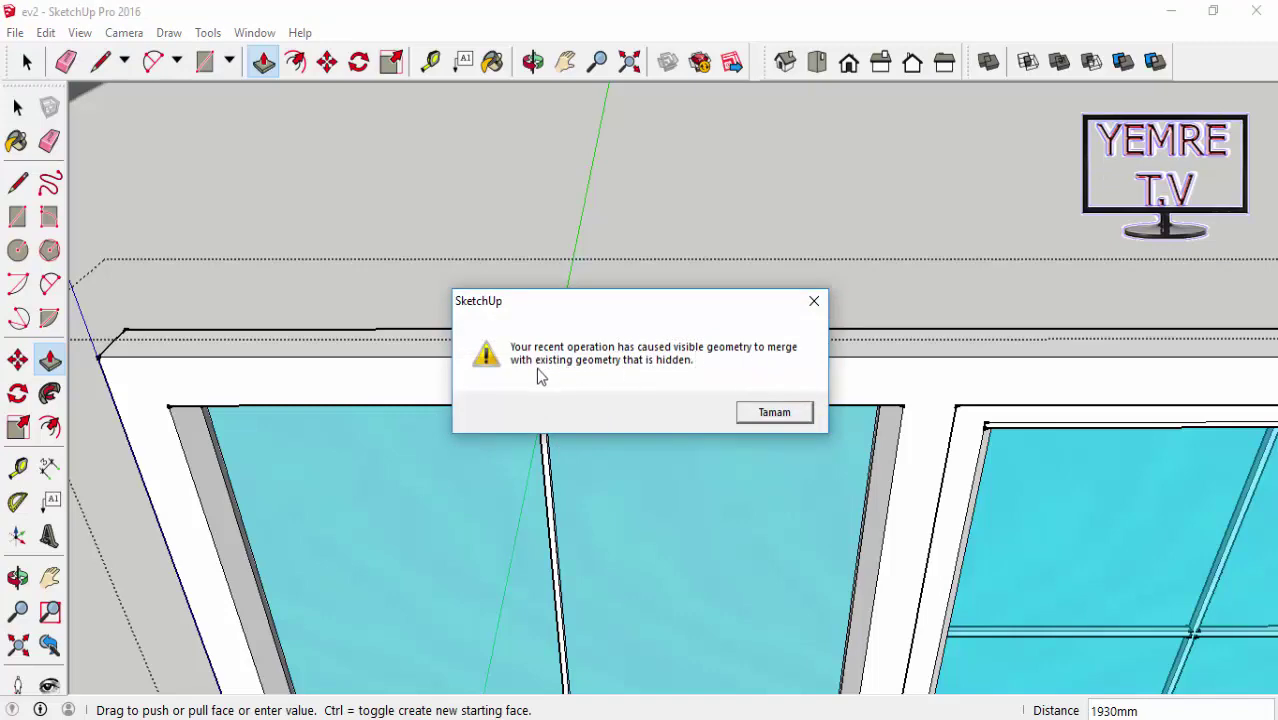
click(760, 414)
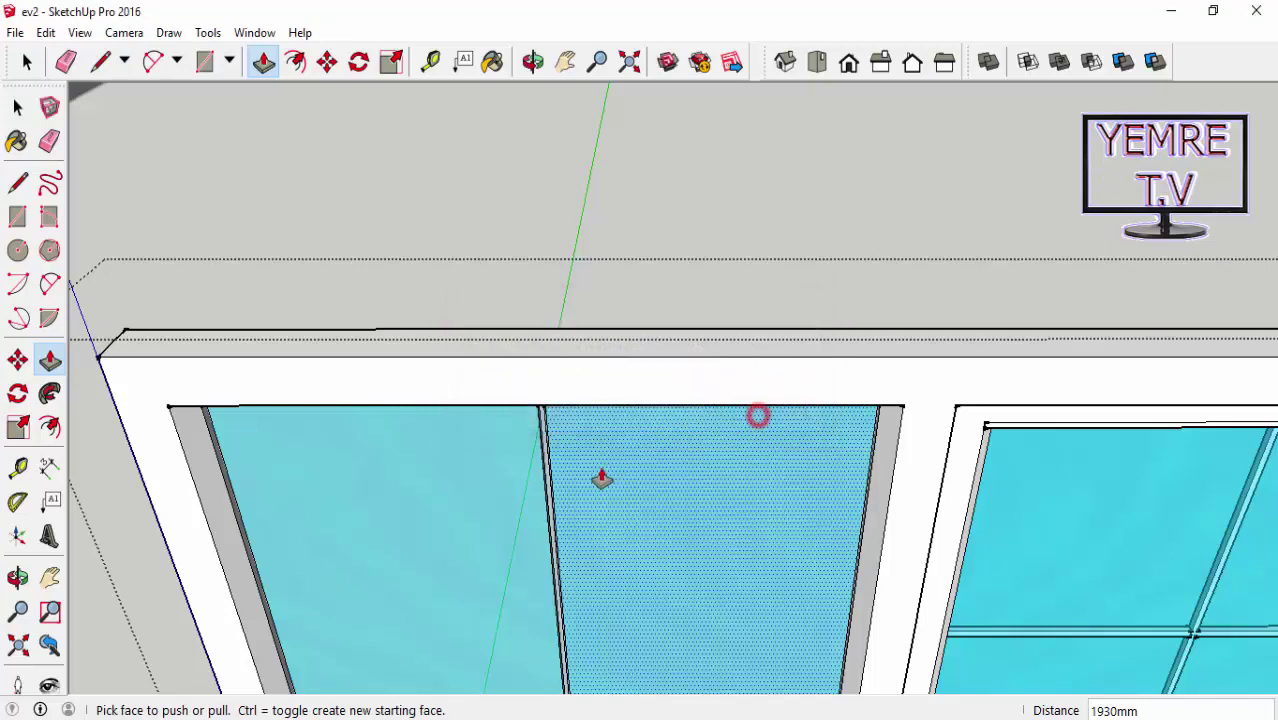
Orbit and zoom around the window to check the new vertical bar
mouse_move(596, 496)
middle_down()
mouse_move(582, 368)
mouse_move(593, 309)
mouse_move(593, 388)
mouse_move(568, 428)
mouse_move(594, 236)
mouse_move(576, 371)
middle_up()
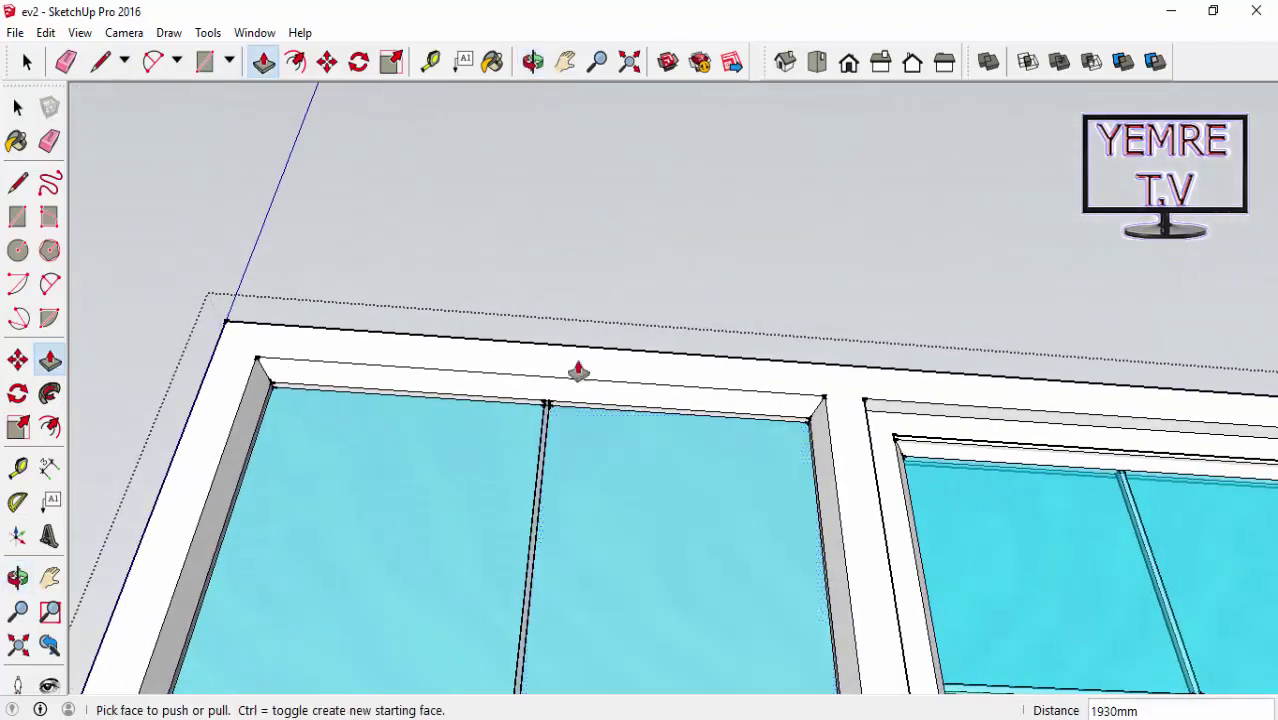
scroll(576, 371, up, 2)
scroll(570, 390, up, 2)
mouse_move(525, 465)
middle_down()
mouse_move(581, 448)
mouse_move(325, 488)
mouse_move(328, 582)
mouse_move(228, 628)
mouse_move(391, 648)
mouse_move(688, 608)
mouse_move(864, 623)
mouse_move(568, 571)
mouse_move(525, 508)
mouse_move(605, 602)
middle_up()
scroll(522, 499, down, 3)
scroll(531, 519, up, 1)
scroll(566, 476, up, 1)
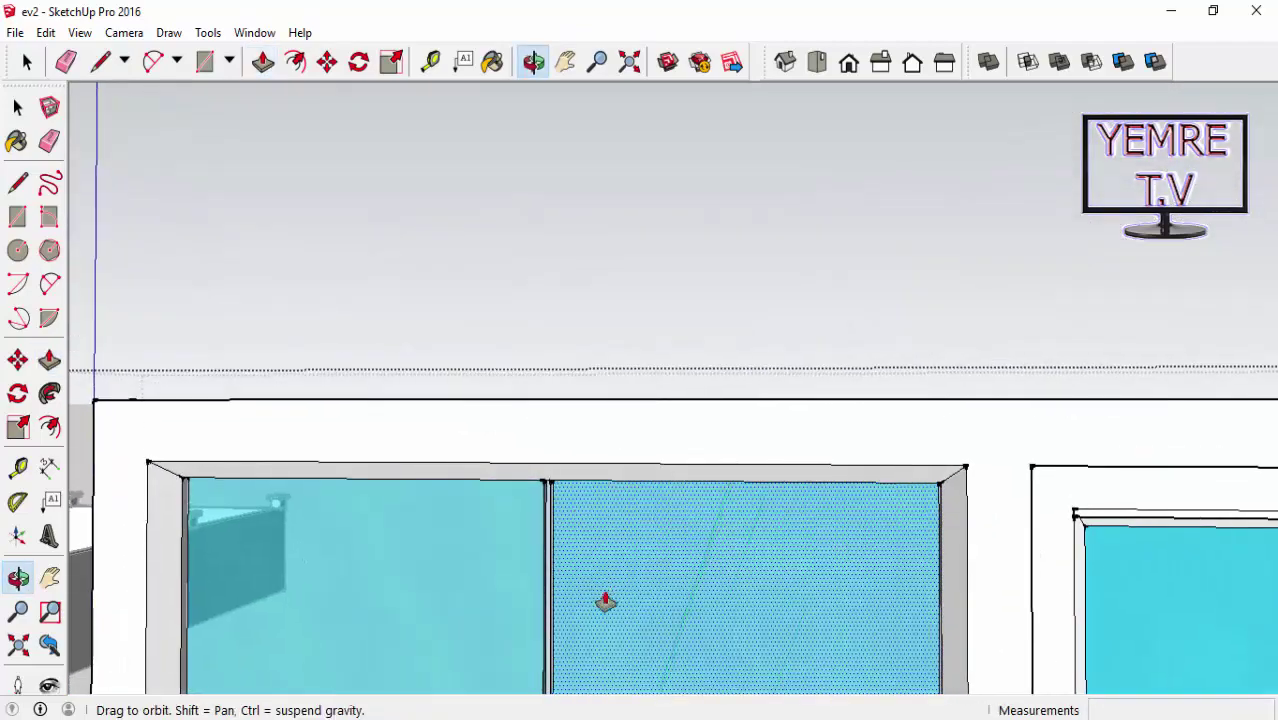
scroll(682, 431, down, 3)
middle_drag(682, 431, 662, 410)
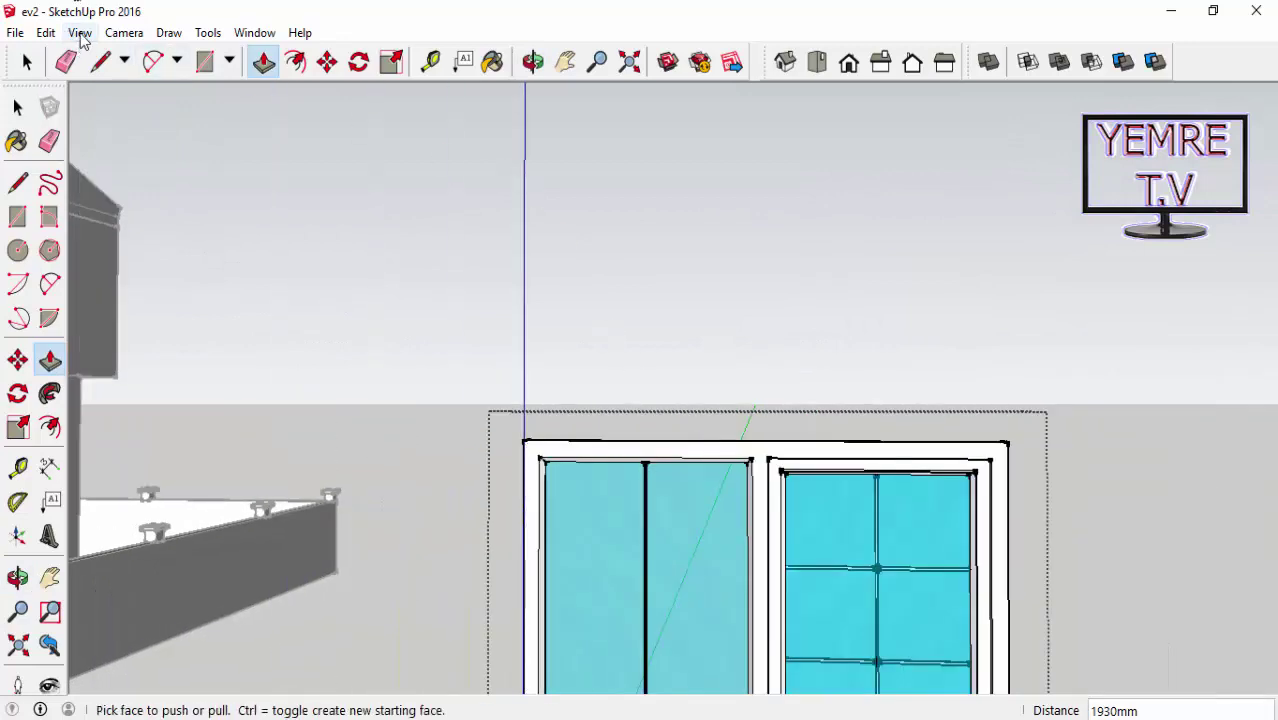
Unhide all hidden geometry and center the window in the view
click(46, 32)
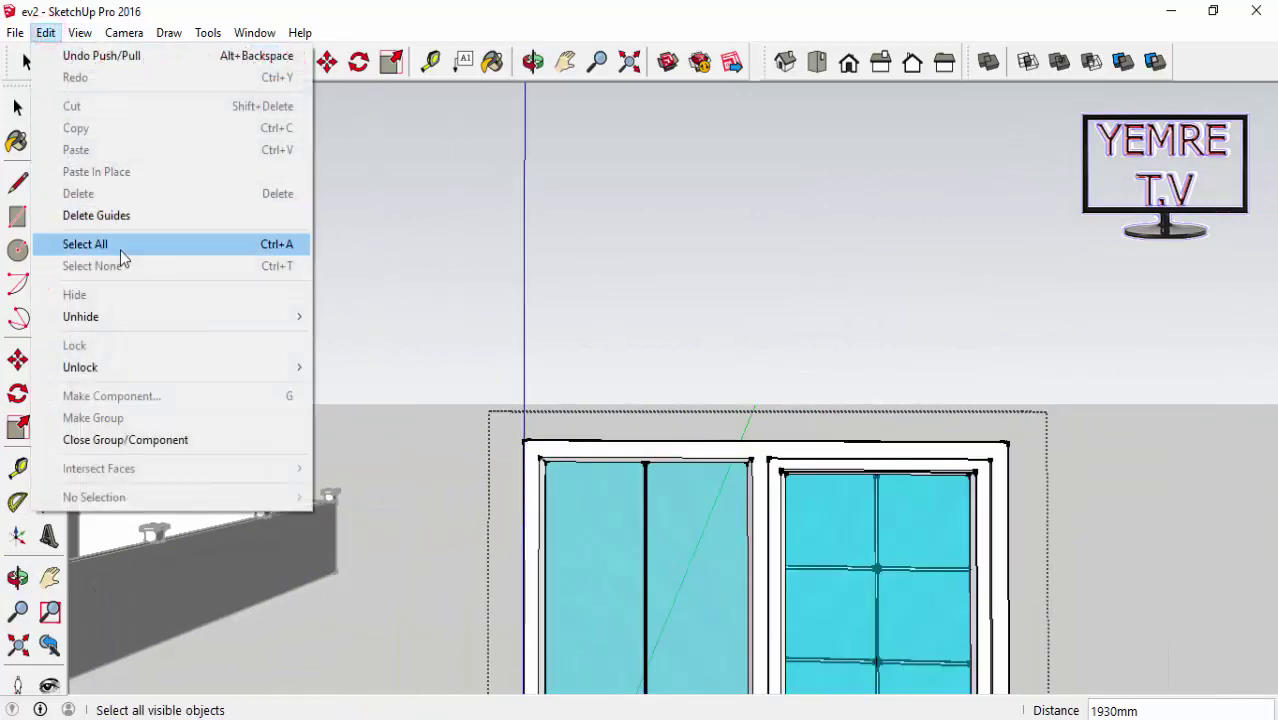
mouse_move(81, 316)
click(344, 360)
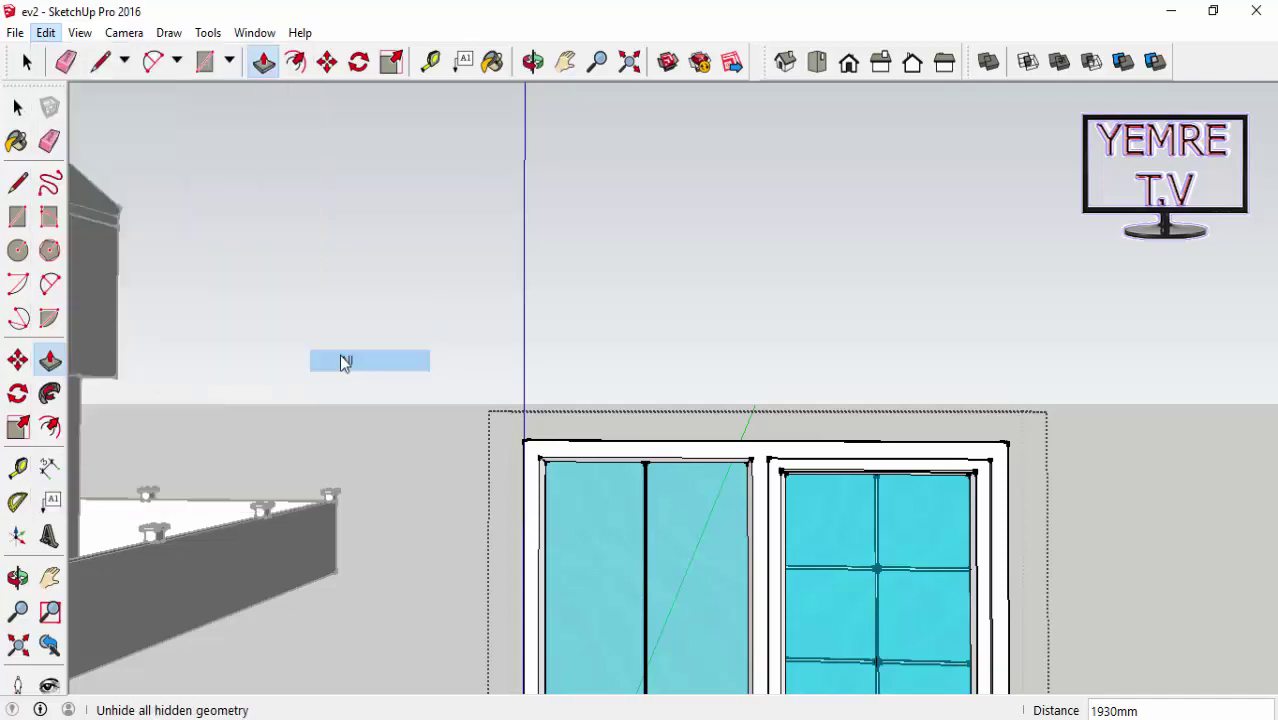
middle_drag(601, 416, 626, 216)
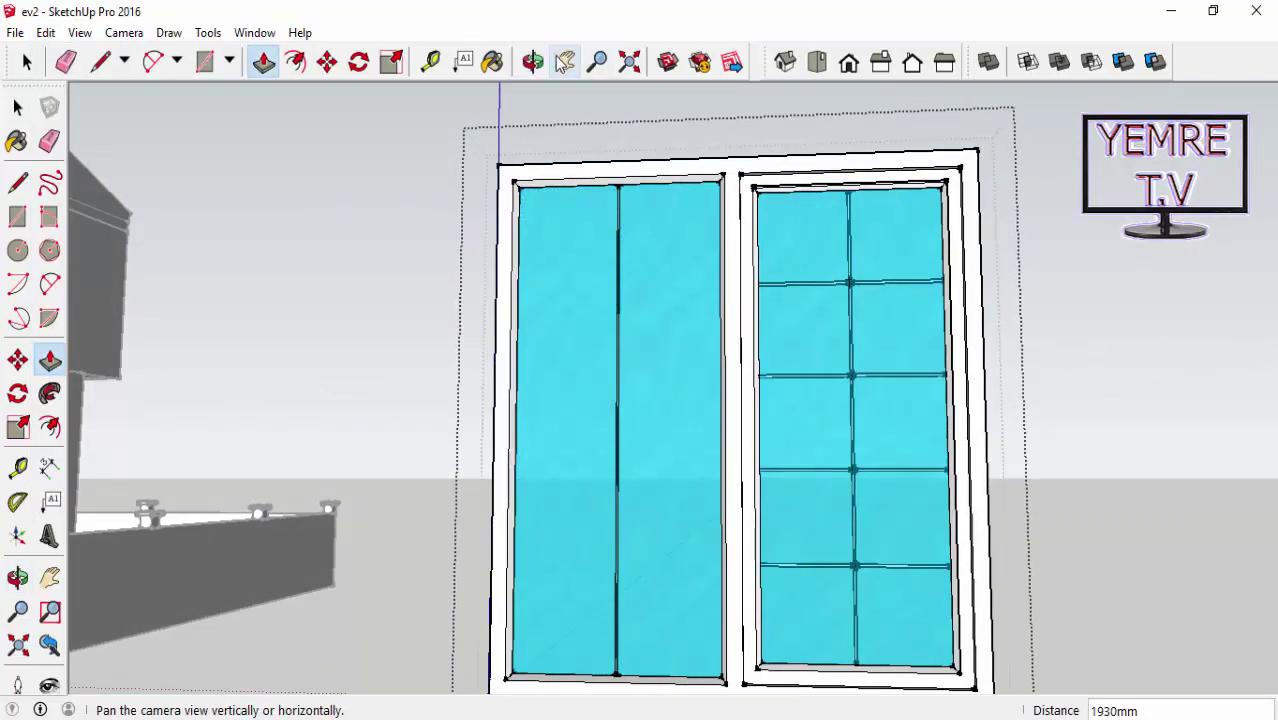
click(565, 61)
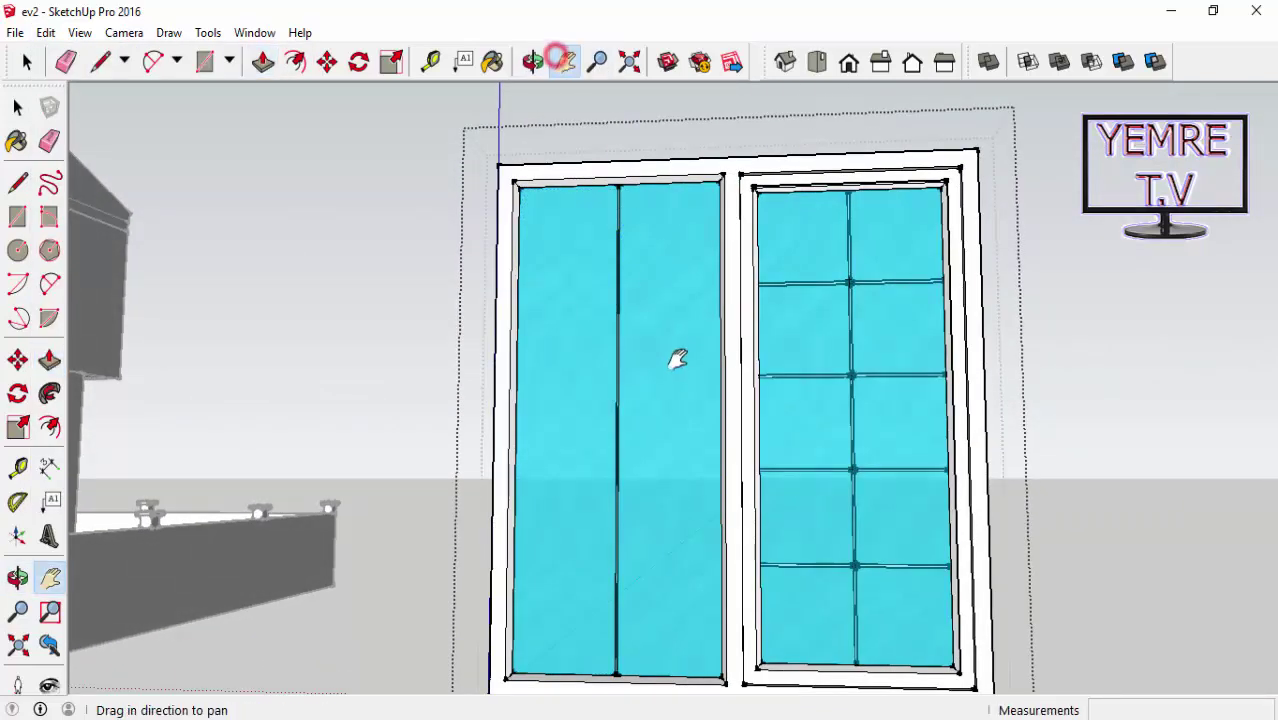
drag(676, 360, 530, 297)
middle_drag(530, 297, 568, 331)
scroll(408, 191, up, 1)
scroll(519, 151, up, 3)
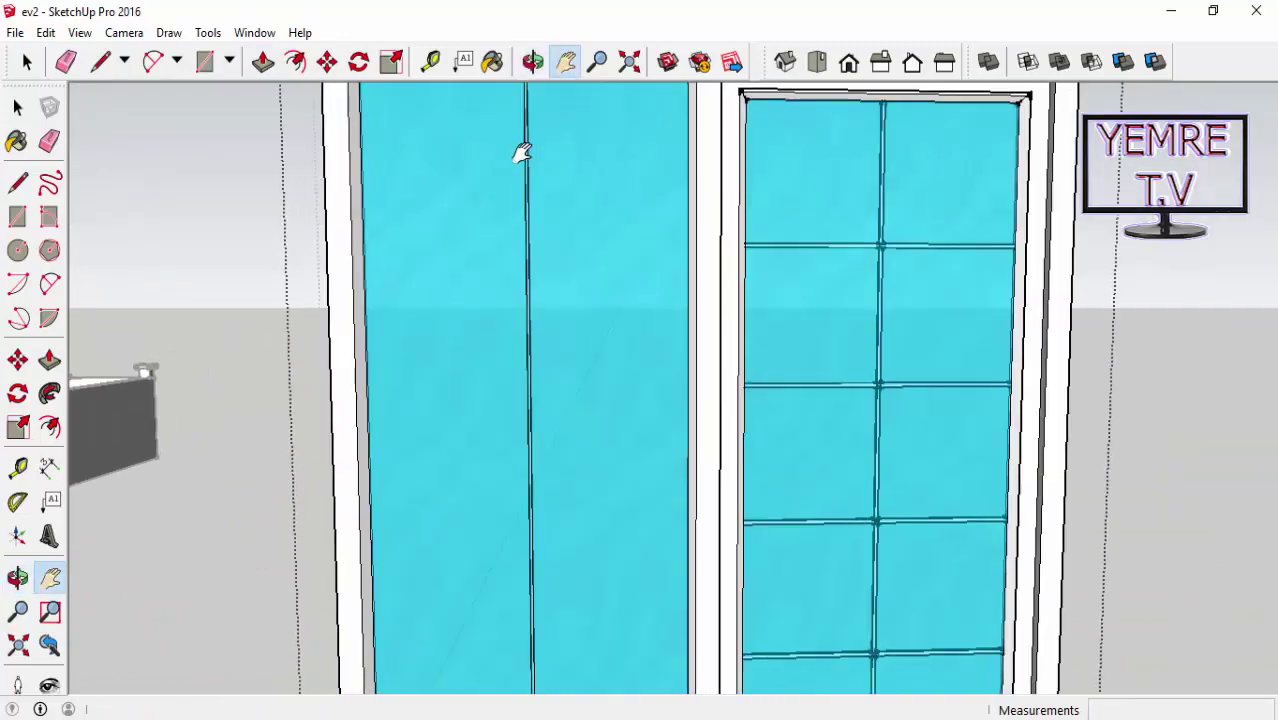
scroll(525, 166, up, 2)
scroll(528, 212, up, 2)
Orbit and zoom to inspect both glass panes and the wall beside the window
mouse_move(499, 249)
middle_down()
mouse_move(608, 271)
mouse_move(827, 251)
mouse_move(318, 297)
mouse_move(491, 285)
mouse_move(562, 240)
mouse_move(596, 266)
mouse_move(514, 262)
mouse_move(759, 297)
mouse_move(405, 308)
mouse_move(350, 297)
mouse_move(970, 334)
mouse_move(1081, 328)
mouse_move(887, 376)
middle_up()
scroll(355, 295, down, 1)
scroll(366, 291, down, 2)
scroll(366, 289, down, 2)
scroll(360, 290, down, 3)
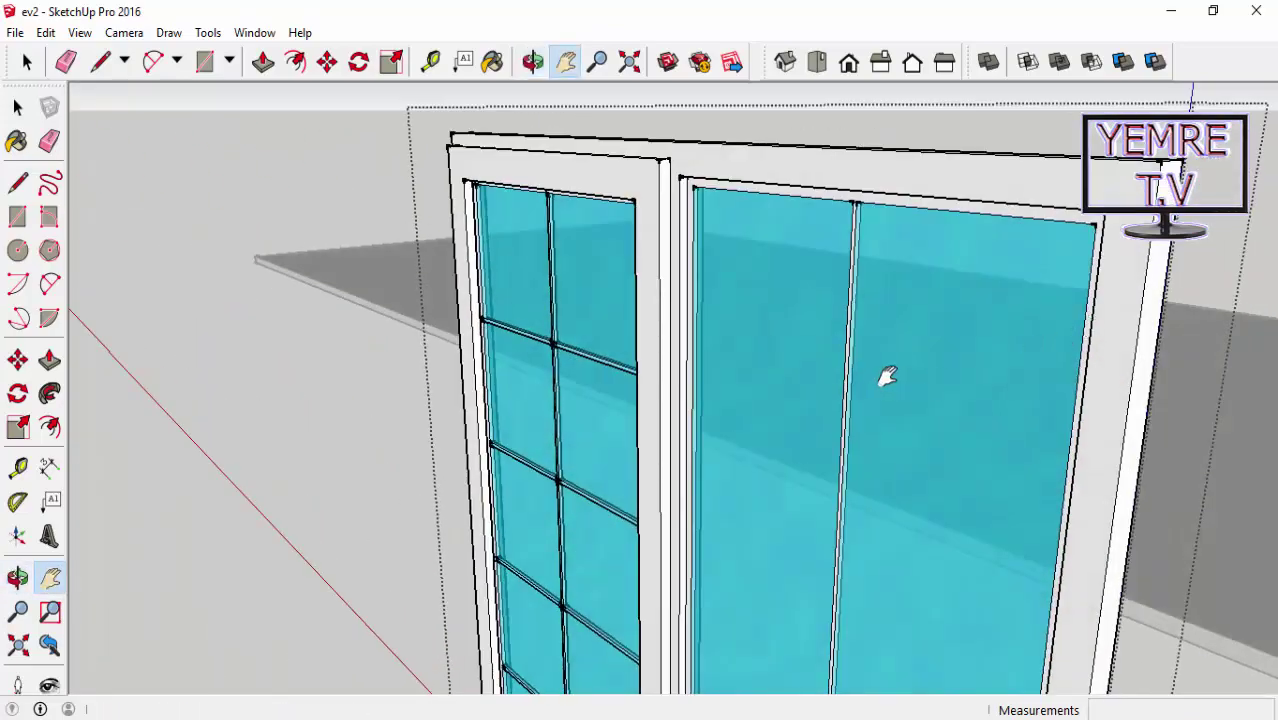
scroll(887, 376, up, 1)
scroll(873, 351, up, 1)
scroll(864, 331, up, 2)
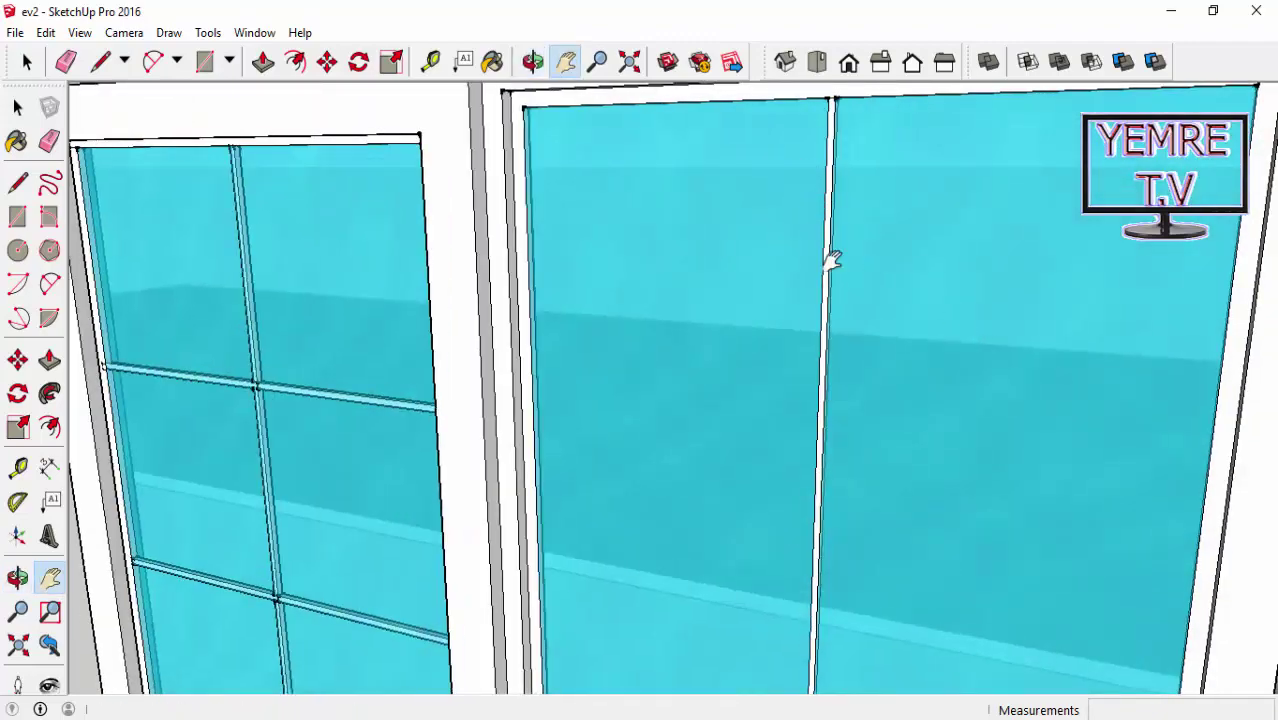
mouse_move(831, 260)
middle_down()
mouse_move(590, 300)
mouse_move(419, 360)
mouse_move(445, 314)
mouse_move(373, 293)
middle_up()
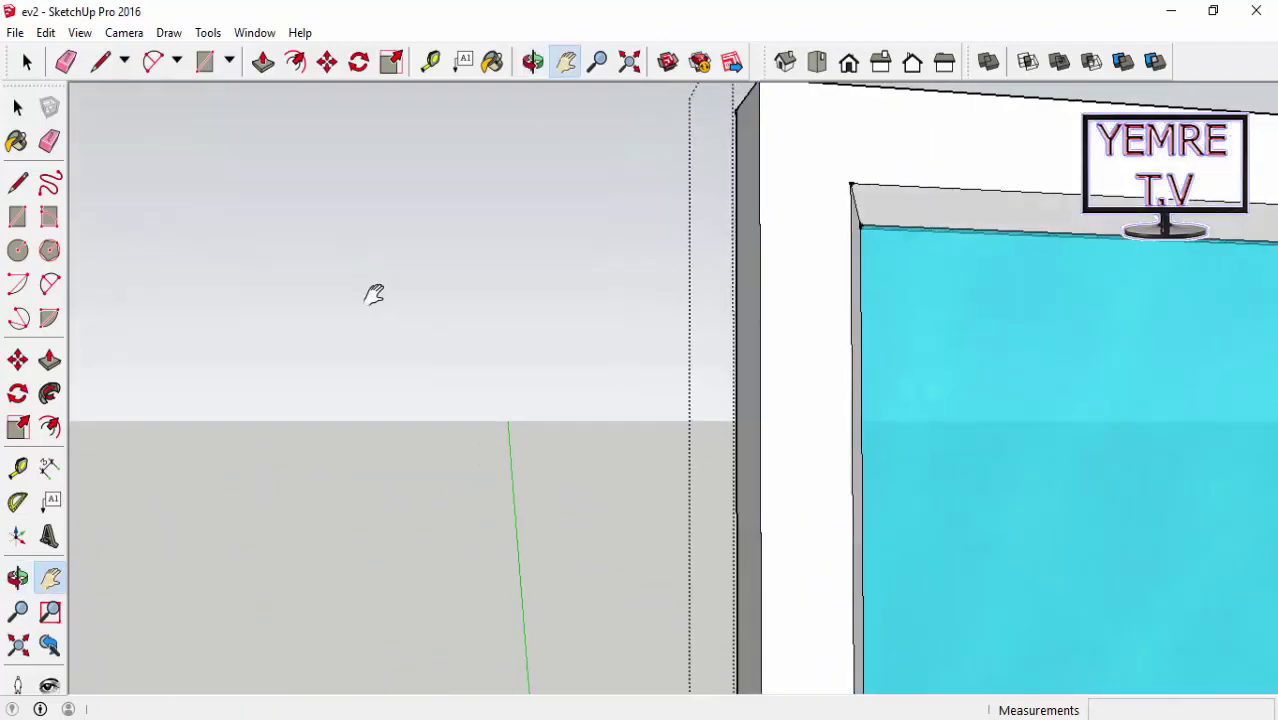
scroll(373, 293, down, 5)
scroll(354, 334, up, 1)
scroll(325, 360, up, 2)
scroll(297, 334, up, 1)
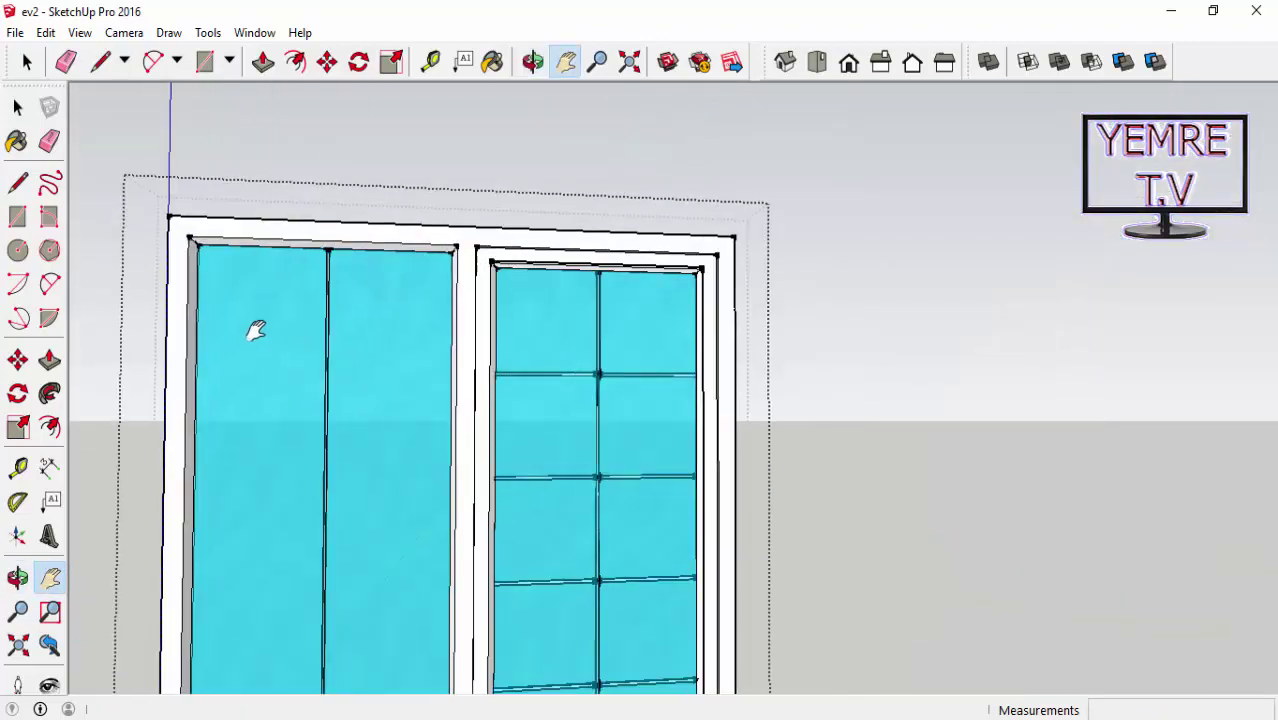
scroll(256, 331, up, 2)
click(18, 107)
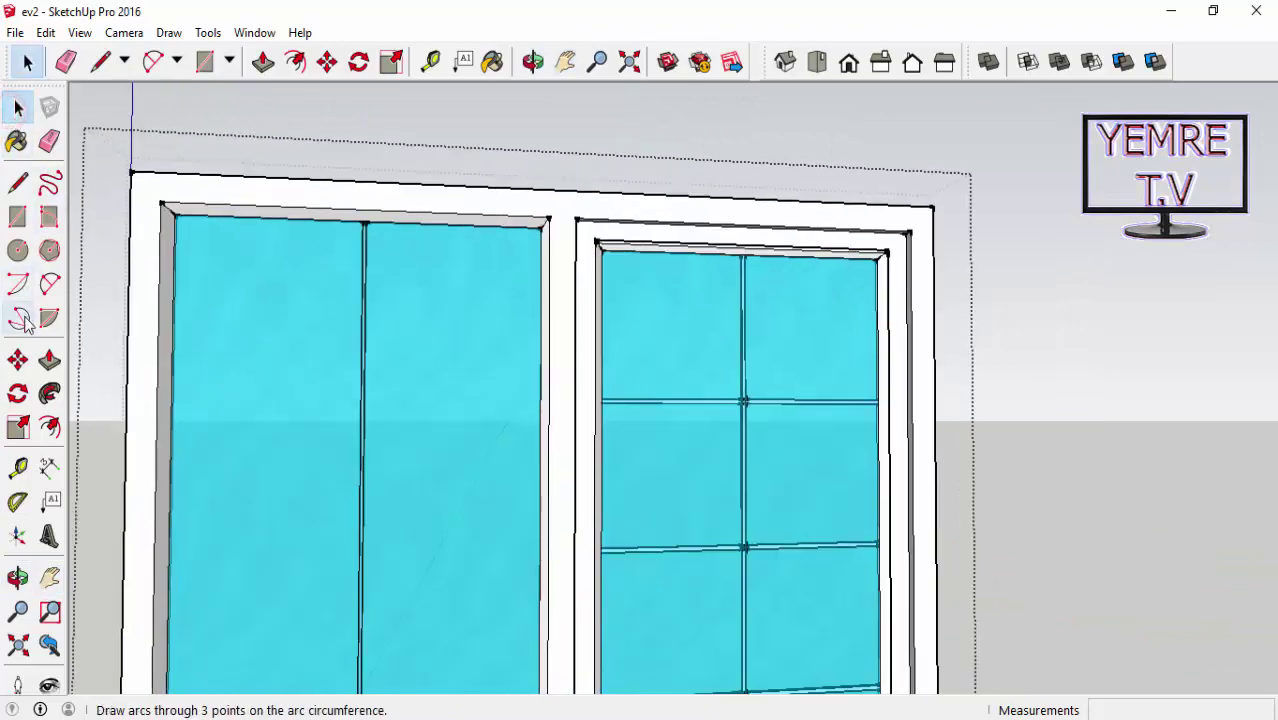
Trace a thin rectangle over the left pane's vertical divider, then undo so the divider is gone
click(18, 218)
scroll(380, 232, up, 2)
scroll(364, 200, up, 2)
scroll(362, 192, up, 2)
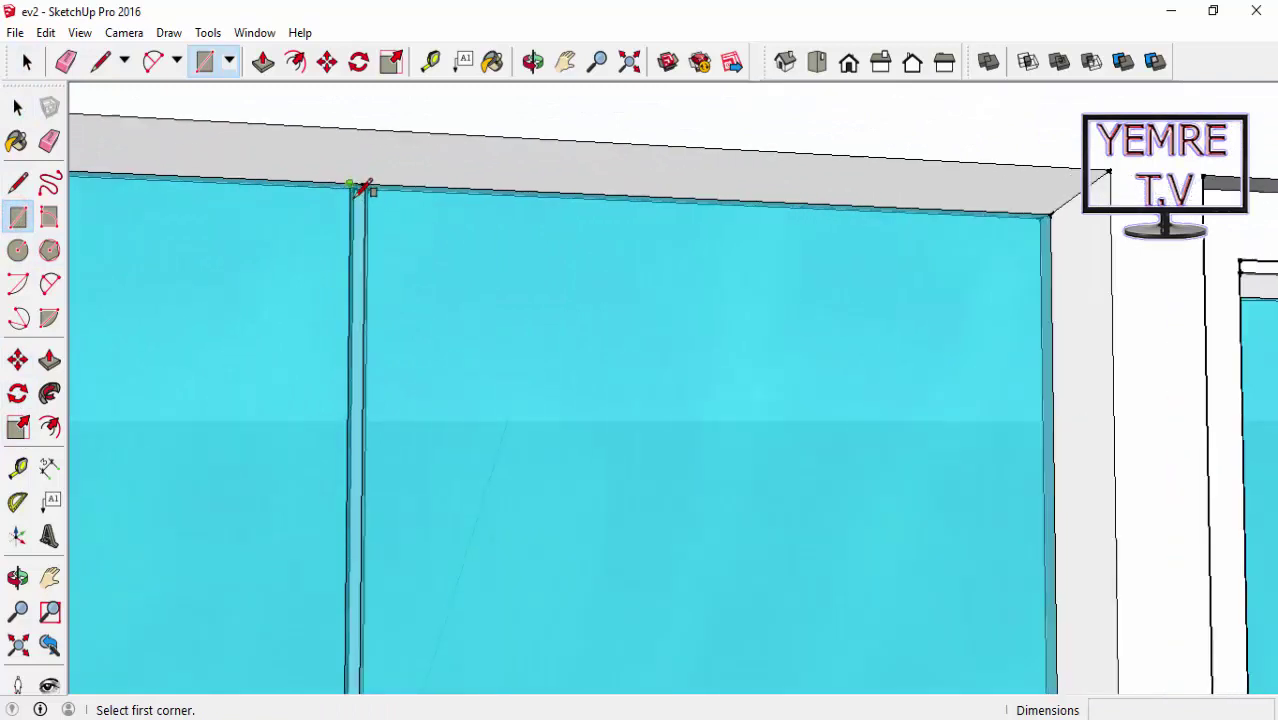
scroll(354, 191, up, 2)
click(345, 172)
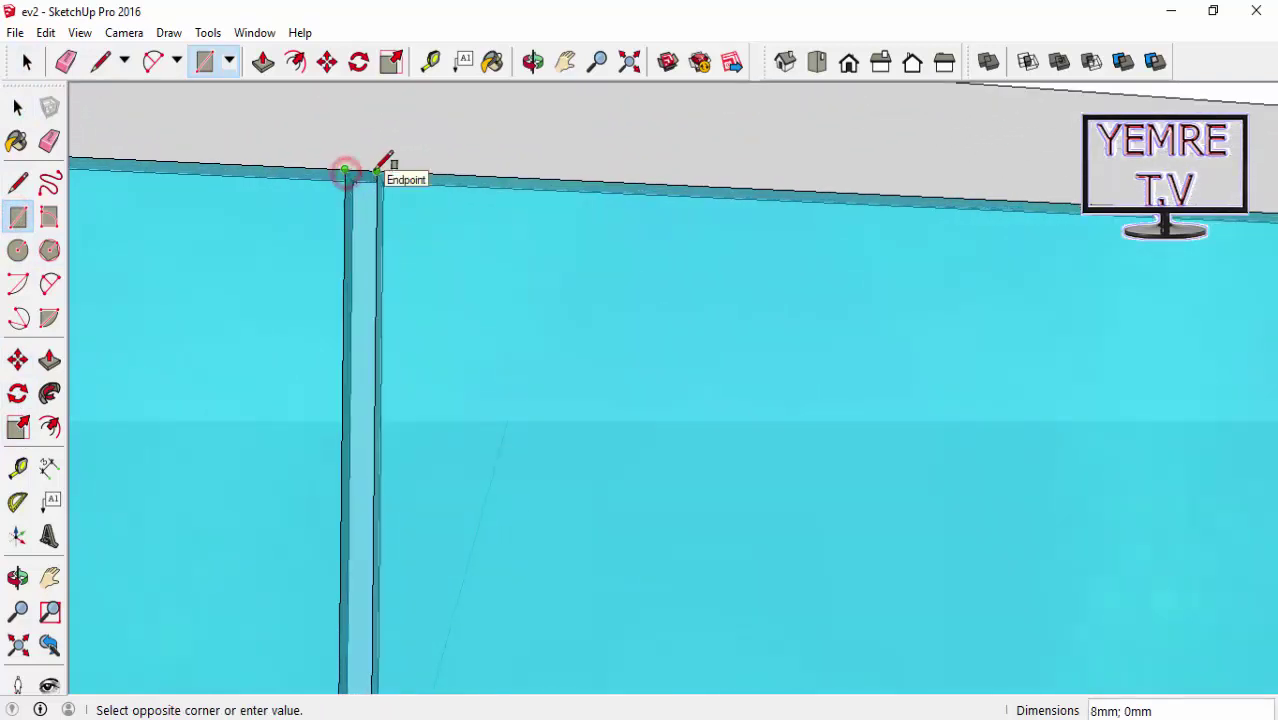
scroll(380, 276, down, 2)
scroll(374, 282, down, 1)
click(374, 273)
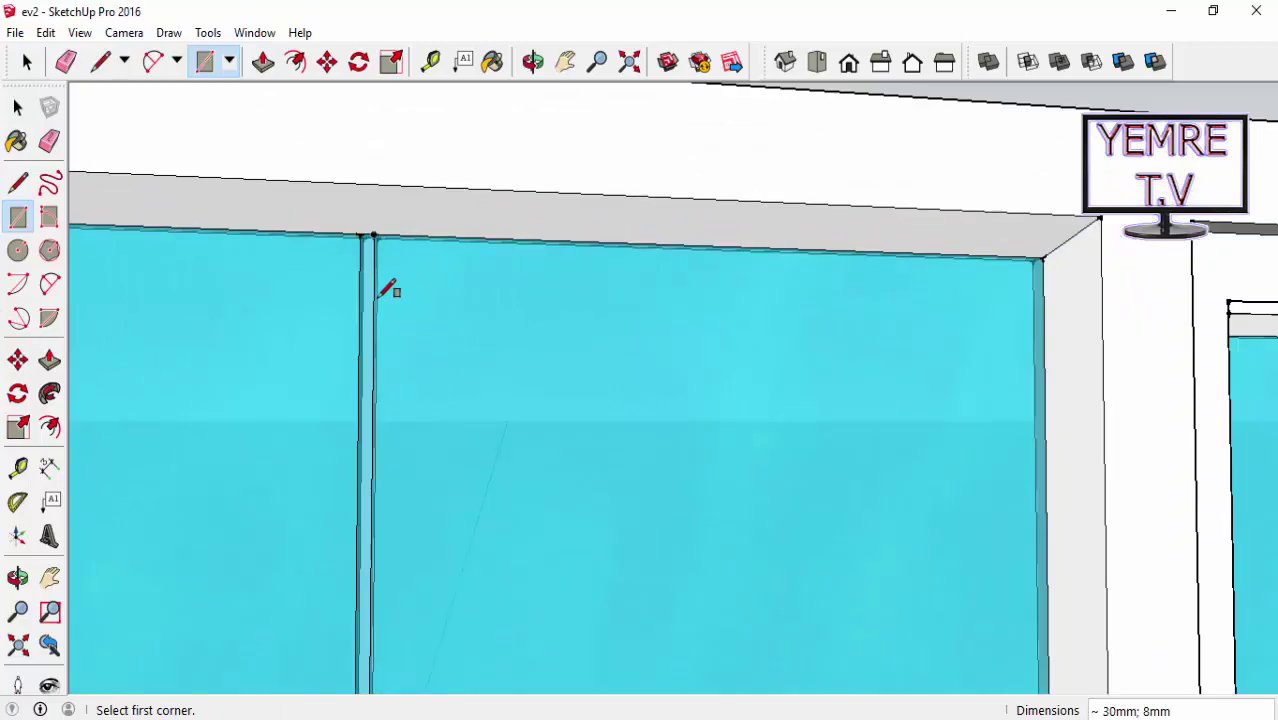
key(ctrl+z)
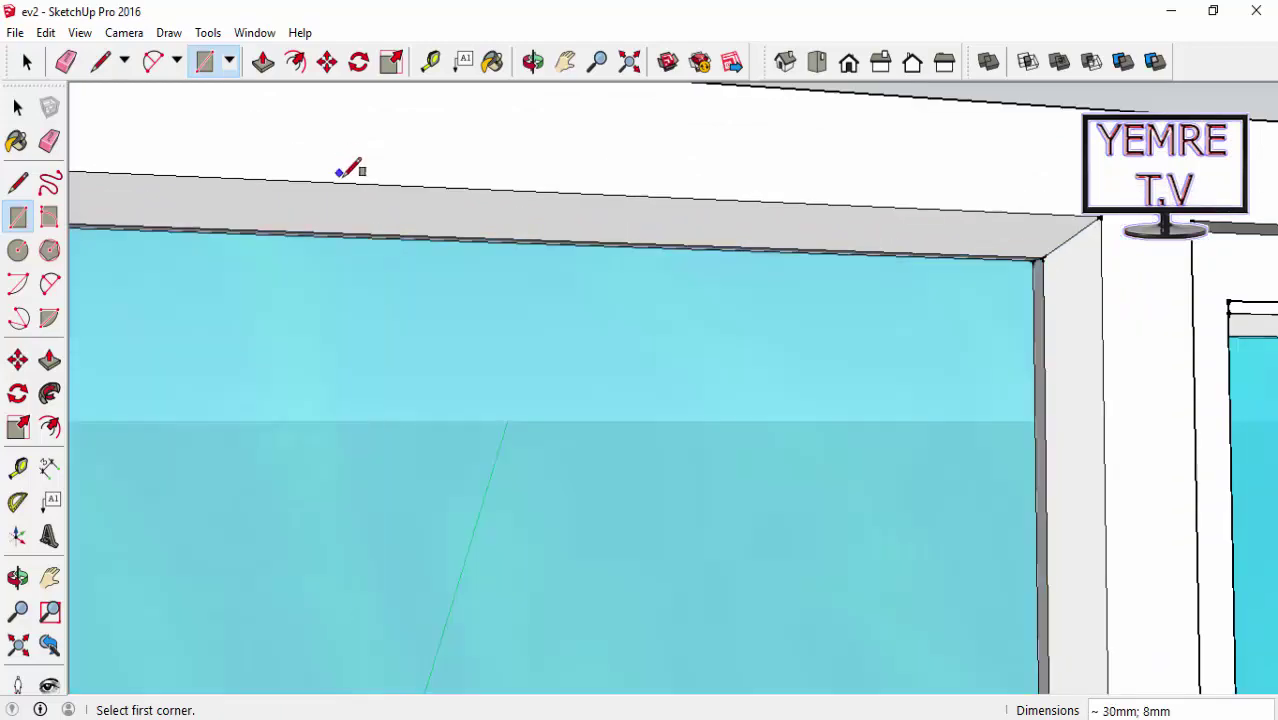
mouse_move(338, 180)
middle_down()
mouse_move(406, 507)
mouse_move(693, 414)
middle_up()
scroll(693, 414, down, 3)
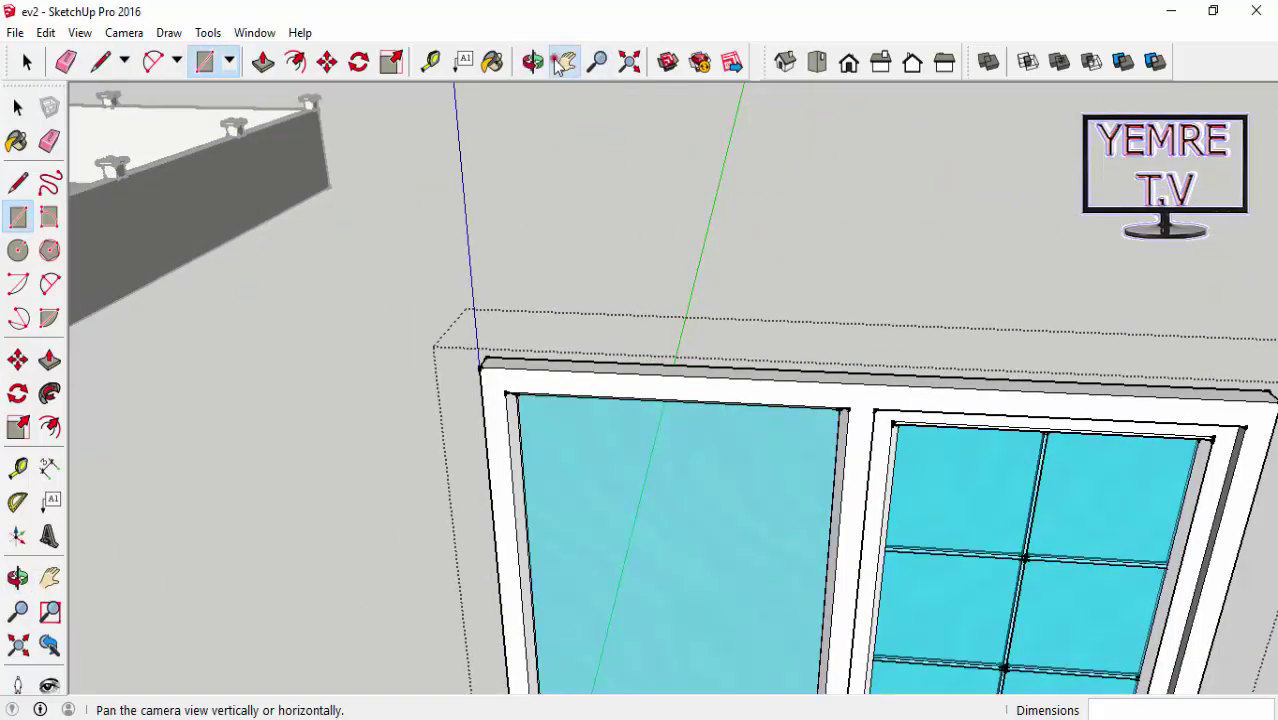
Pan the view to the left pane's bottom glass edge and frame rail
click(565, 62)
drag(655, 377, 639, 240)
scroll(679, 254, down, 2)
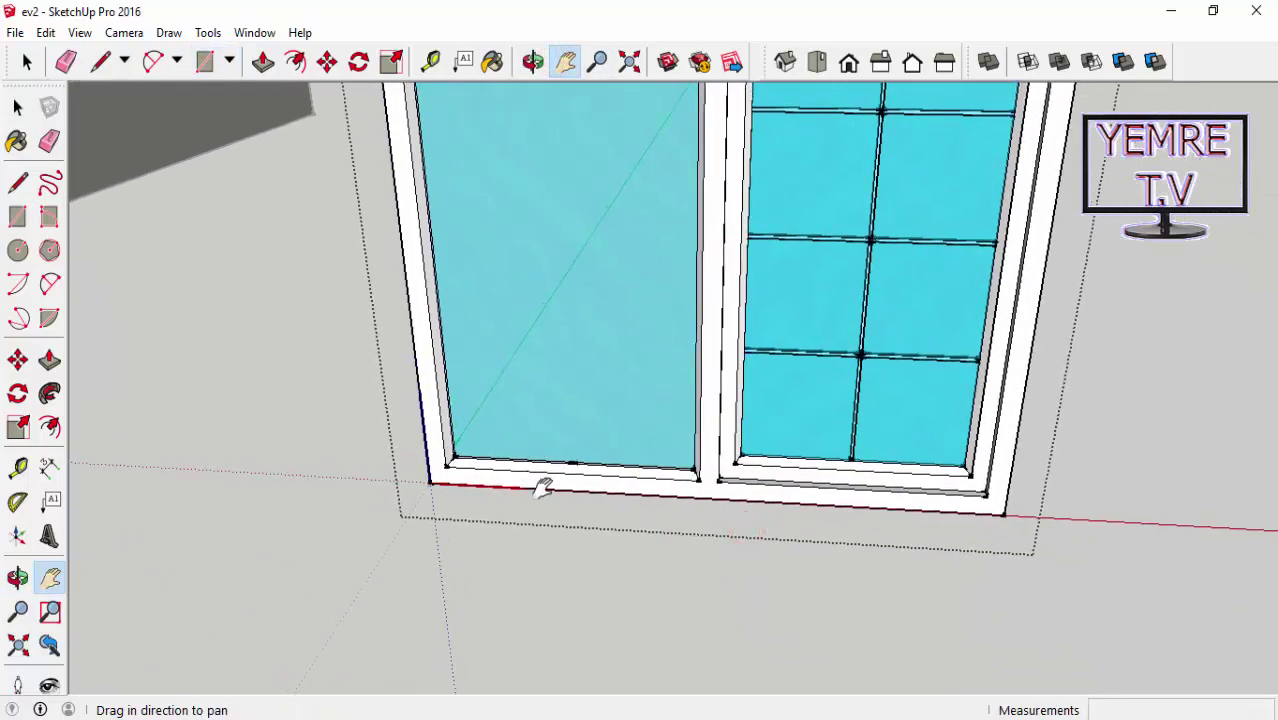
scroll(541, 360, up, 5)
mouse_move(522, 351)
mouse_down()
mouse_move(620, 388)
mouse_move(642, 436)
mouse_up()
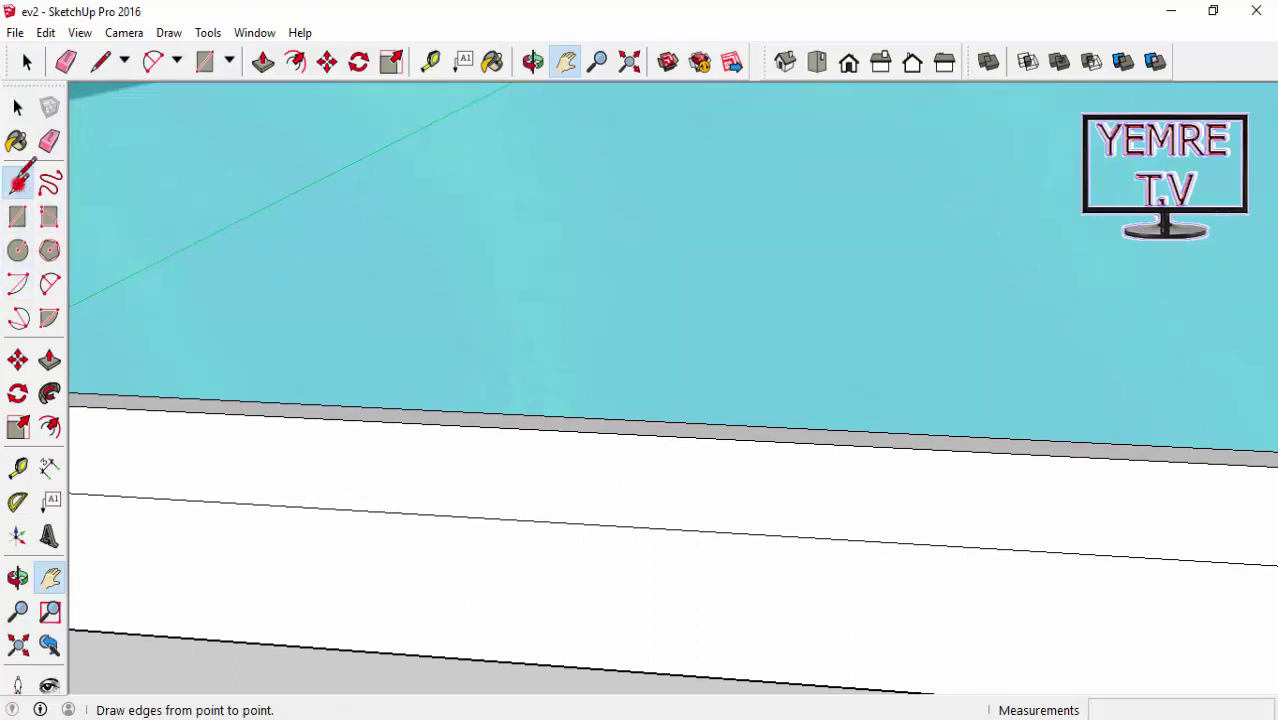
Place Tape Measure guides from the bottom frame edge, the last offset 4
click(17, 183)
click(17, 467)
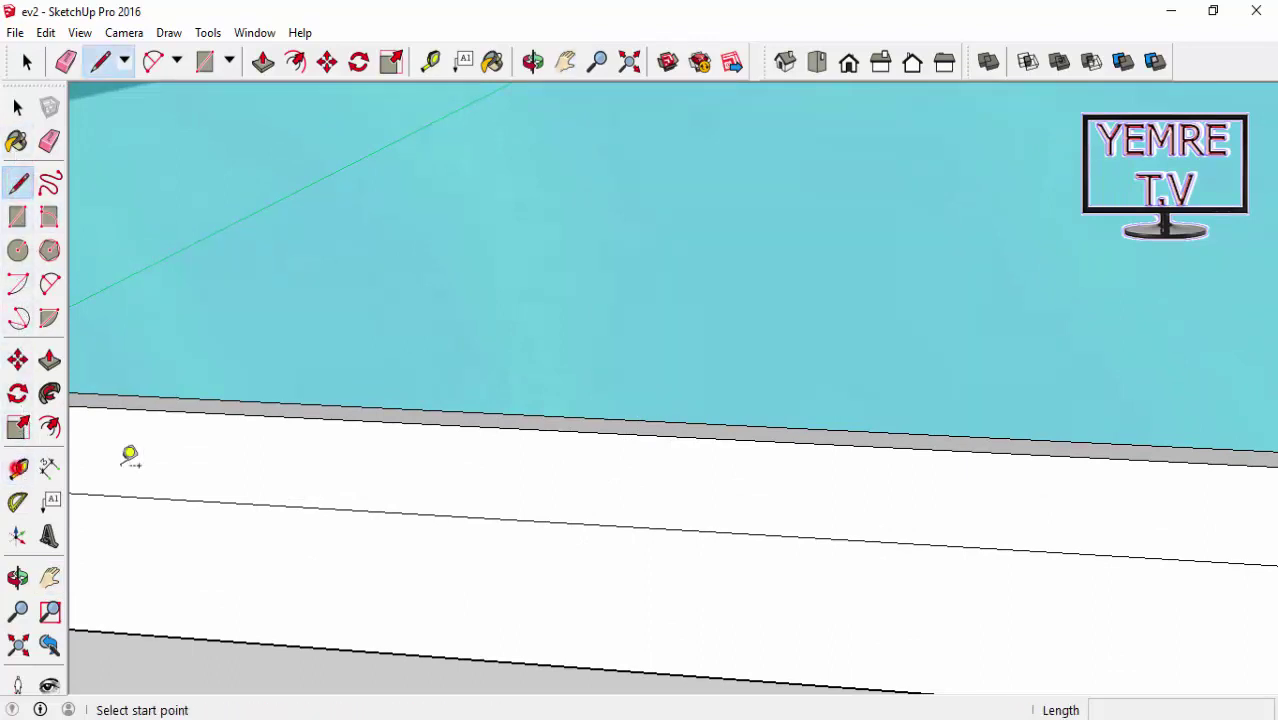
scroll(530, 432, up, 1)
scroll(630, 400, up, 1)
scroll(630, 425, up, 1)
scroll(613, 413, up, 1)
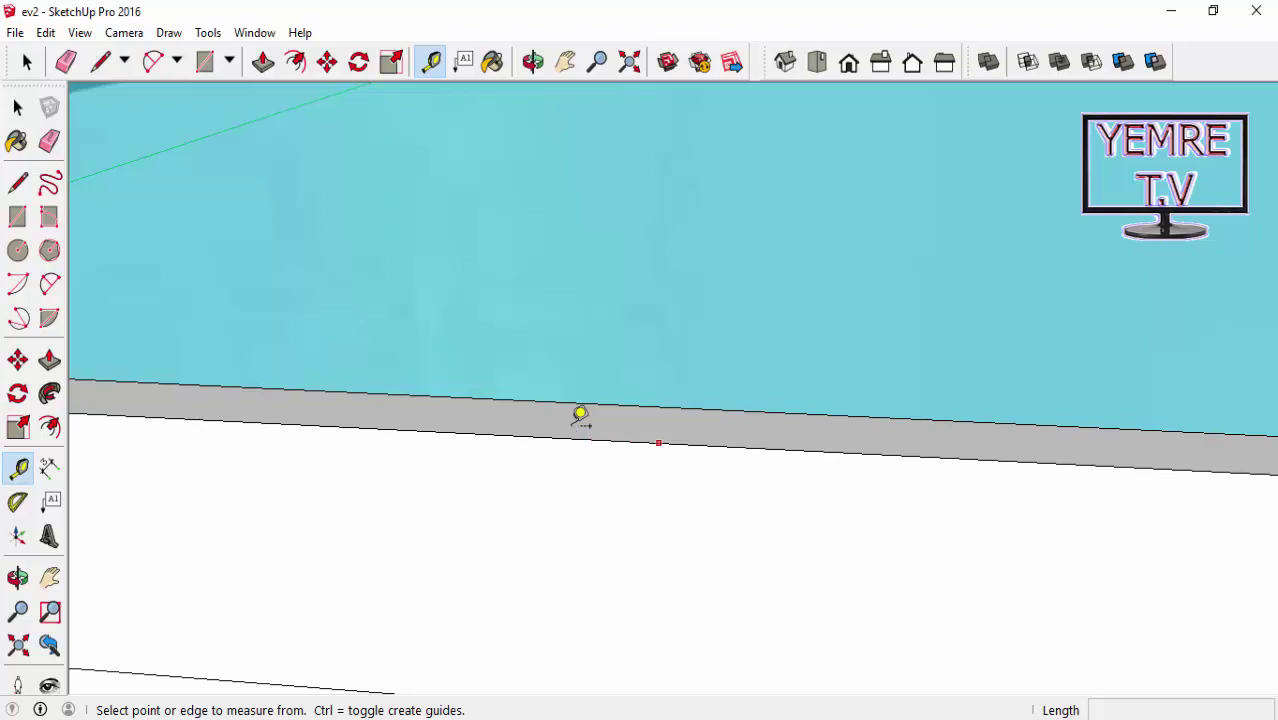
click(580, 415)
text(1)
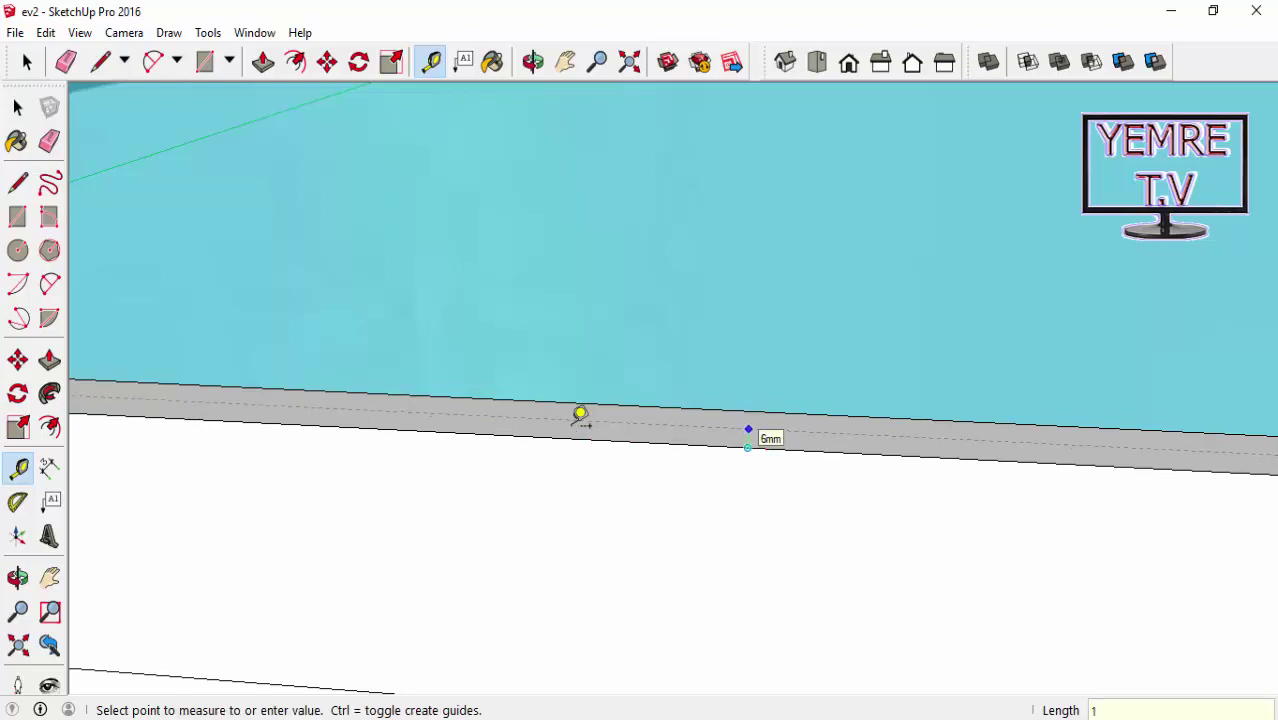
key(Return)
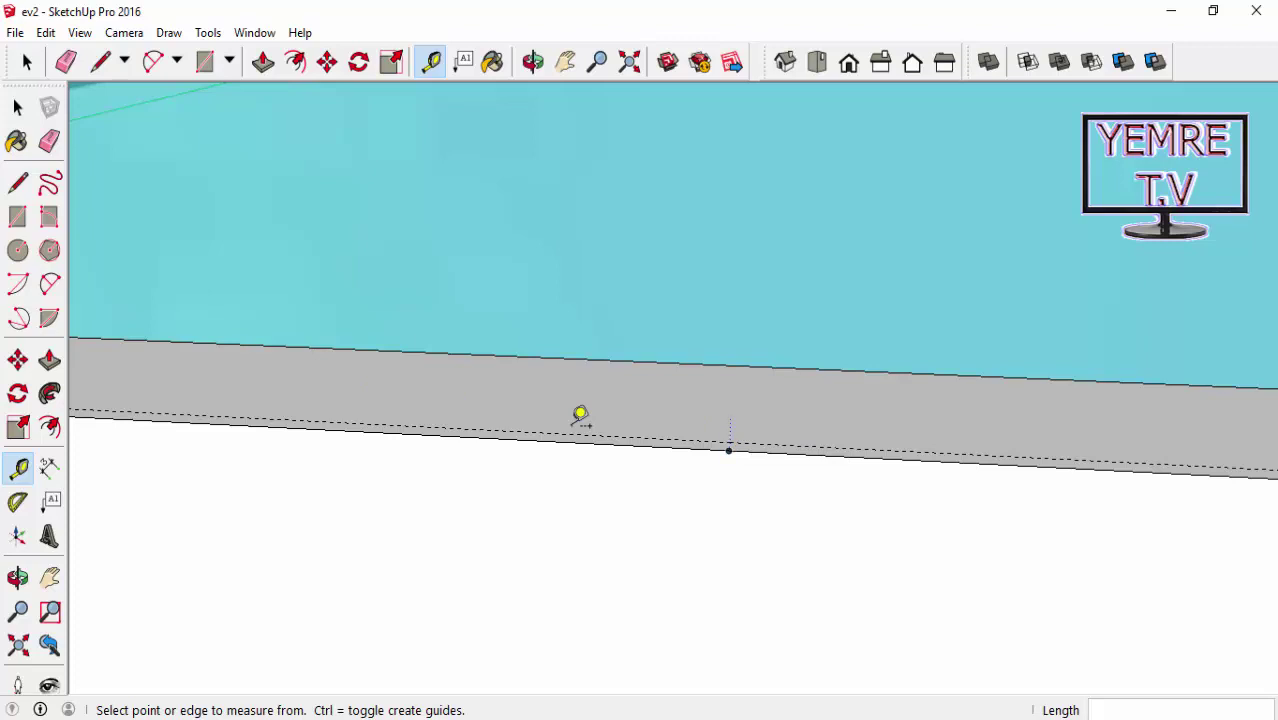
click(580, 415)
text(4)
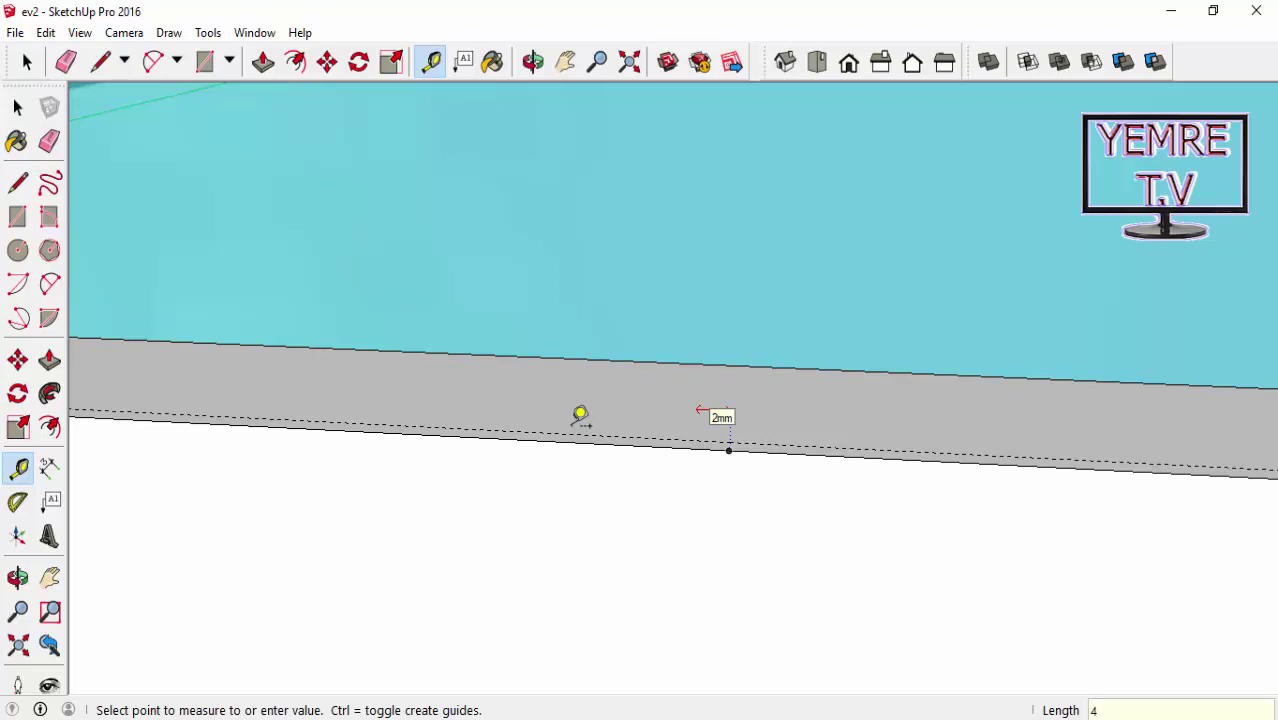
key(Return)
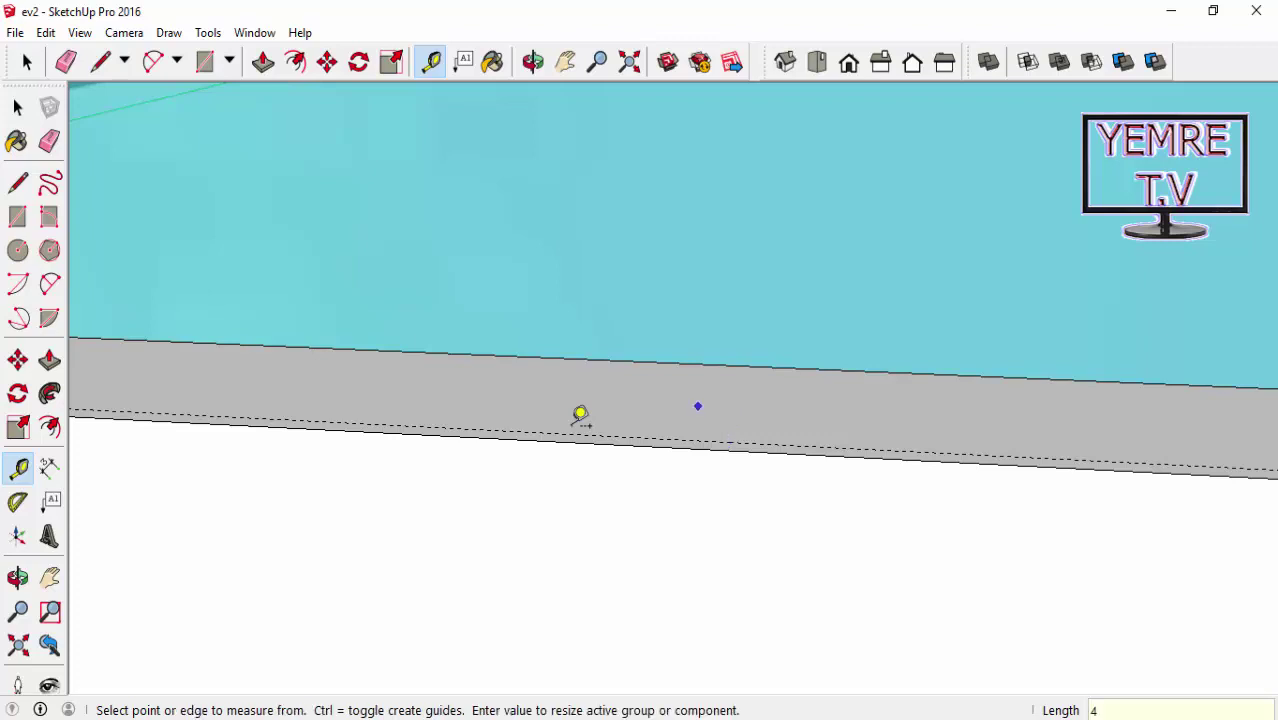
click(580, 415)
text(4)
key(Return)
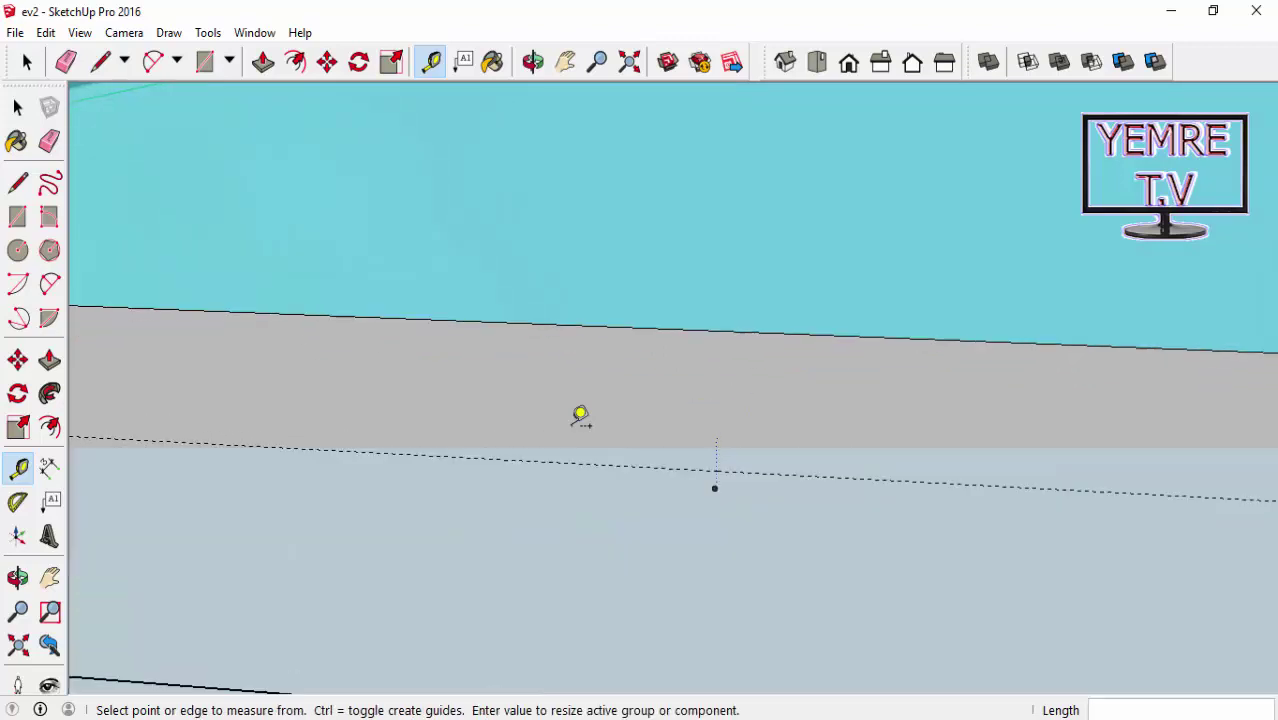
Add another guide offset 4 from a second point on the frame edge
scroll(580, 415, down, 1)
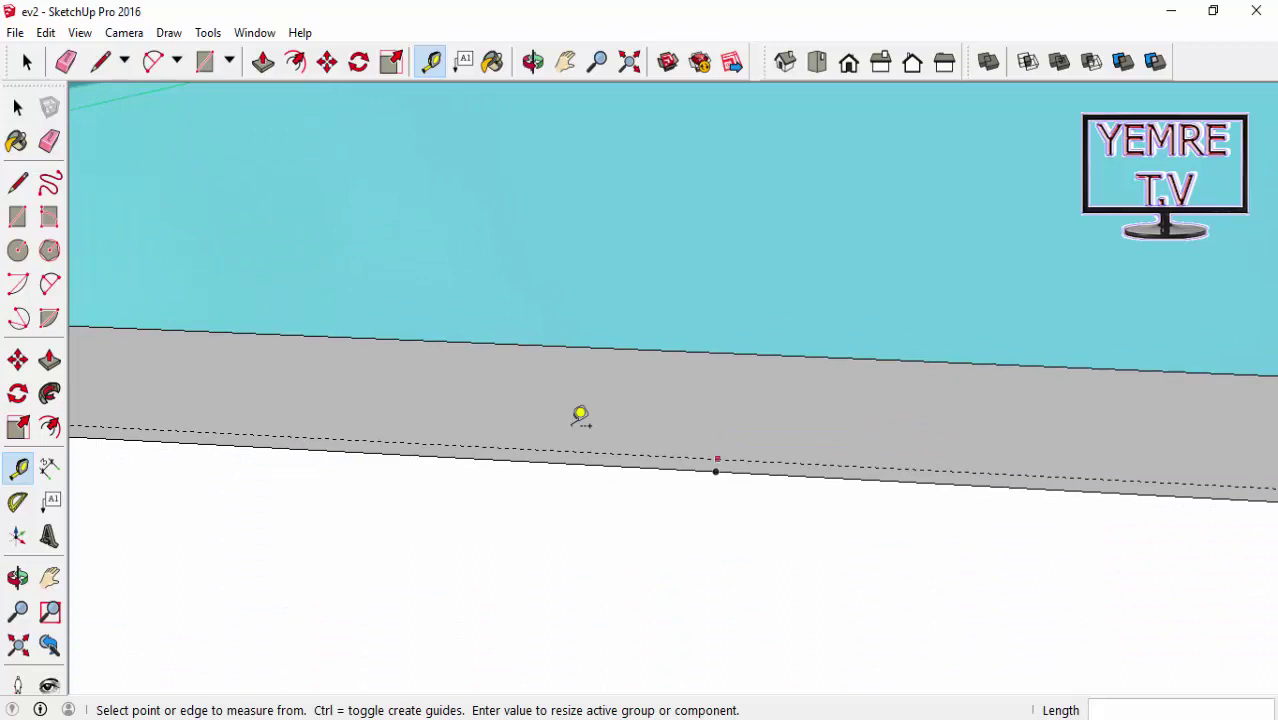
click(716, 420)
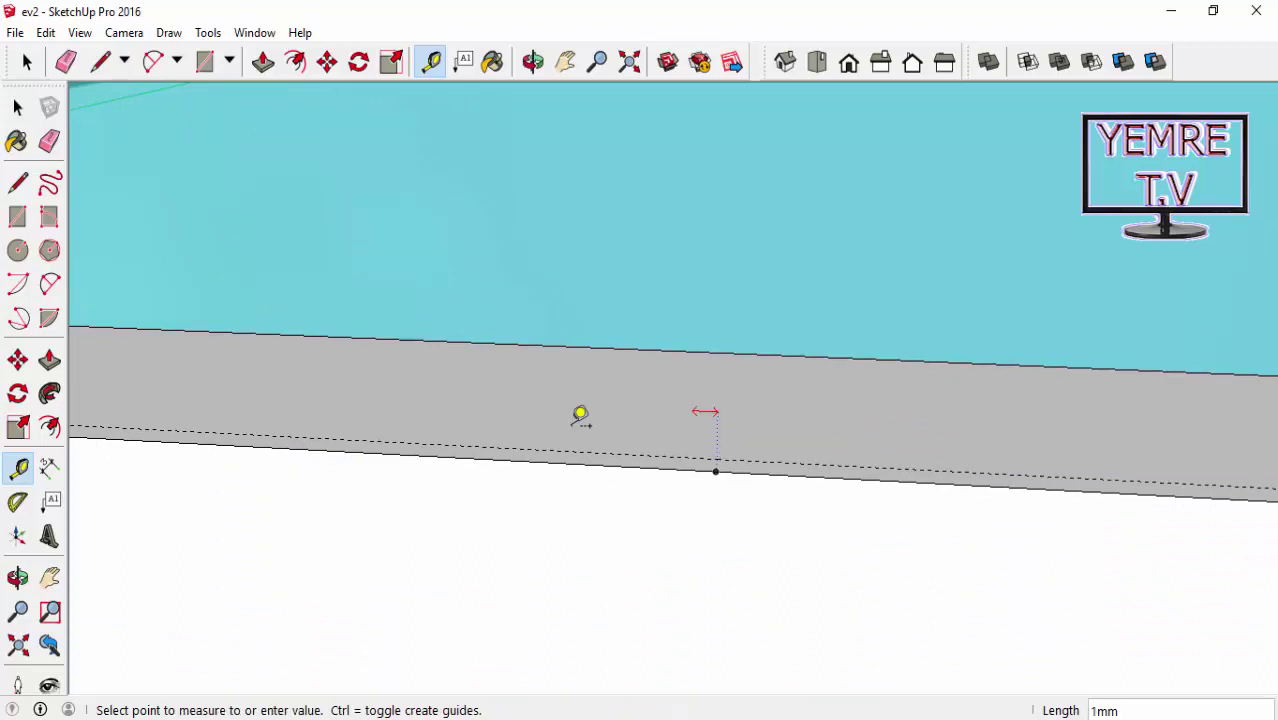
text(4)
key(Return)
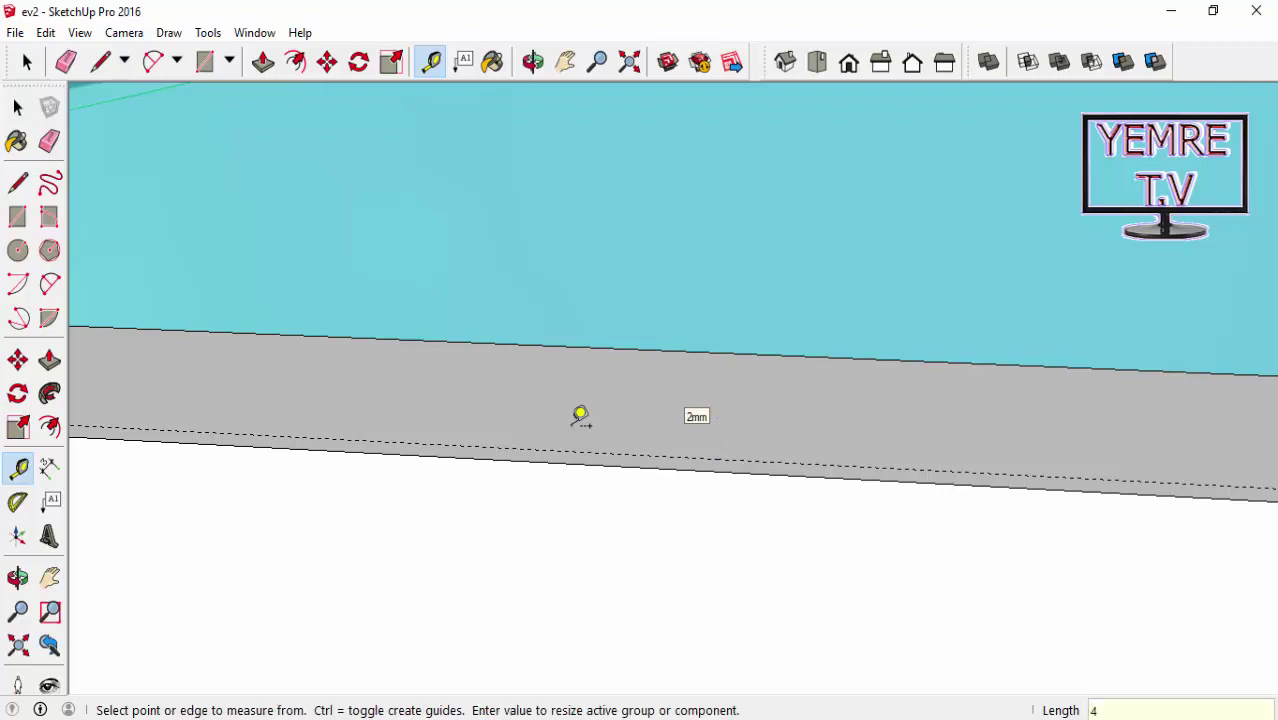
key(r)
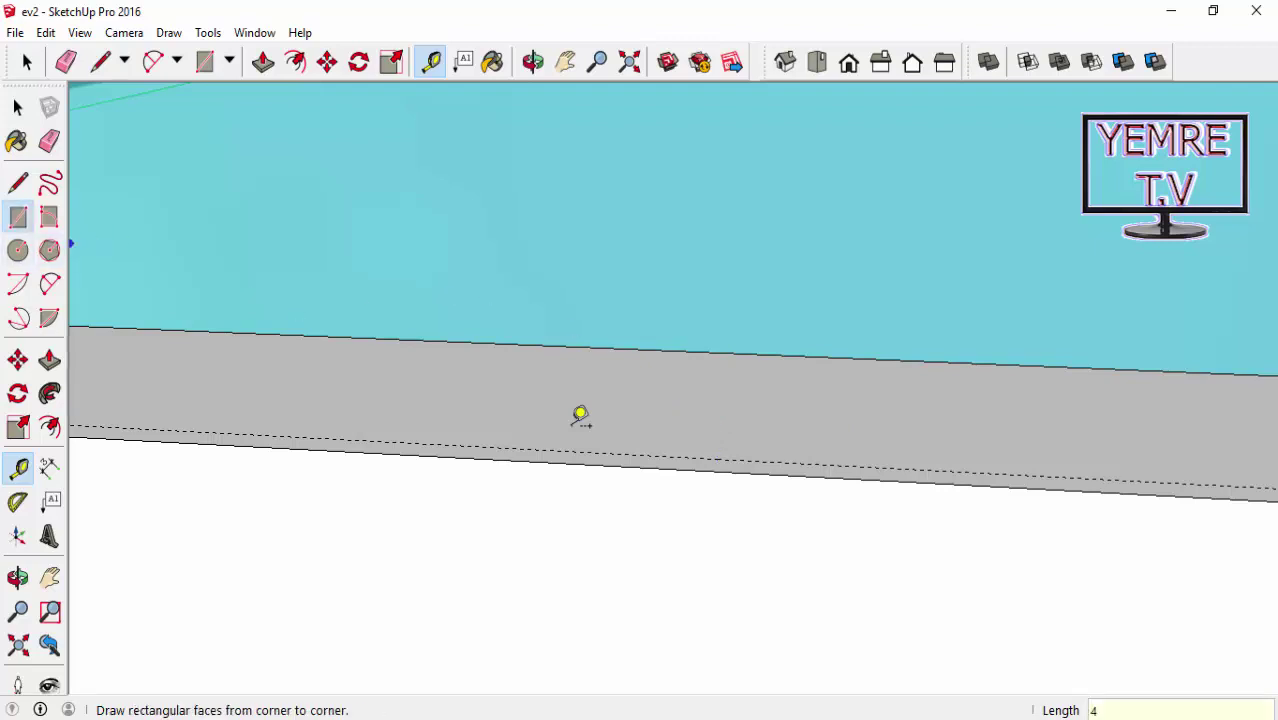
Draw a 10 by 4 rectangle on the guide, redoing a wrongly sized first attempt
click(717, 459)
text(4;10)
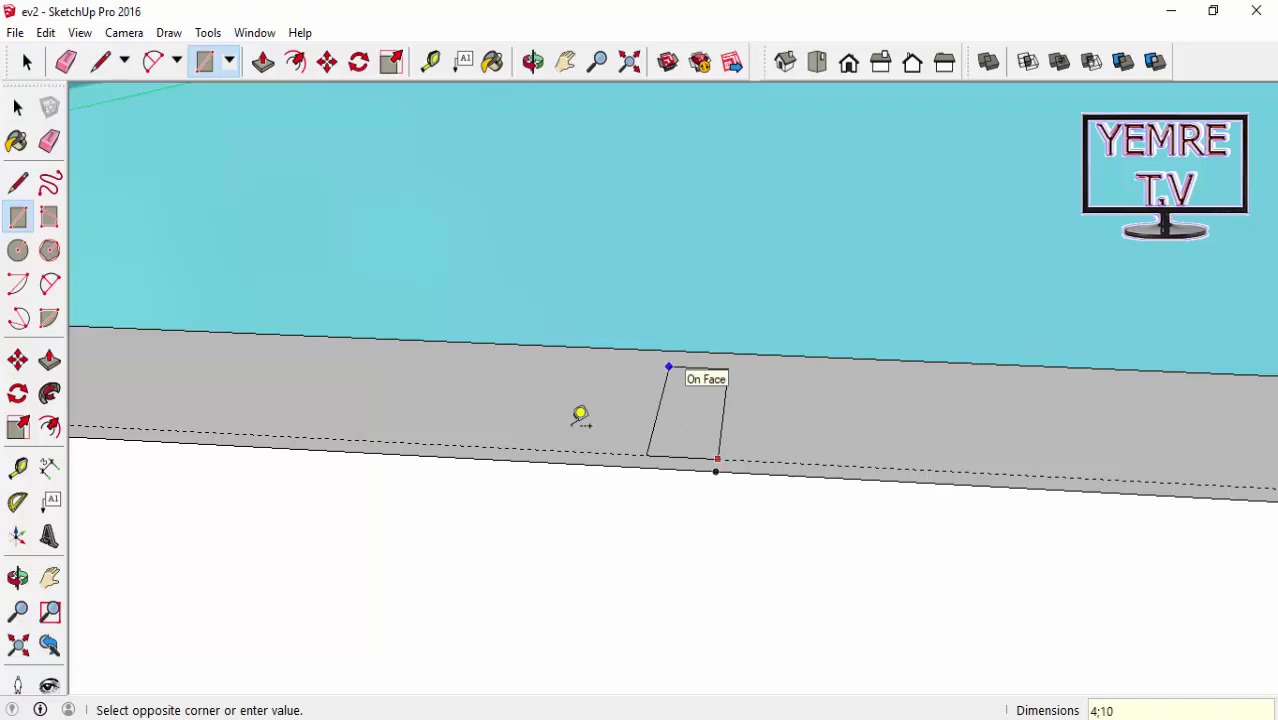
key(Return)
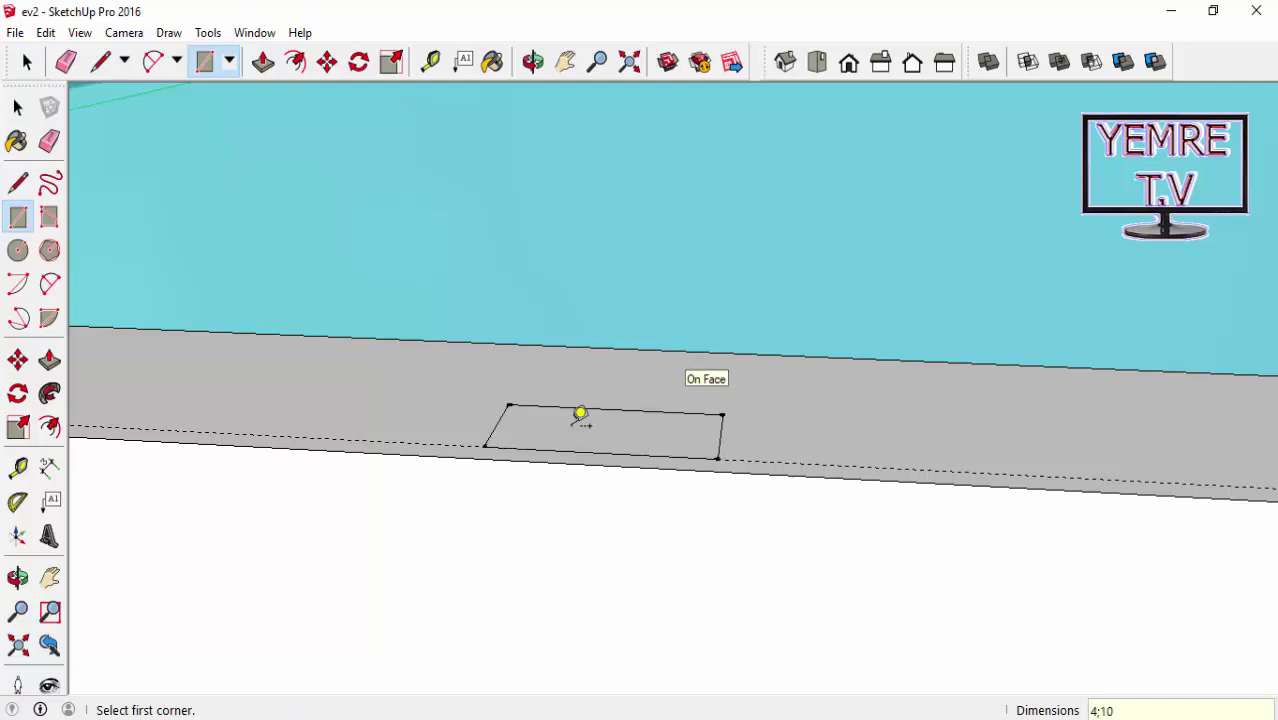
key(ctrl+z)
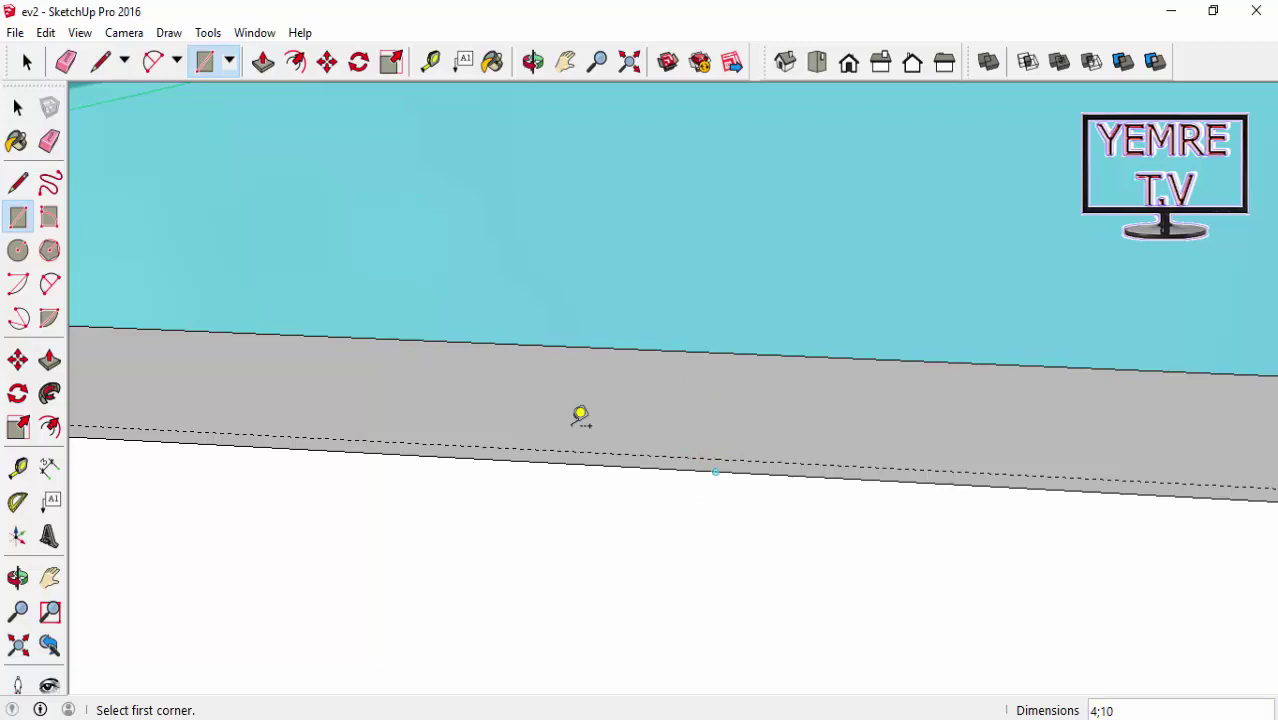
click(717, 459)
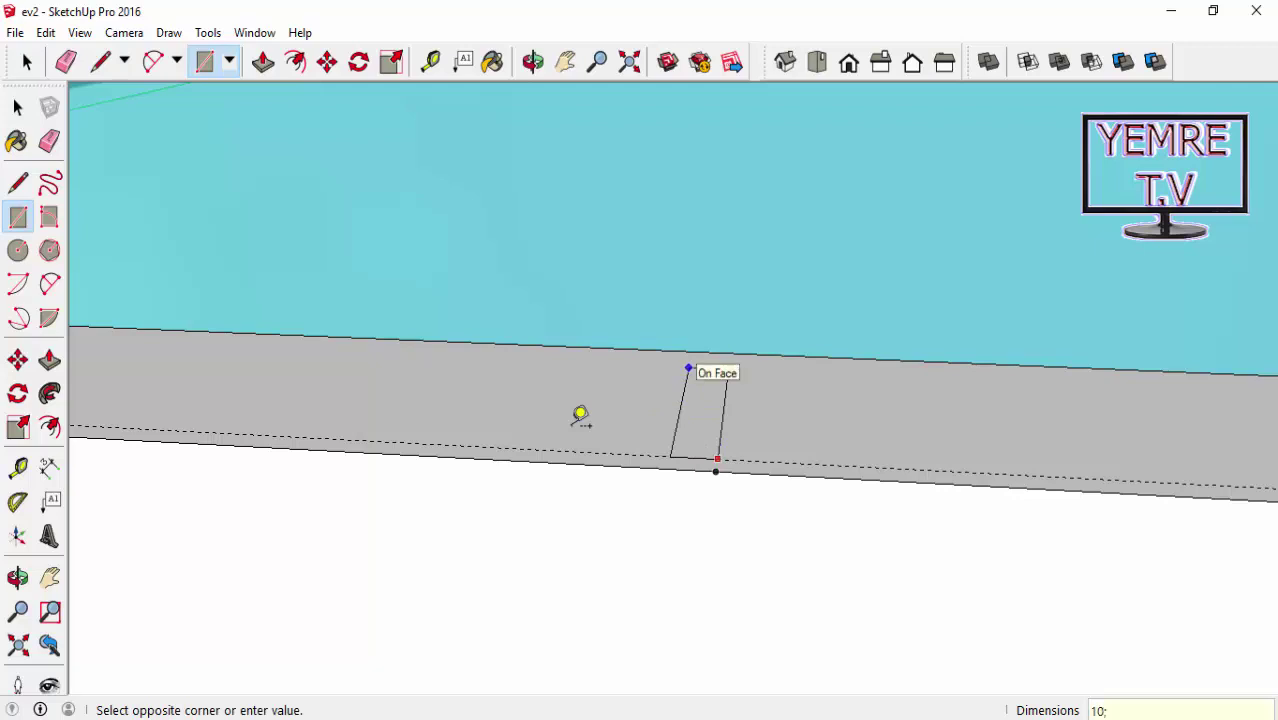
key(Return)
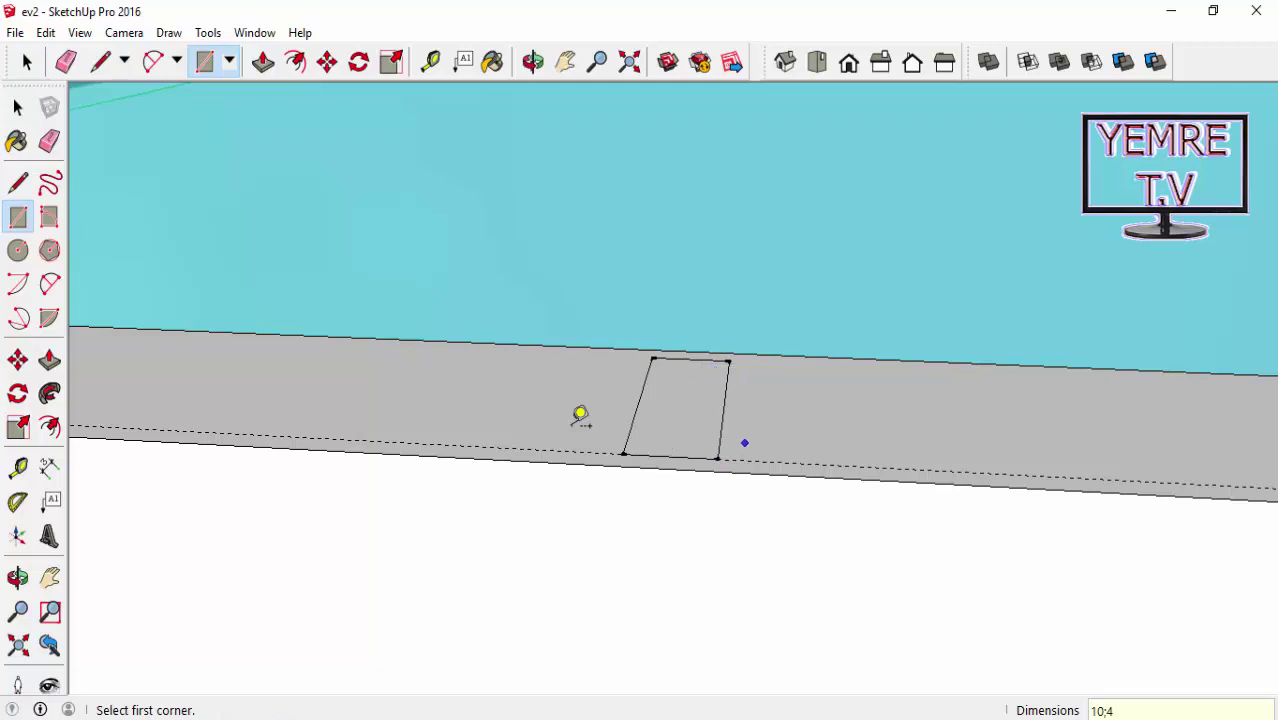
Add a second rectangle beside it and erase the shared edge to merge them
click(717, 459)
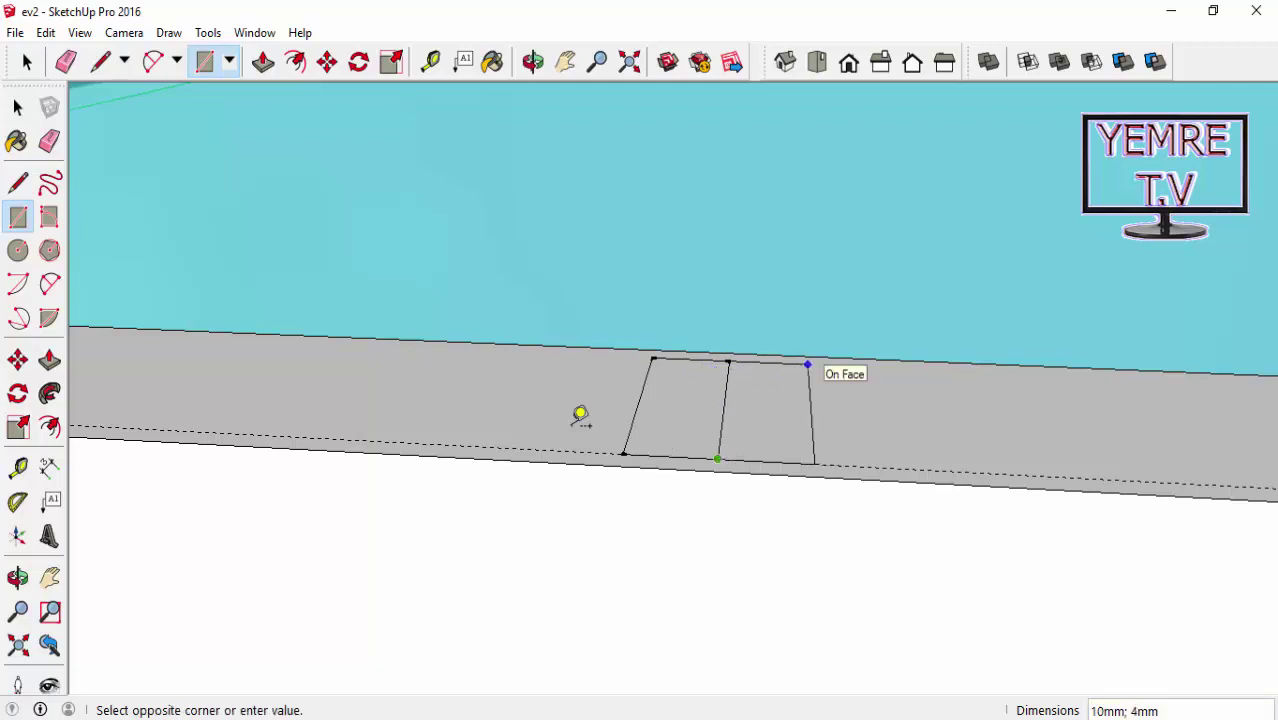
click(808, 364)
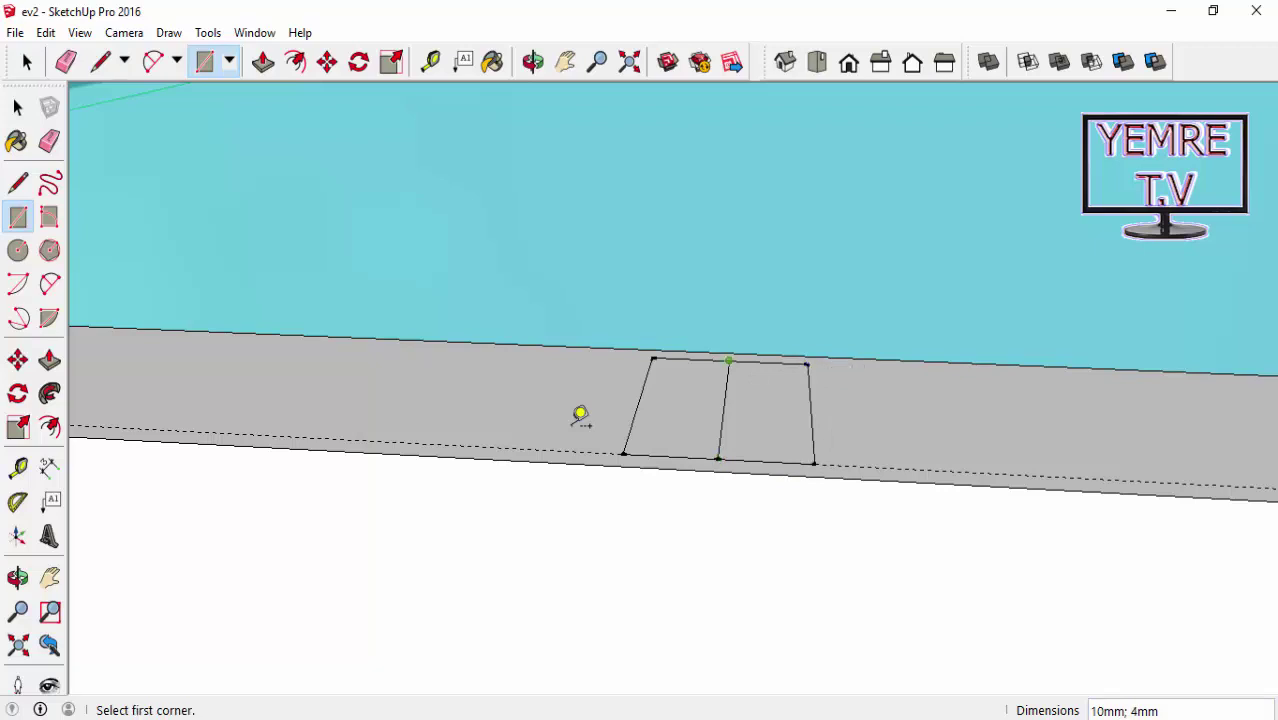
key(e)
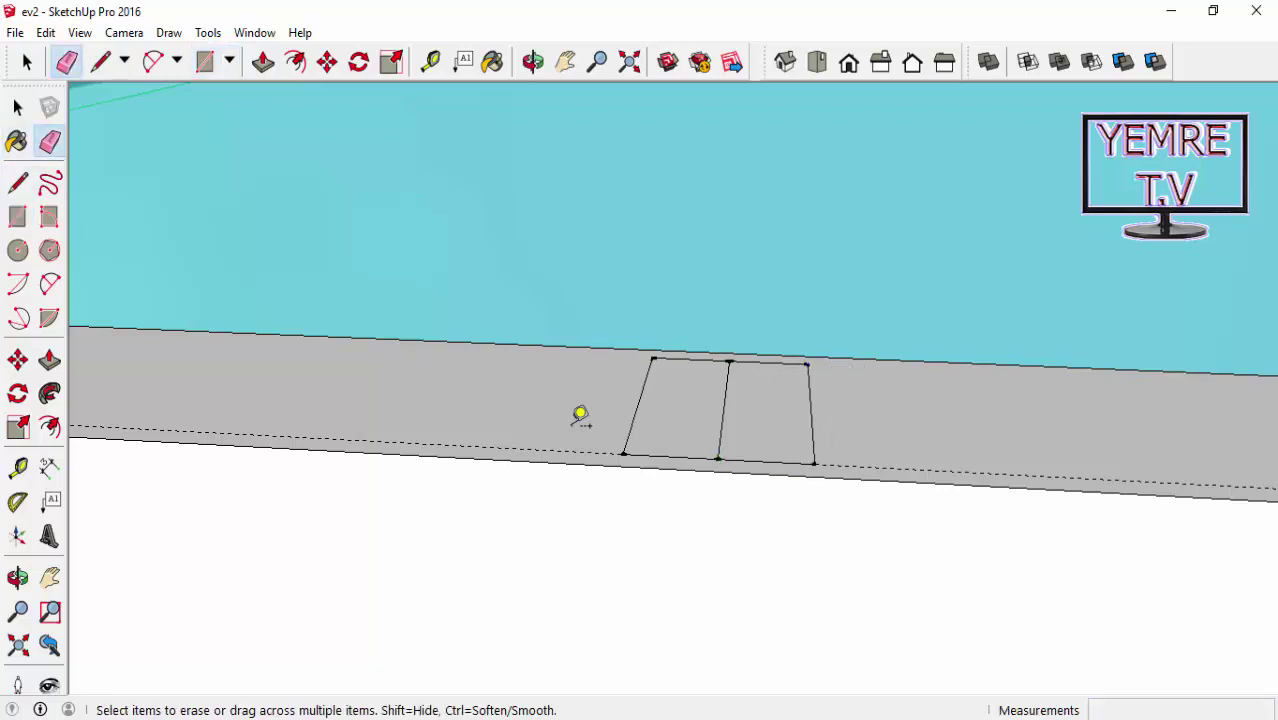
drag(580, 418, 580, 418)
scroll(580, 418, down, 1)
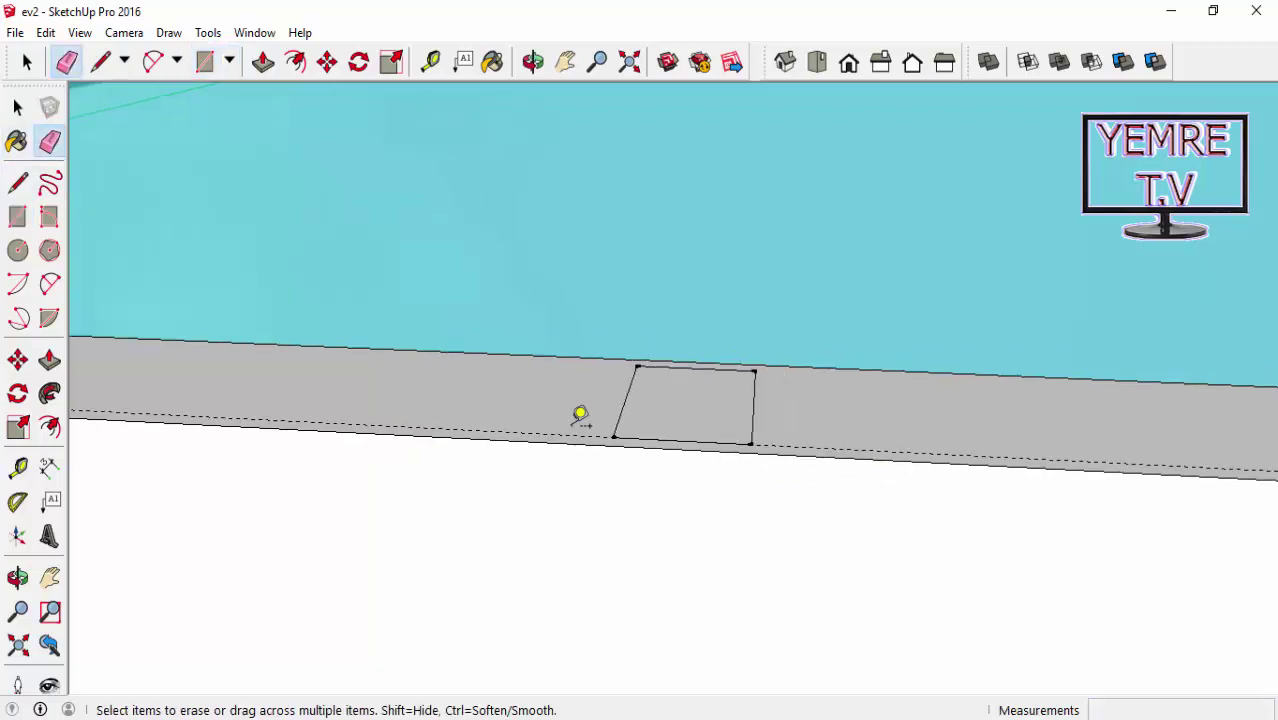
Push/Pull the merged rail rectangle up 1930mm to the top of the frame
click(49, 360)
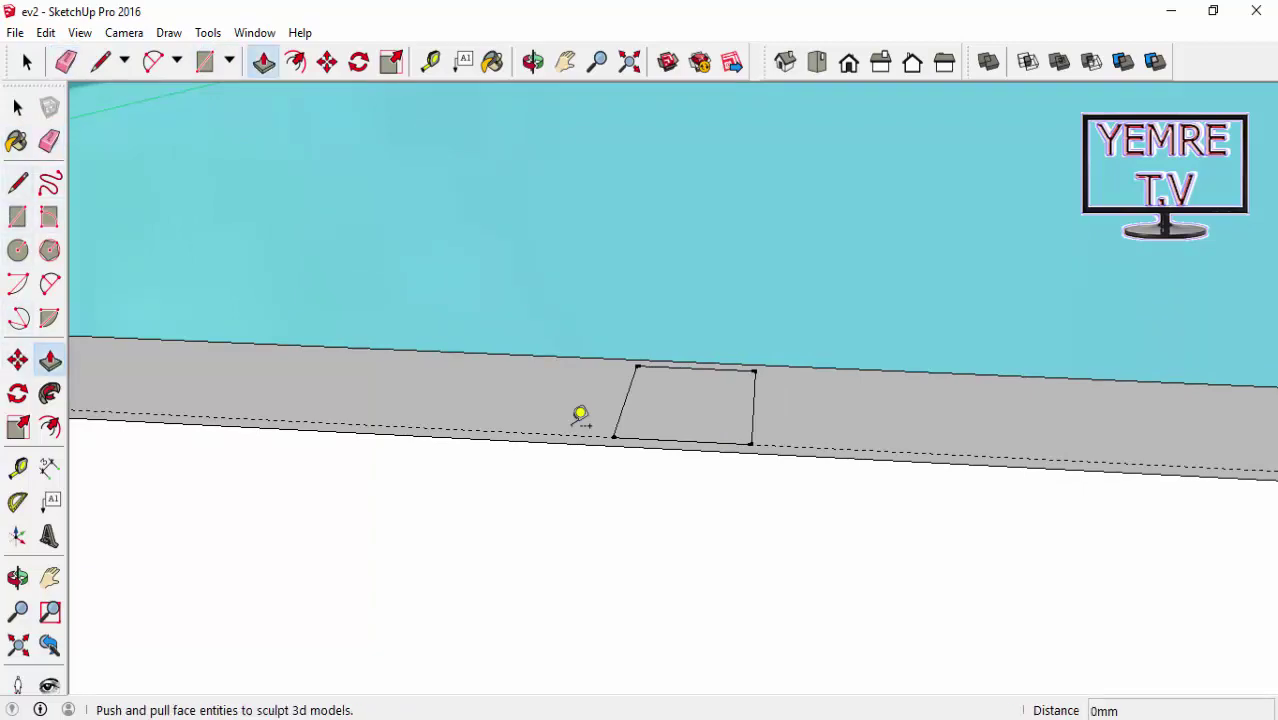
click(580, 418)
scroll(580, 418, down, 2)
scroll(580, 418, up, 3)
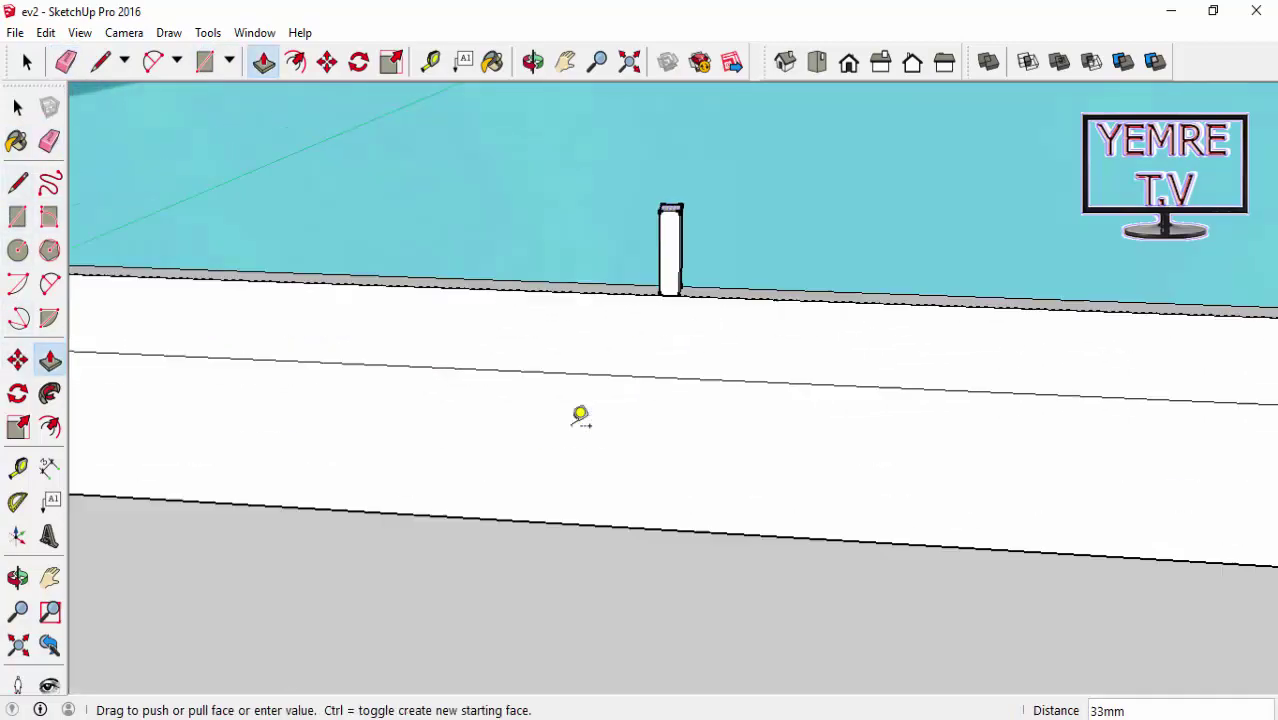
scroll(580, 418, down, 2)
scroll(580, 418, down, 1)
scroll(580, 418, down, 2)
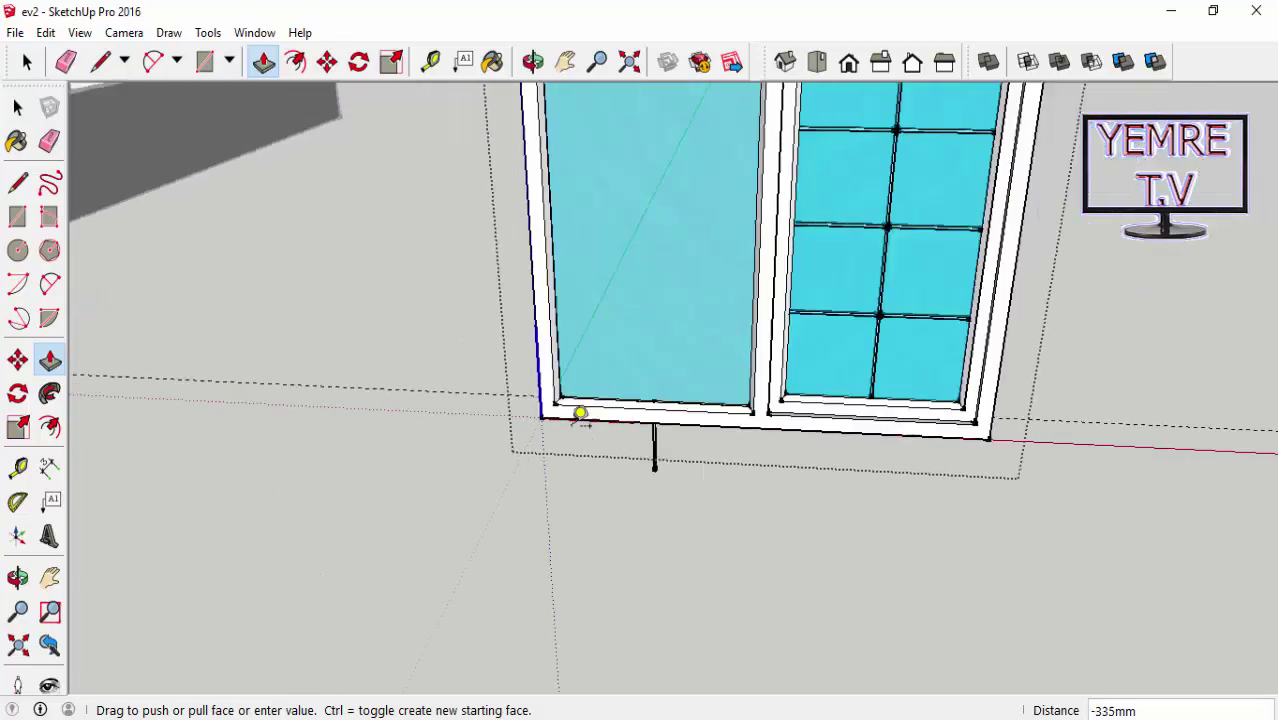
scroll(580, 418, down, 2)
scroll(580, 413, up, 1)
scroll(580, 413, up, 2)
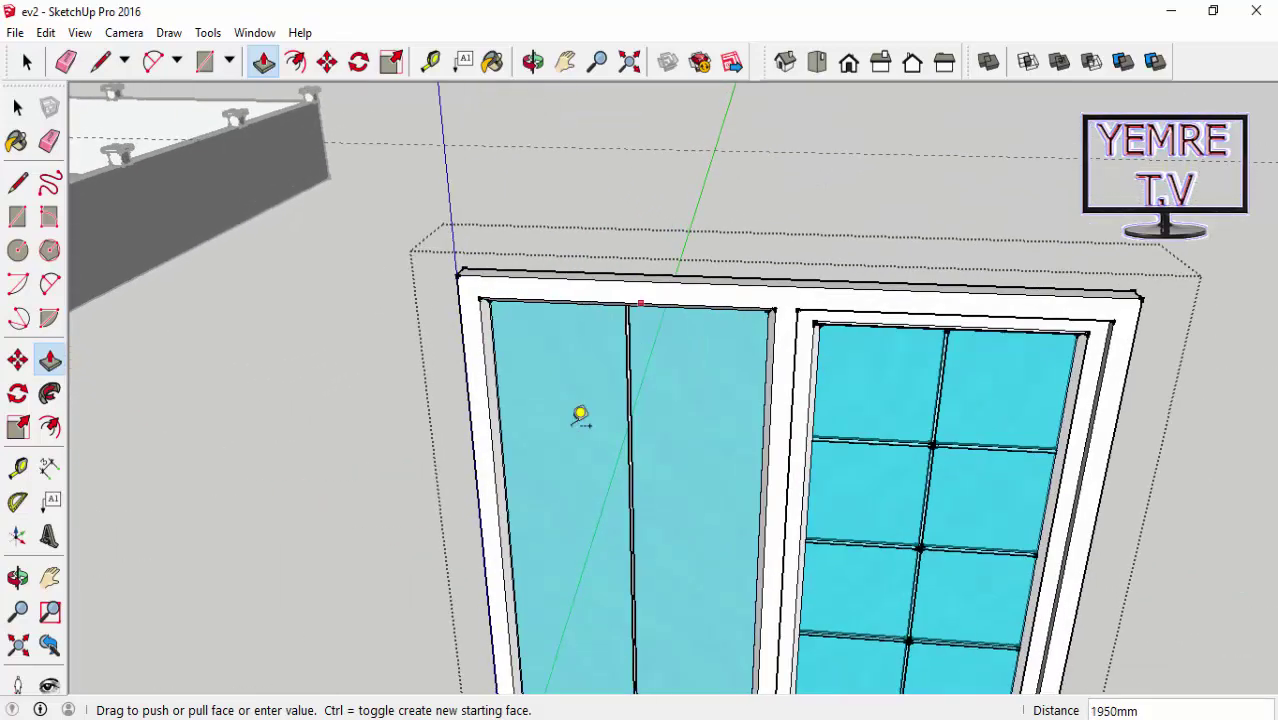
scroll(580, 413, up, 1)
scroll(580, 413, up, 2)
middle_drag(580, 418, 580, 413)
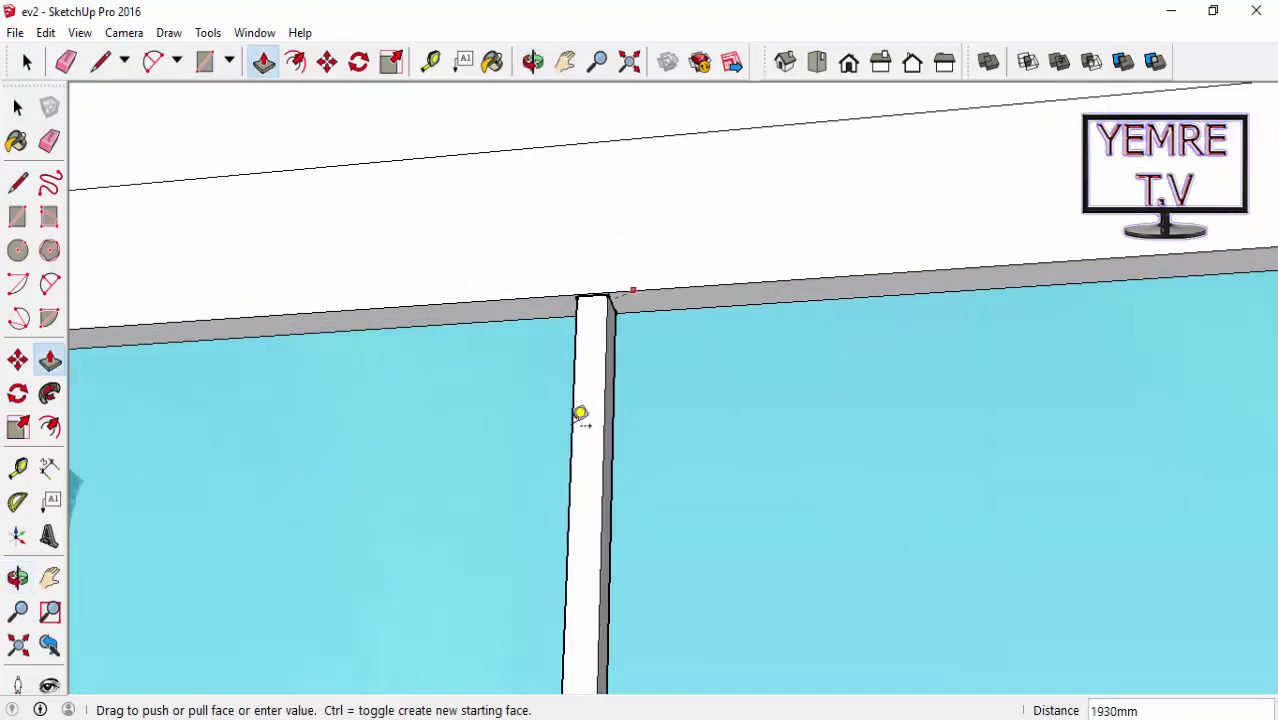
click(580, 413)
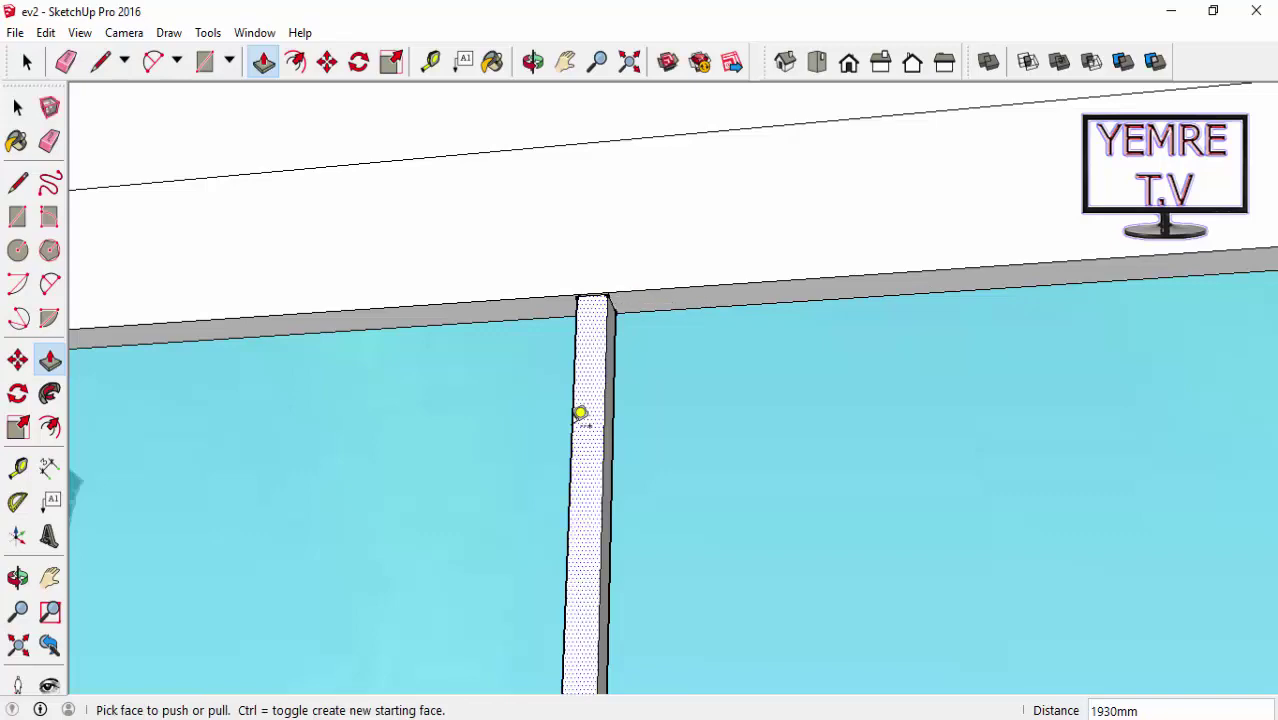
Orbit and zoom to confirm the glazing bar reaches the frame top
middle_drag(580, 413, 580, 413)
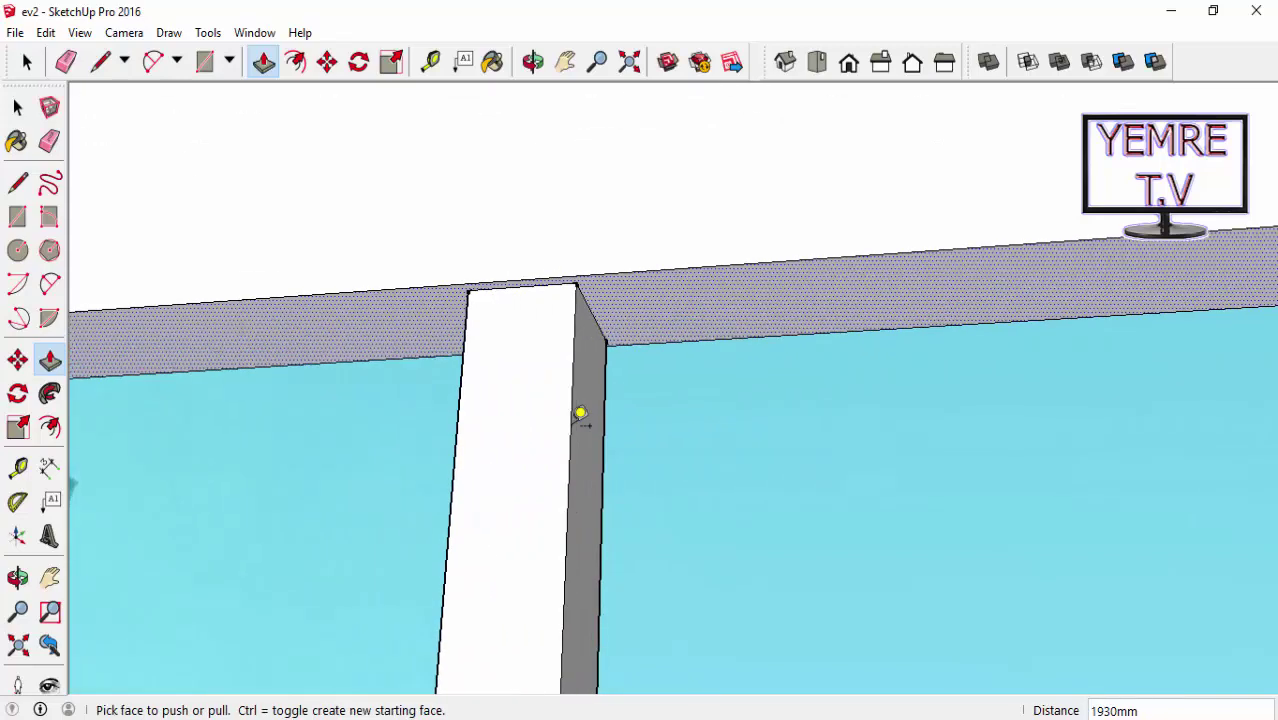
scroll(580, 413, down, 2)
scroll(580, 413, down, 2)
scroll(580, 413, down, 2)
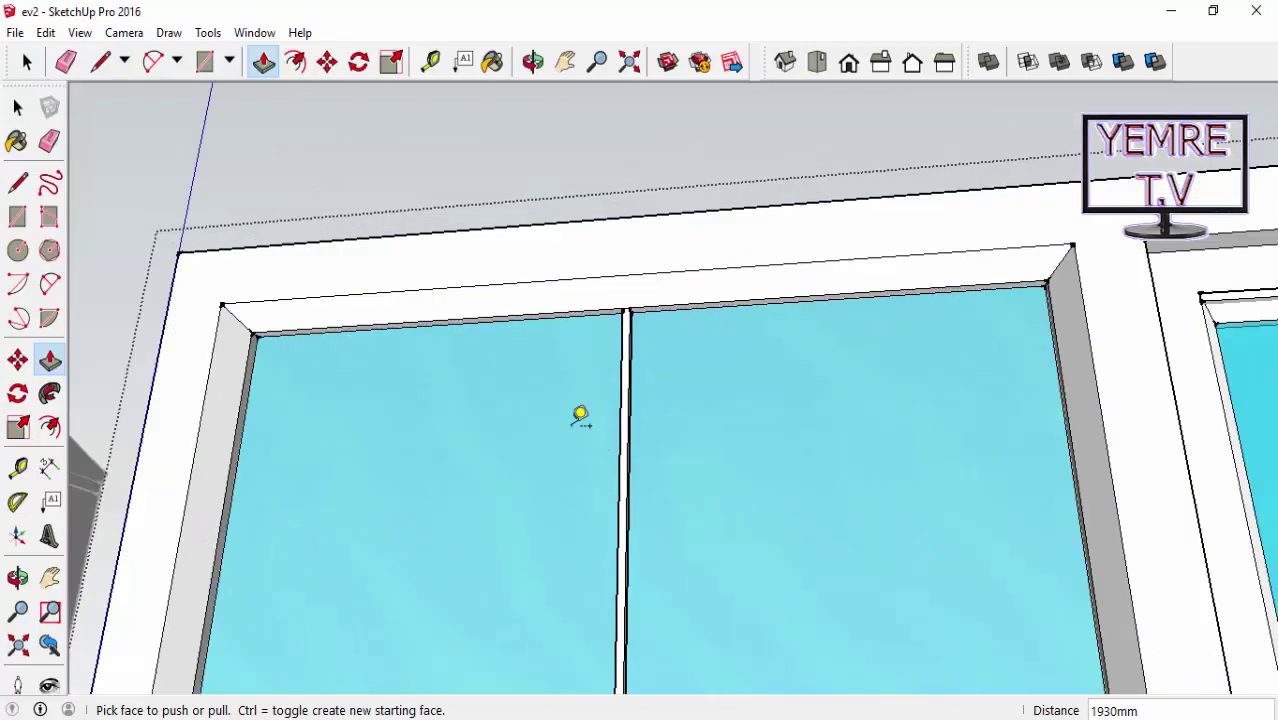
scroll(580, 413, up, 3)
scroll(580, 413, up, 2)
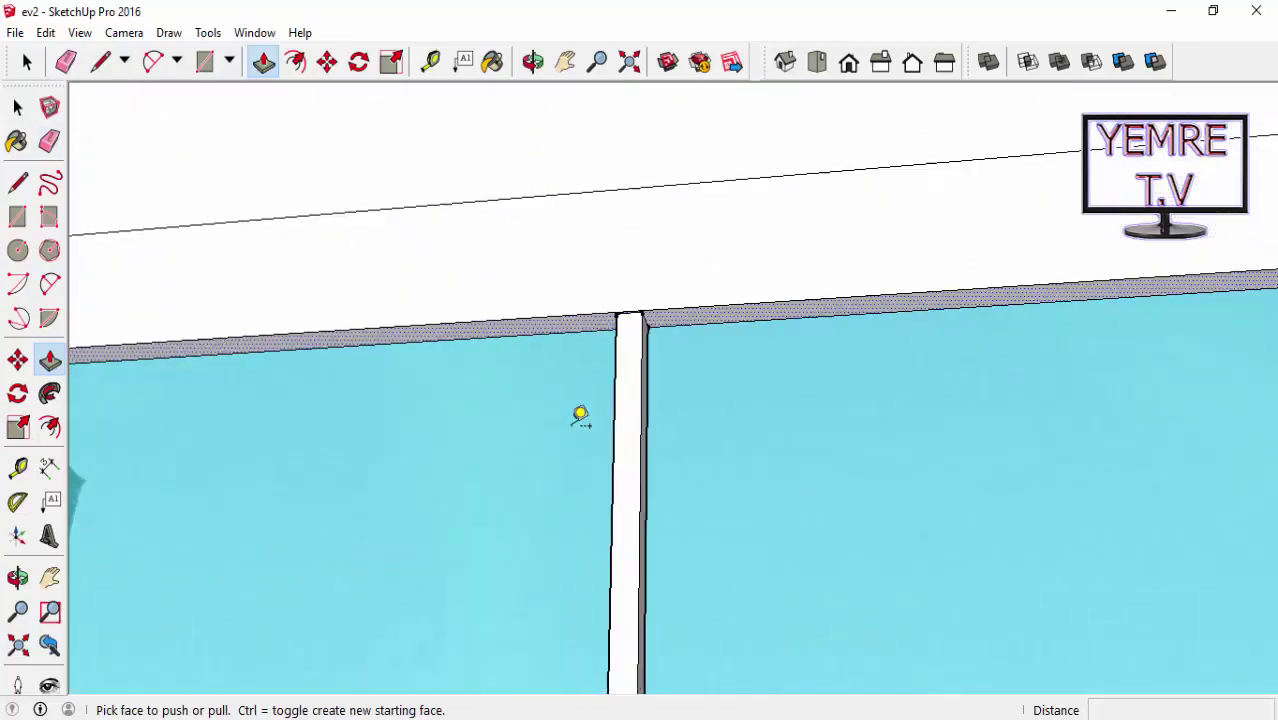
middle_drag(580, 413, 580, 413)
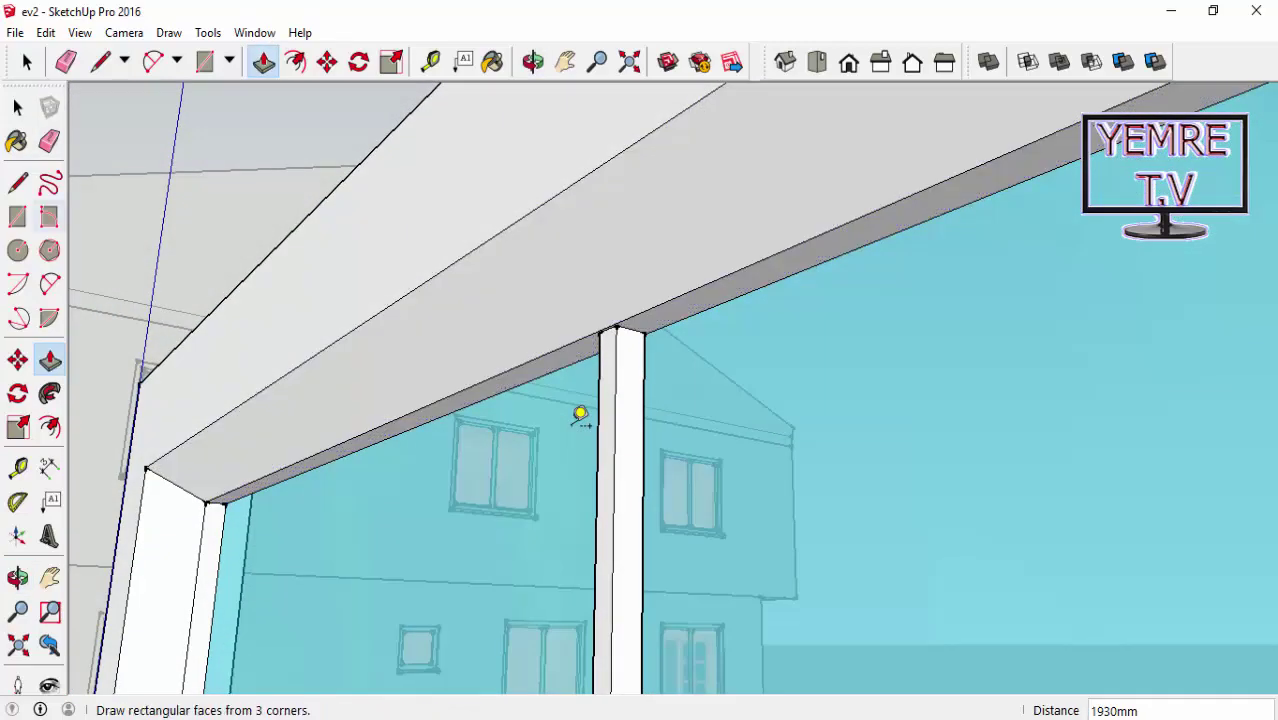
Draw a 10 by 10 rectangle at the top corner of the left pane's divider
key(r)
scroll(580, 413, up, 1)
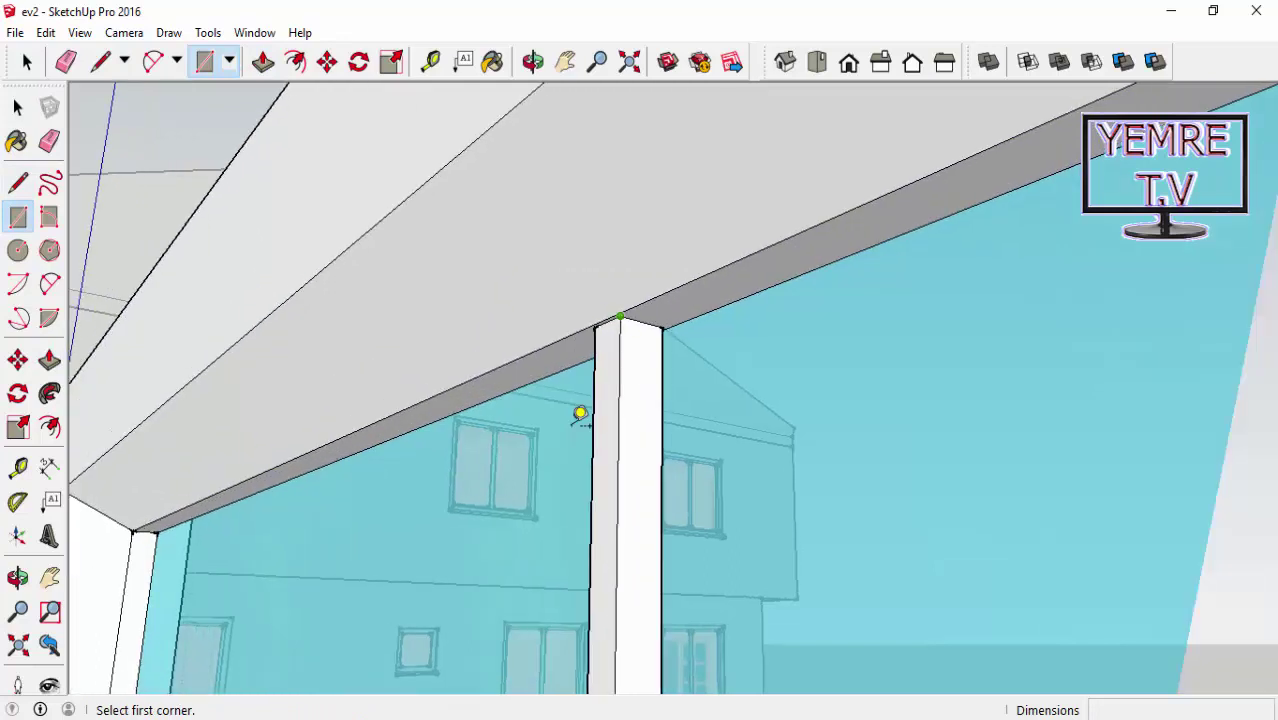
click(580, 413)
text(10;1)
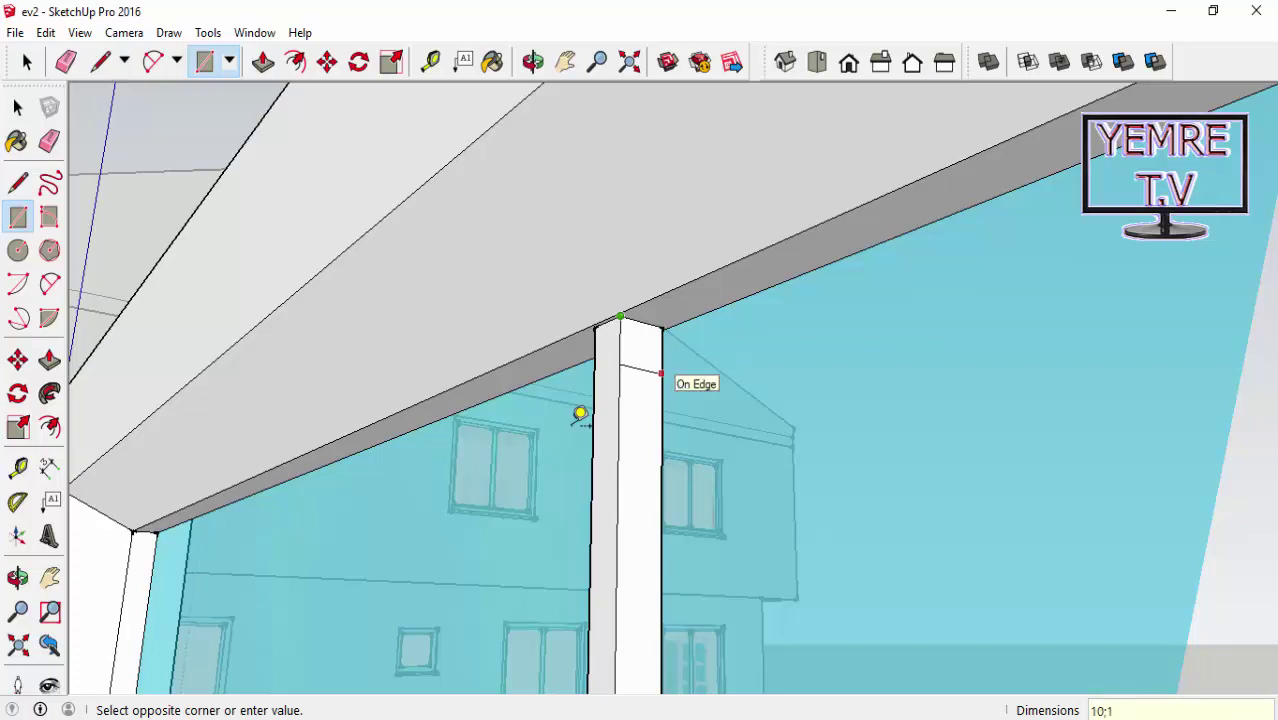
text(0)
key(Return)
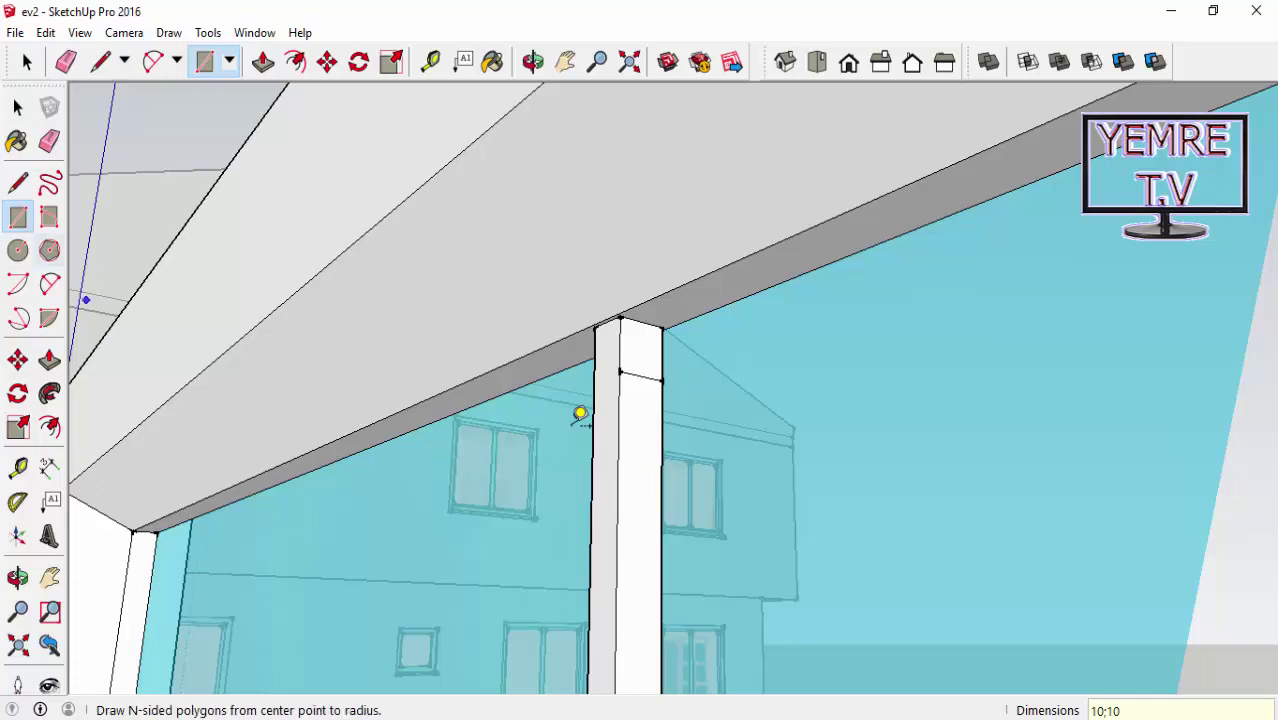
Turn the small 10 by 10 square into a group and clear the selection
key(space)
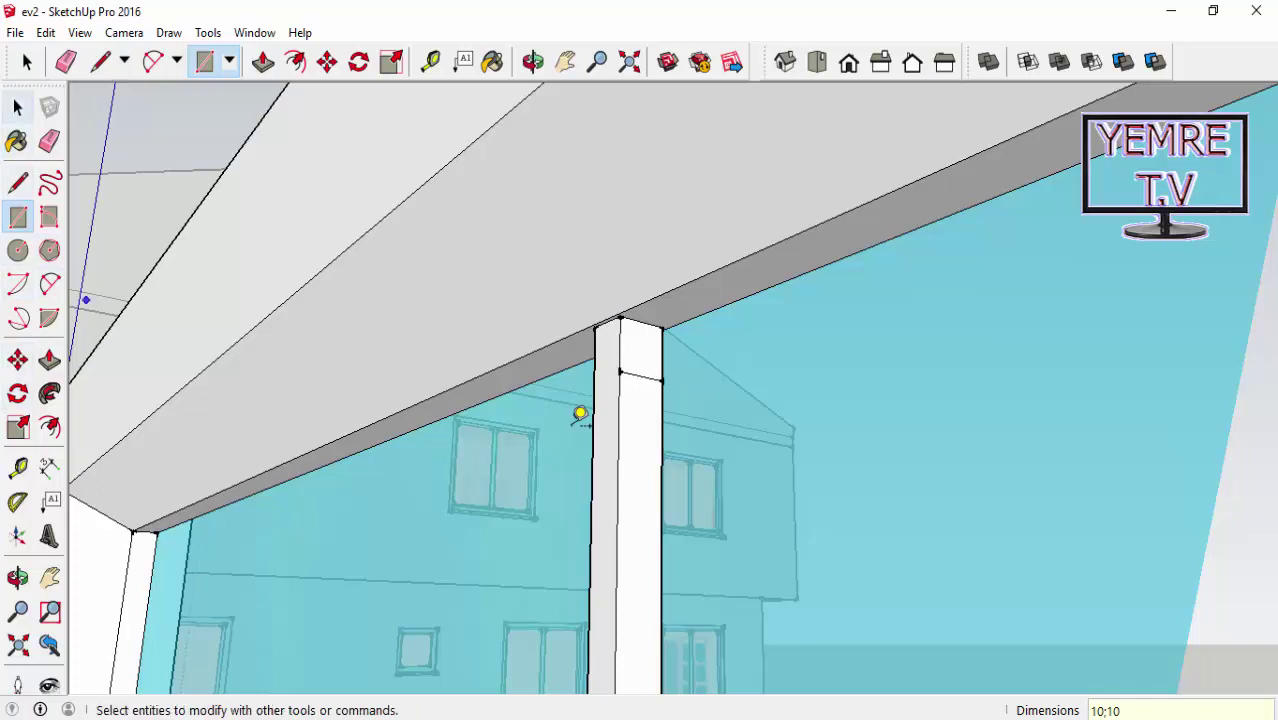
click(638, 345)
right_click(632, 344)
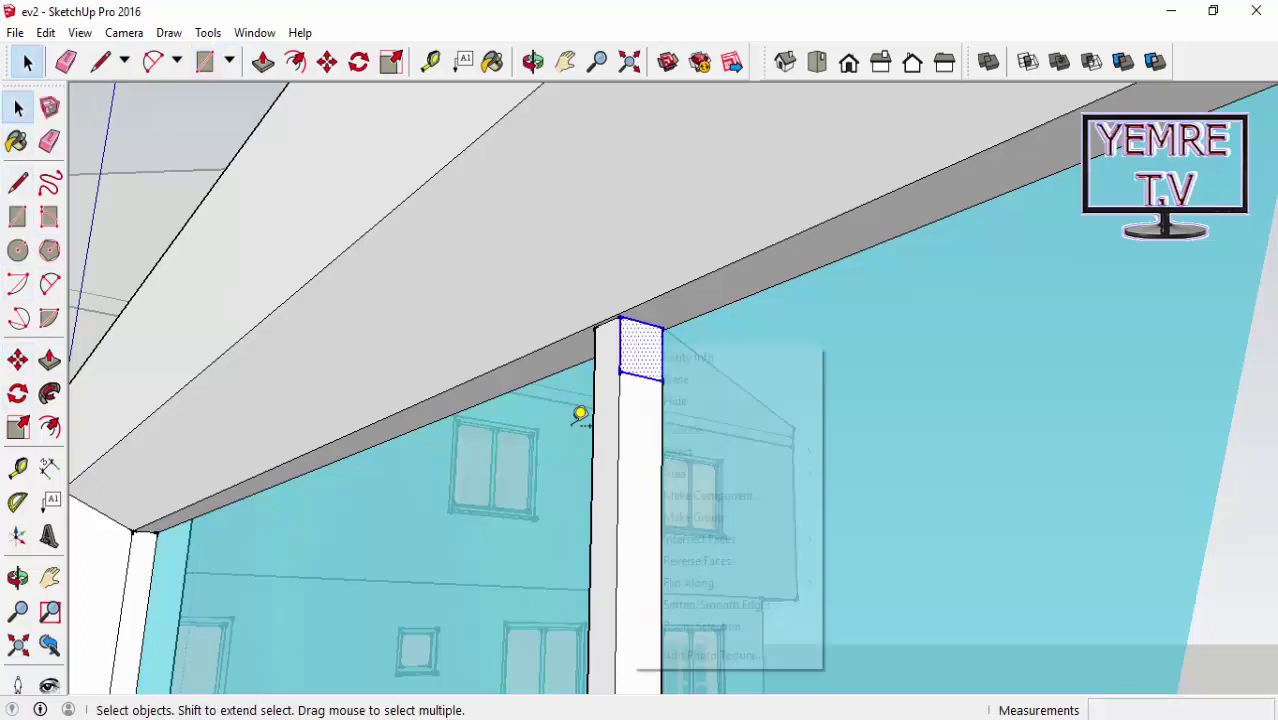
click(693, 517)
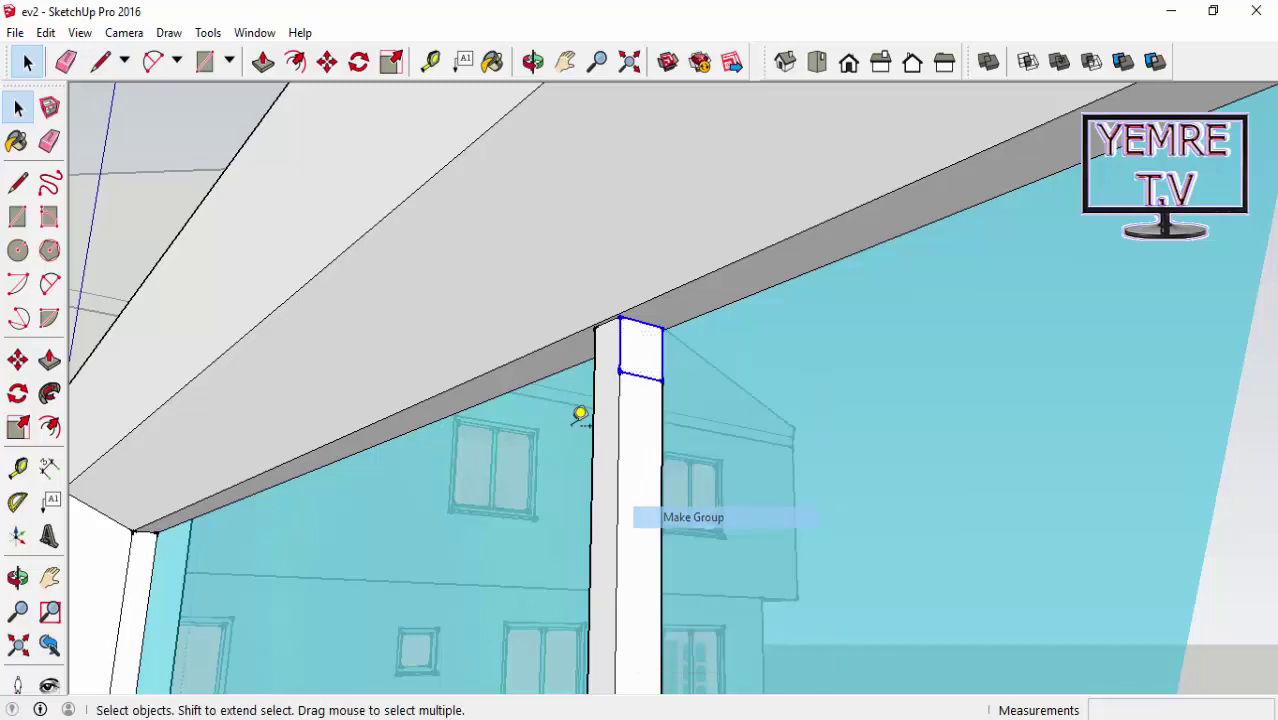
right_click(640, 356)
click(717, 500)
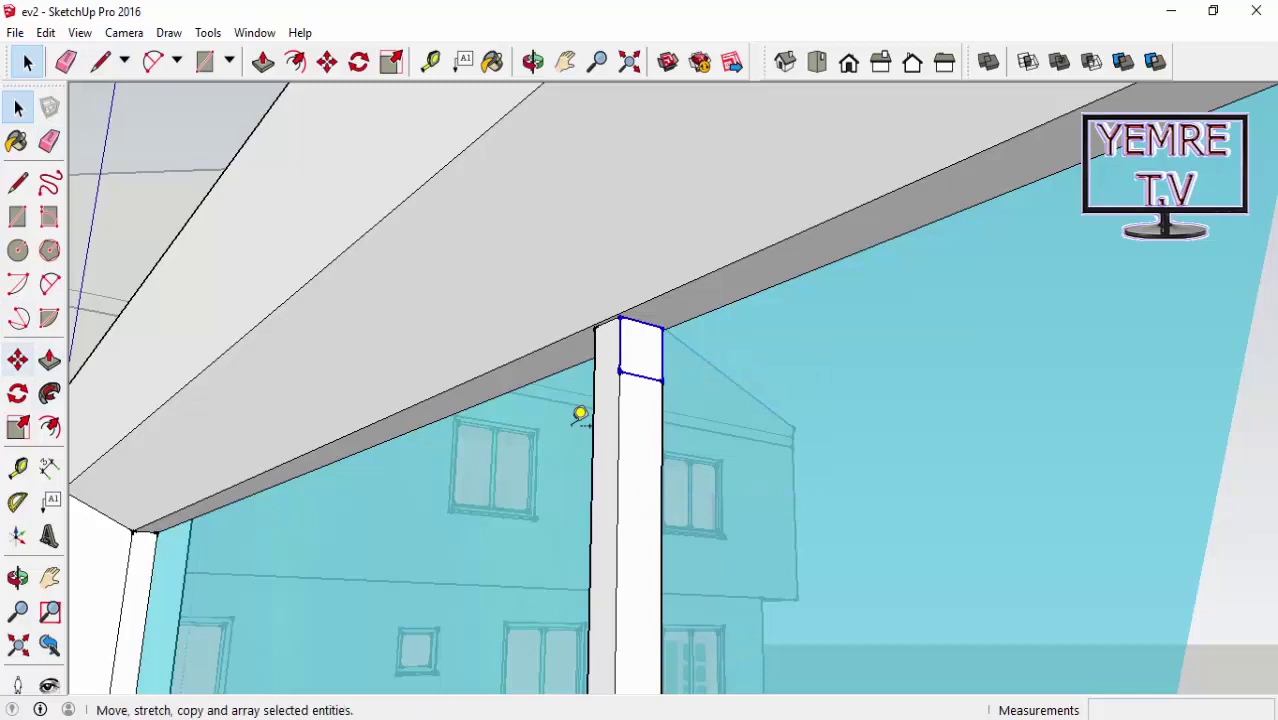
Copy the 10 by 10 group 1920 mm down to the divider's base, arrayed /5
click(17, 360)
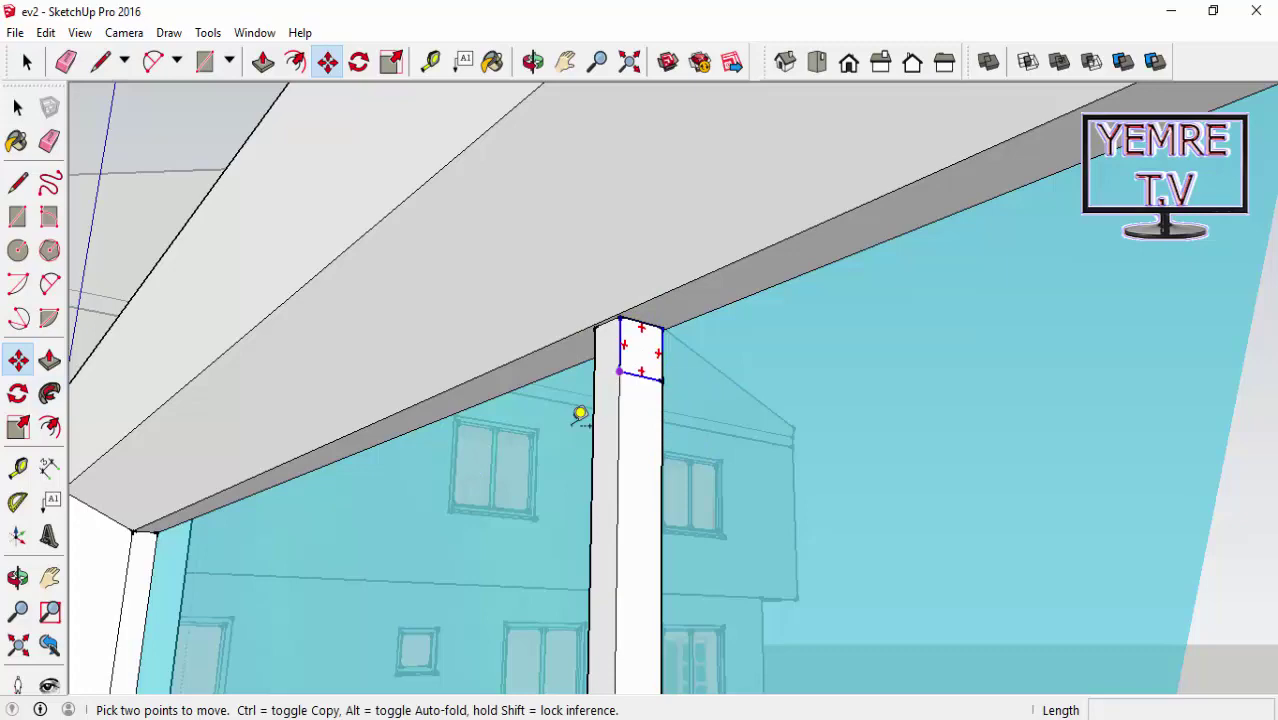
ctrl+click(620, 372)
scroll(580, 413, down, 2)
scroll(580, 413, down, 1)
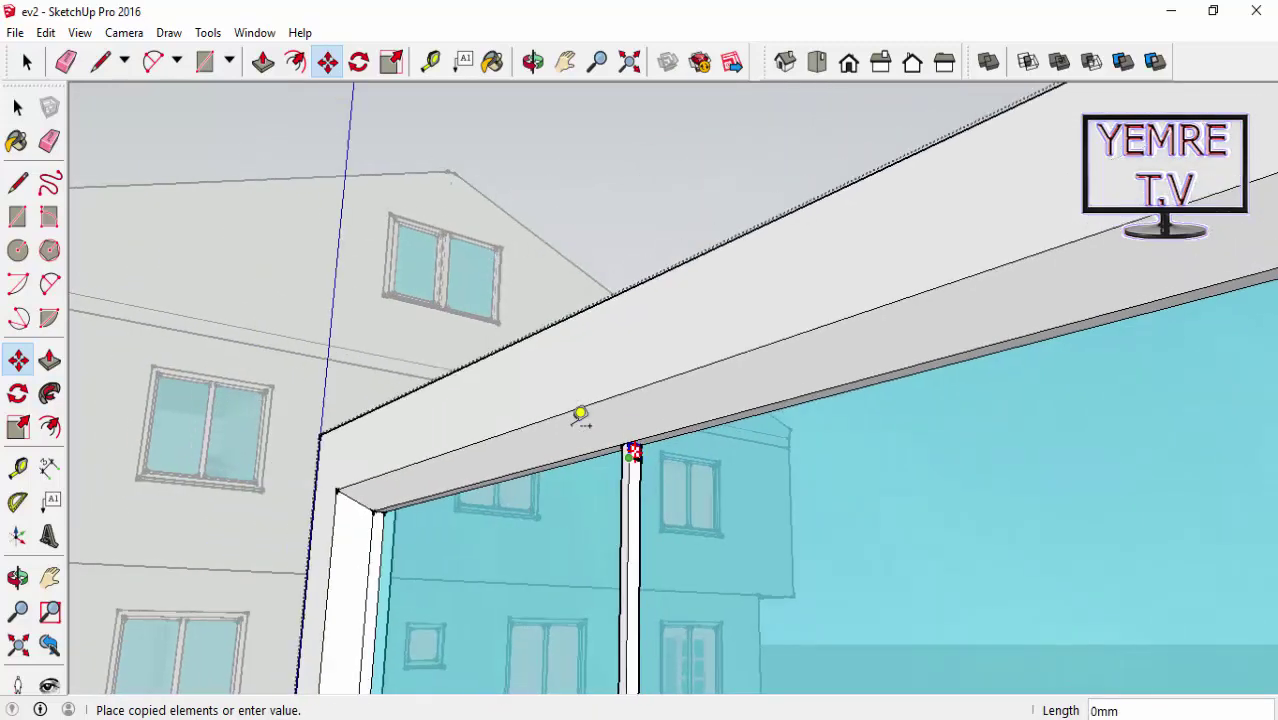
scroll(580, 413, down, 2)
scroll(580, 413, down, 2)
scroll(580, 413, down, 1)
scroll(580, 413, down, 2)
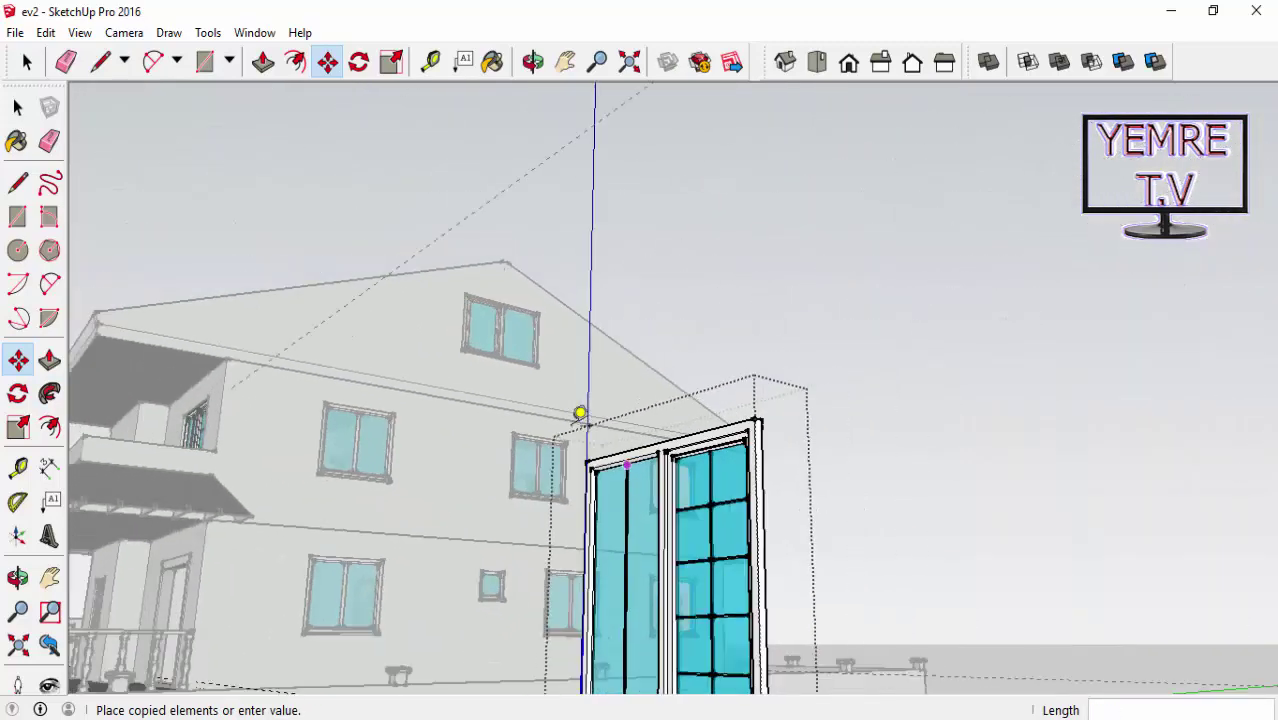
scroll(580, 413, down, 1)
scroll(580, 413, up, 2)
scroll(580, 413, up, 1)
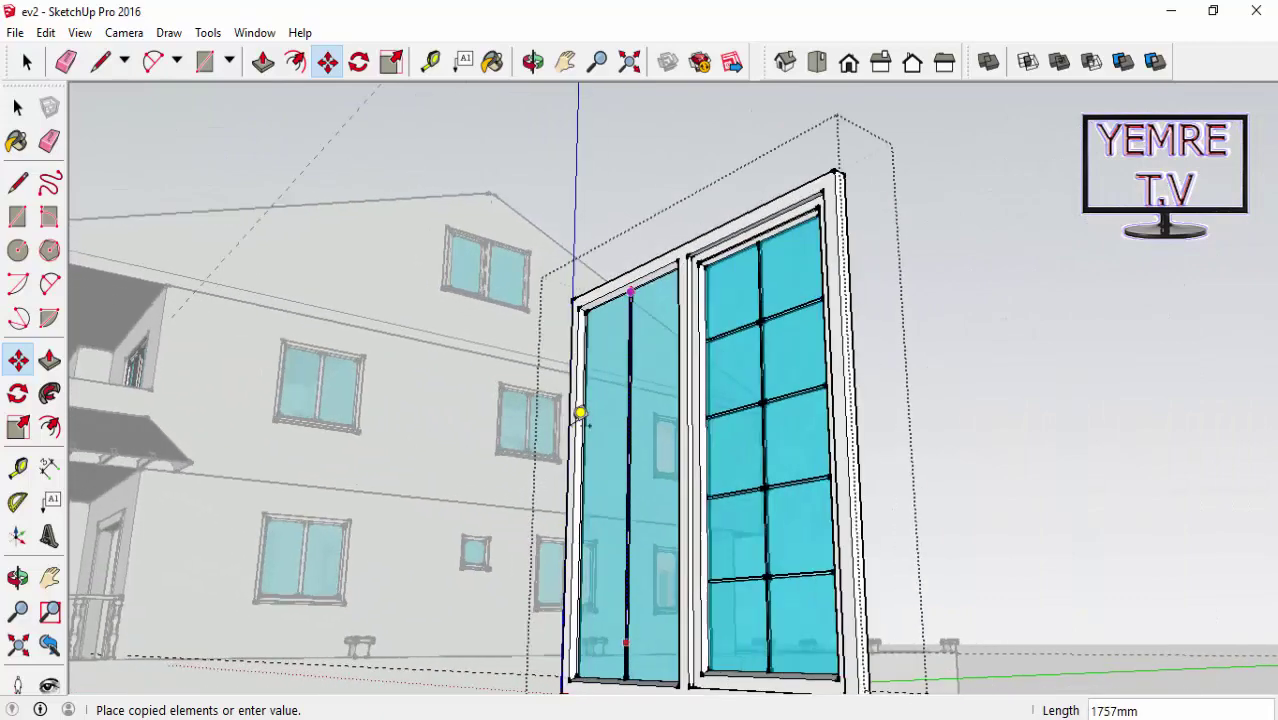
middle_drag(580, 413, 580, 413)
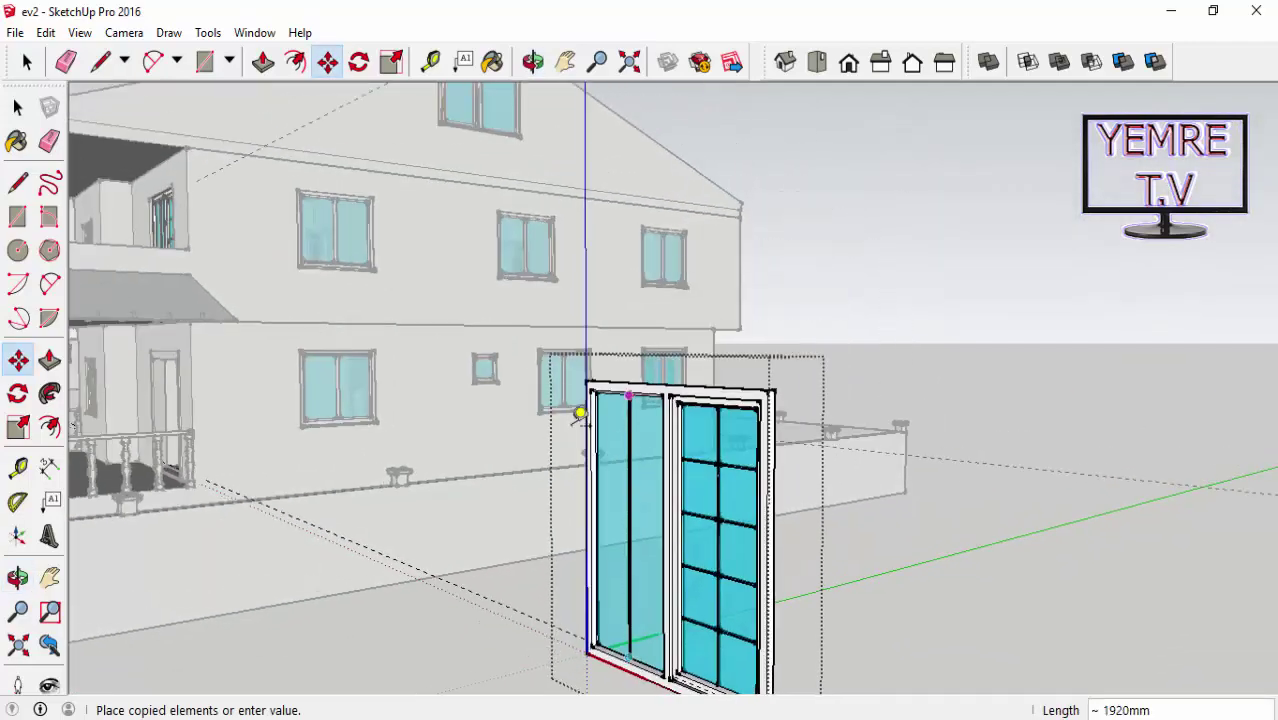
scroll(580, 413, down, 2)
scroll(580, 413, up, 1)
scroll(580, 413, up, 1)
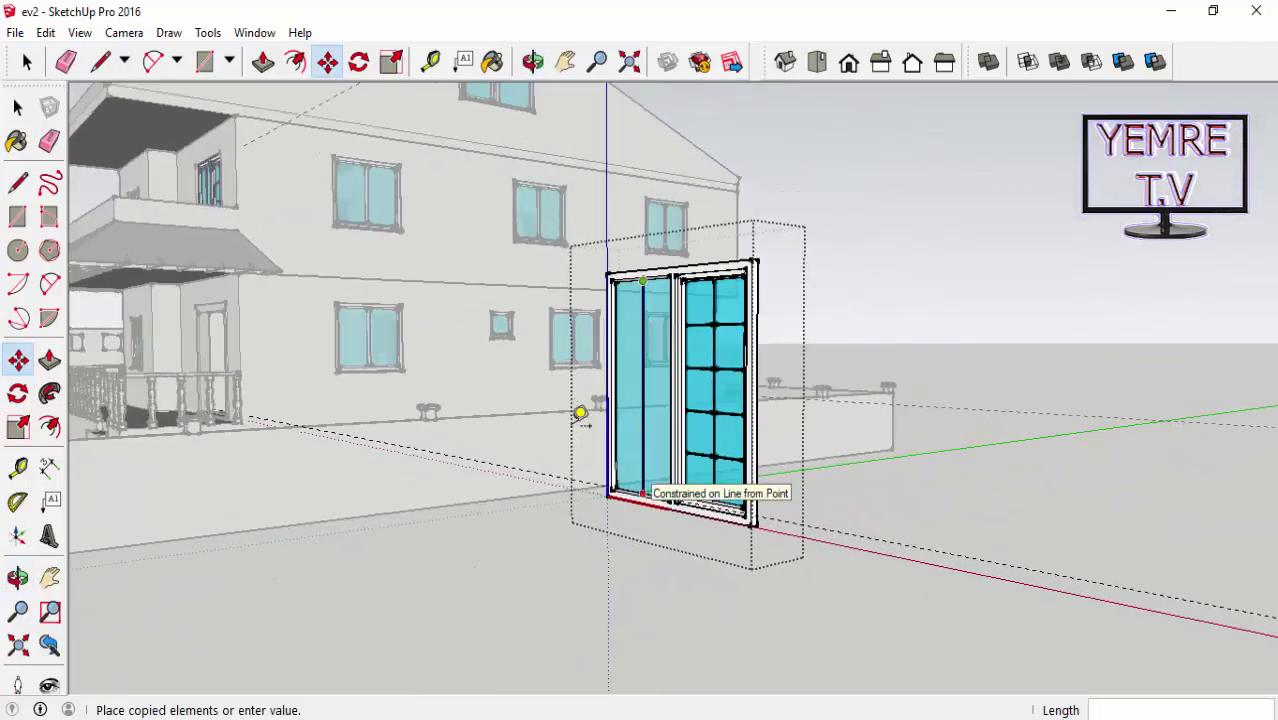
scroll(580, 413, up, 2)
scroll(580, 413, up, 1)
scroll(580, 413, up, 1)
scroll(580, 413, up, 1)
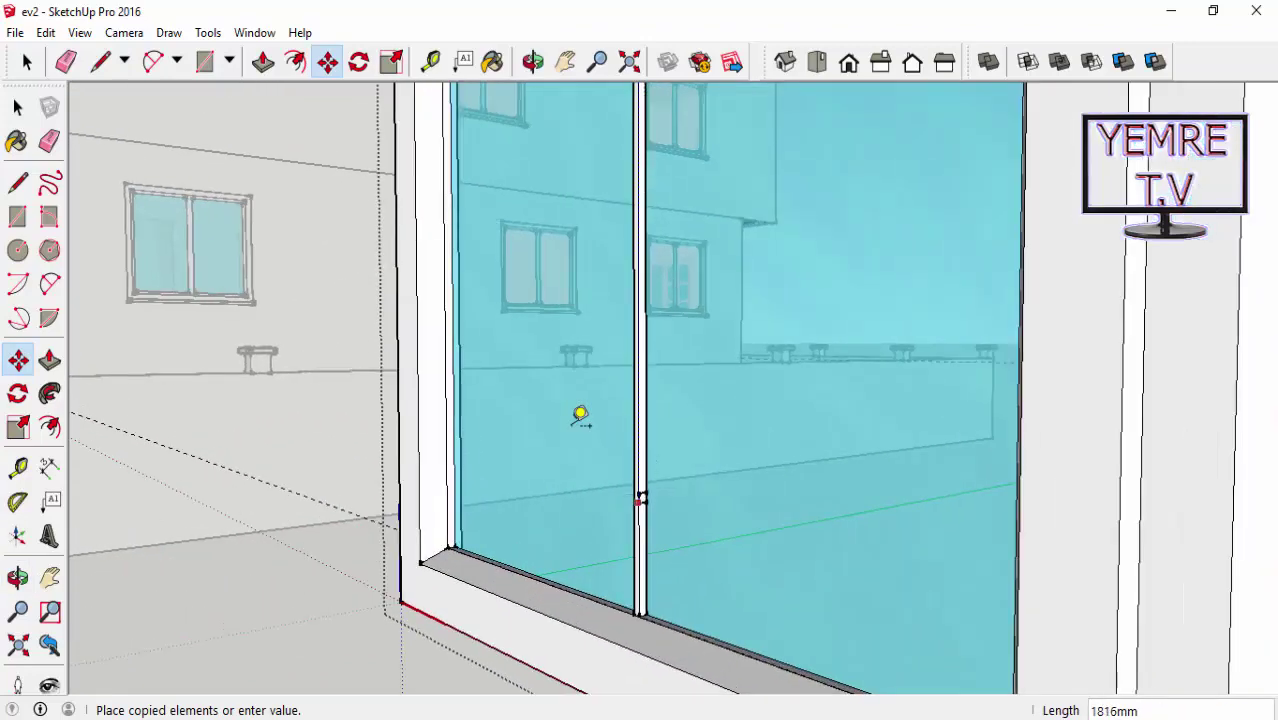
scroll(580, 413, up, 2)
scroll(580, 413, up, 1)
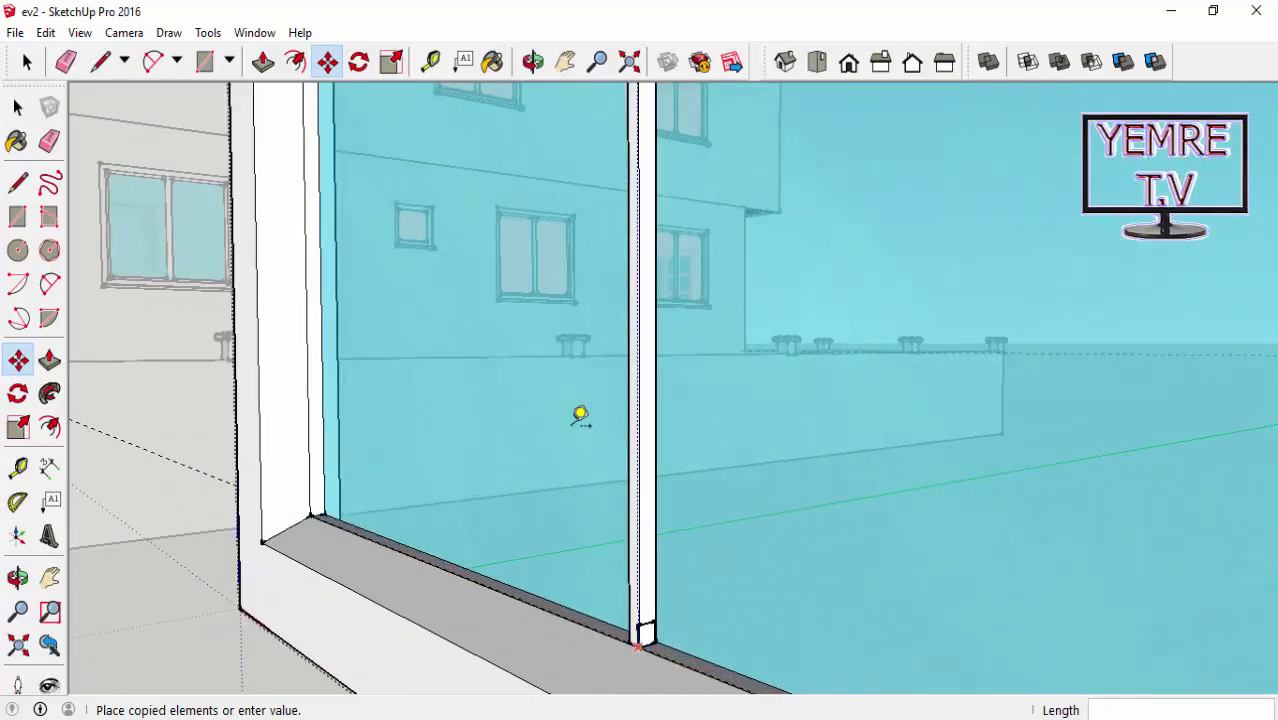
scroll(580, 413, up, 1)
scroll(580, 413, up, 1)
scroll(580, 413, up, 1)
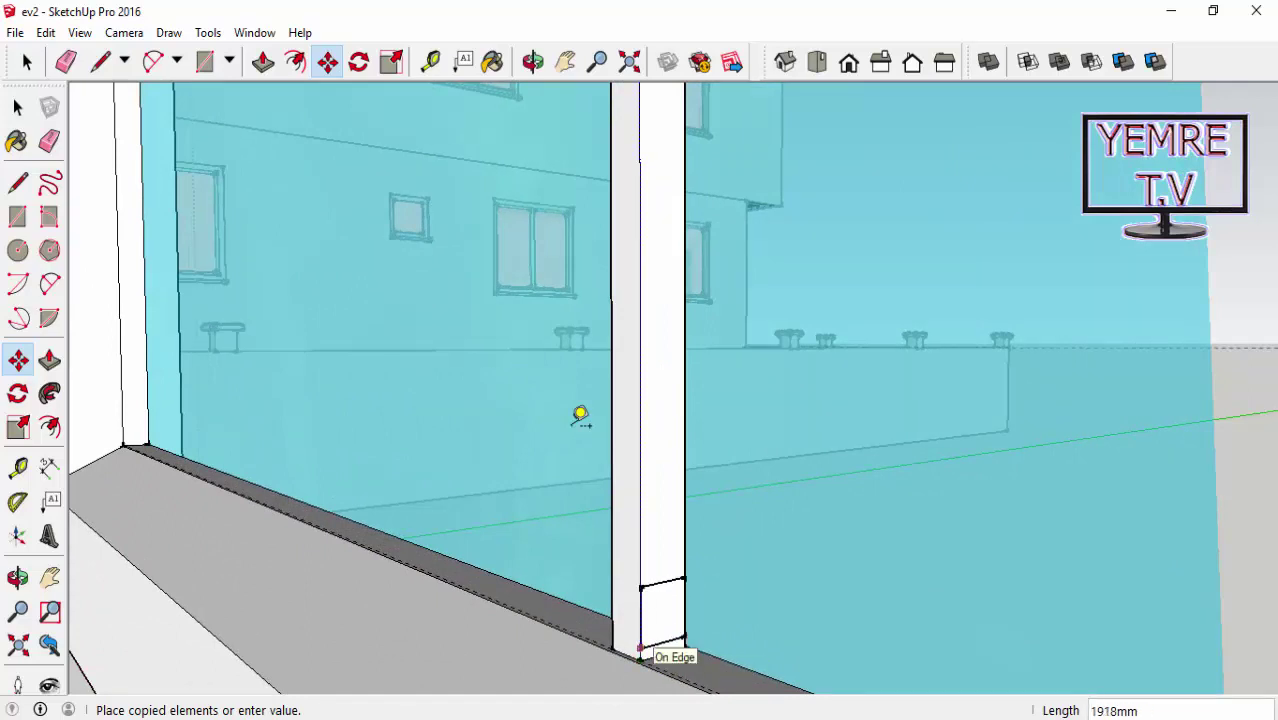
text(/5)
key(Return)
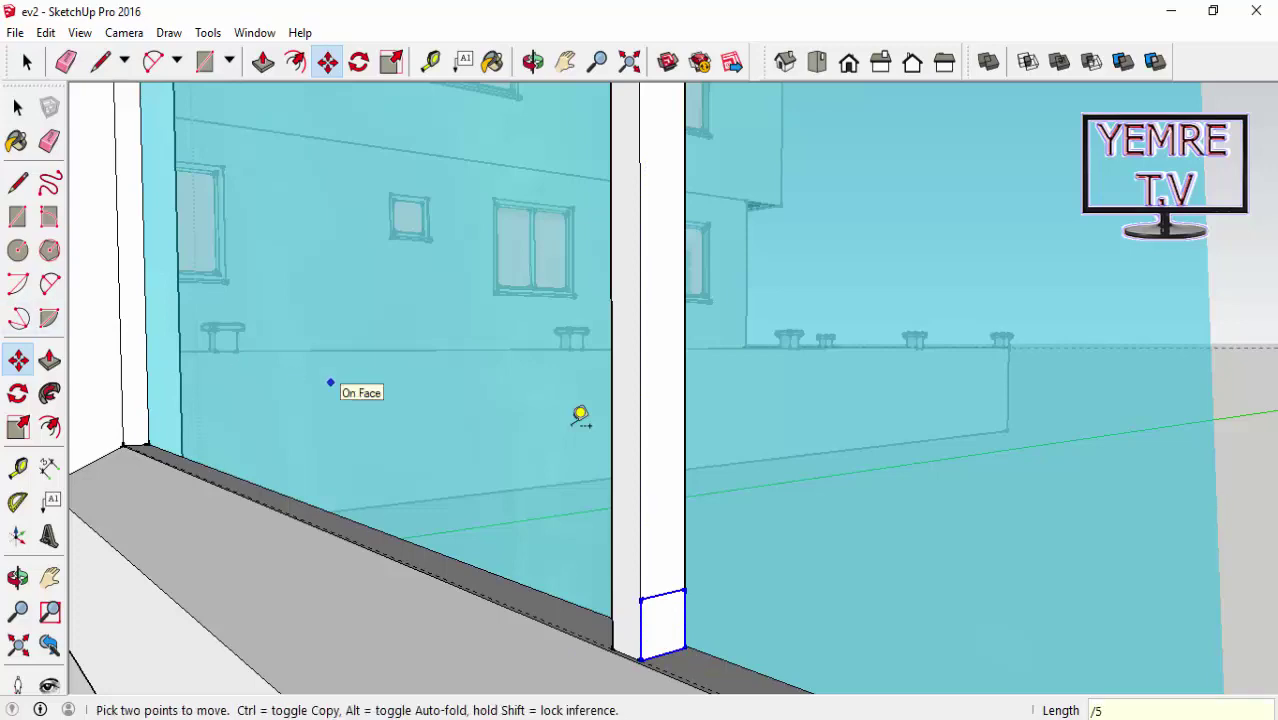
scroll(580, 418, down, 2)
scroll(580, 418, down, 2)
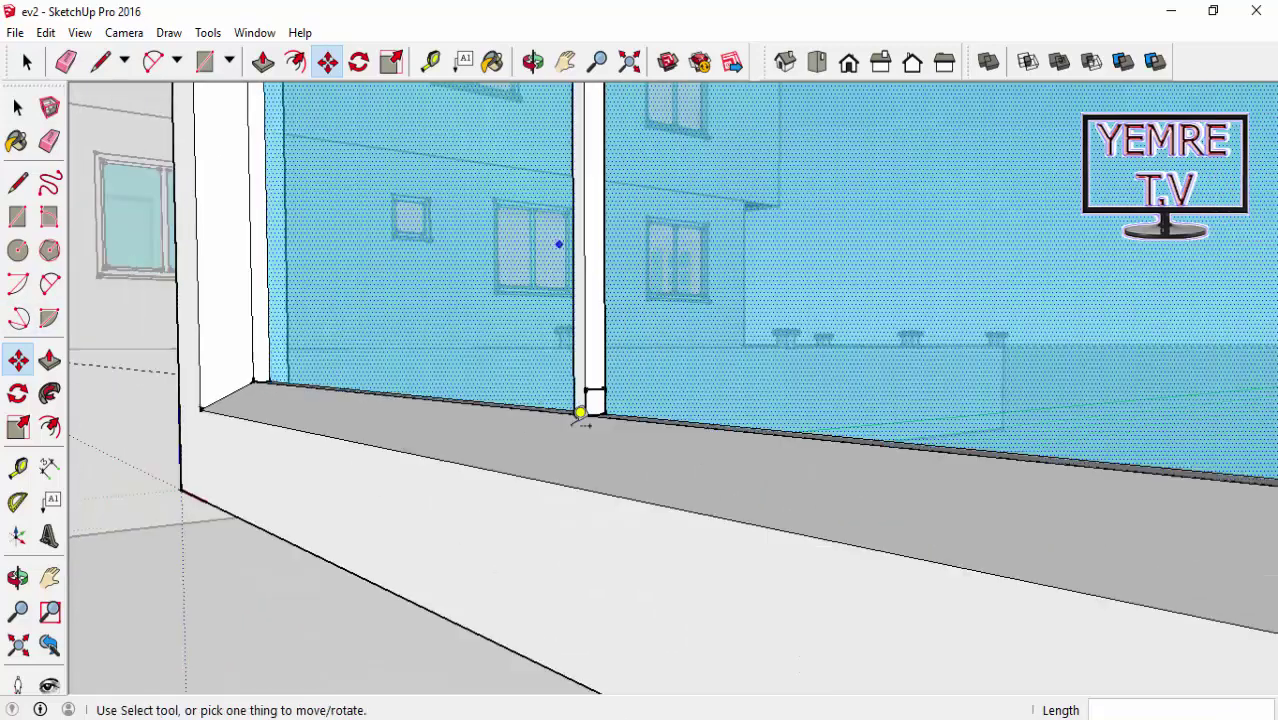
scroll(580, 418, down, 1)
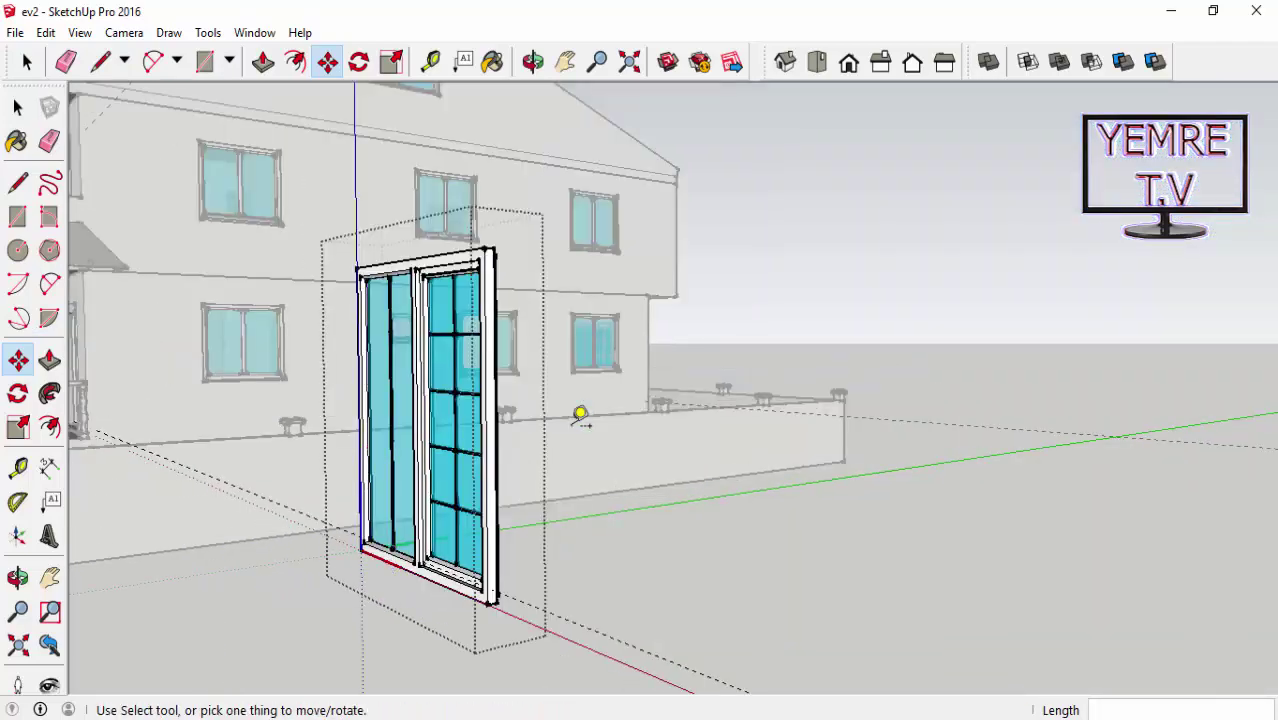
Zoom in on the left pane's glazing bar and pick part of the window frame
scroll(580, 416, up, 2)
scroll(580, 416, up, 1)
scroll(580, 416, up, 1)
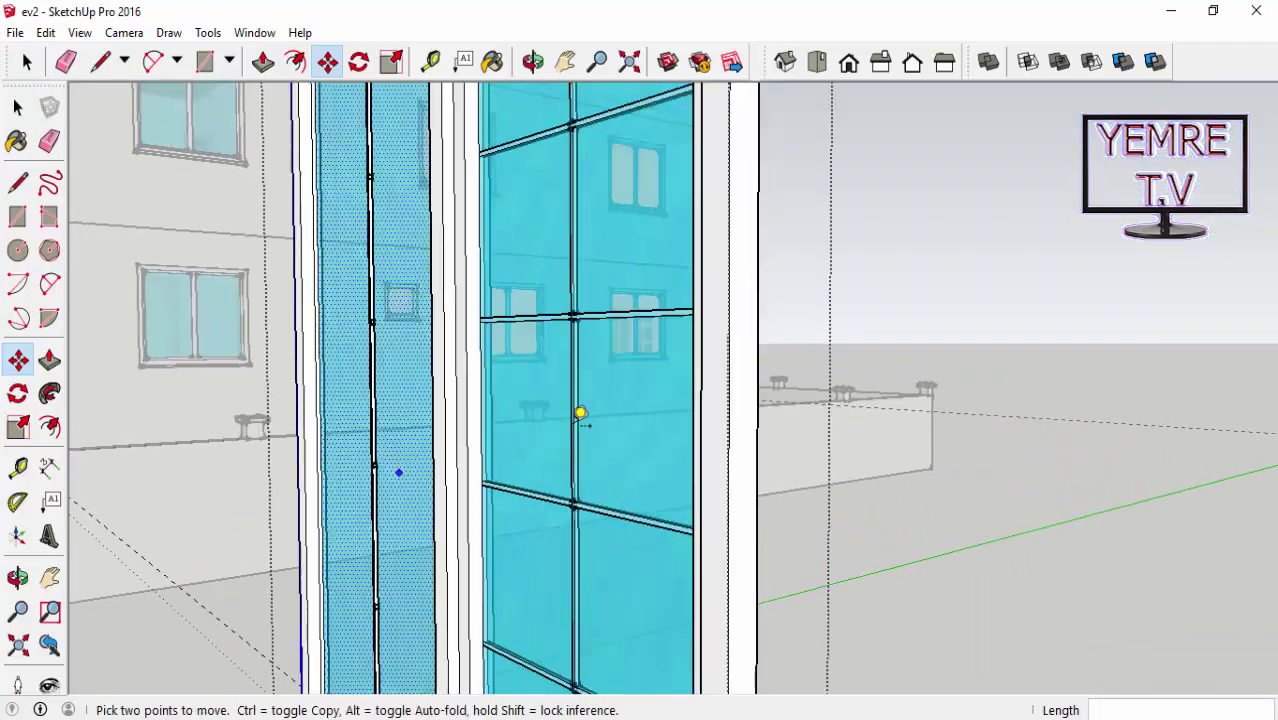
scroll(580, 418, up, 2)
scroll(580, 418, up, 1)
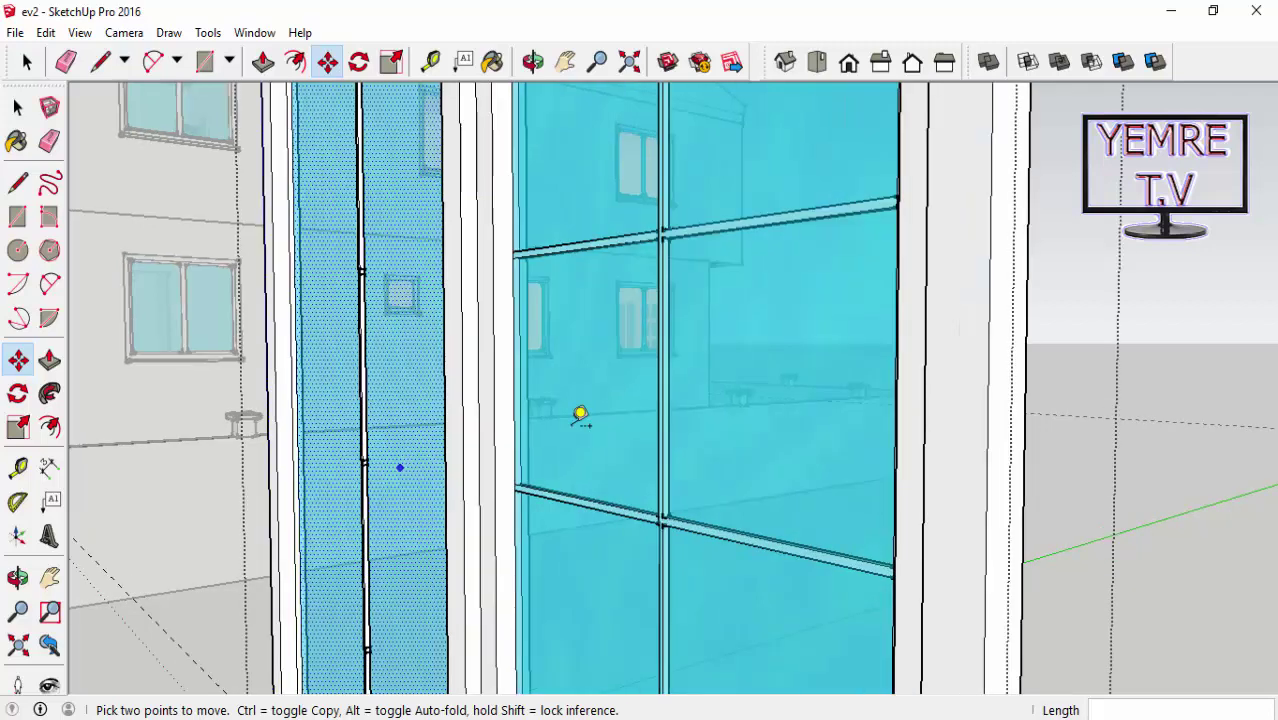
shift+middle_drag(580, 416, 580, 416)
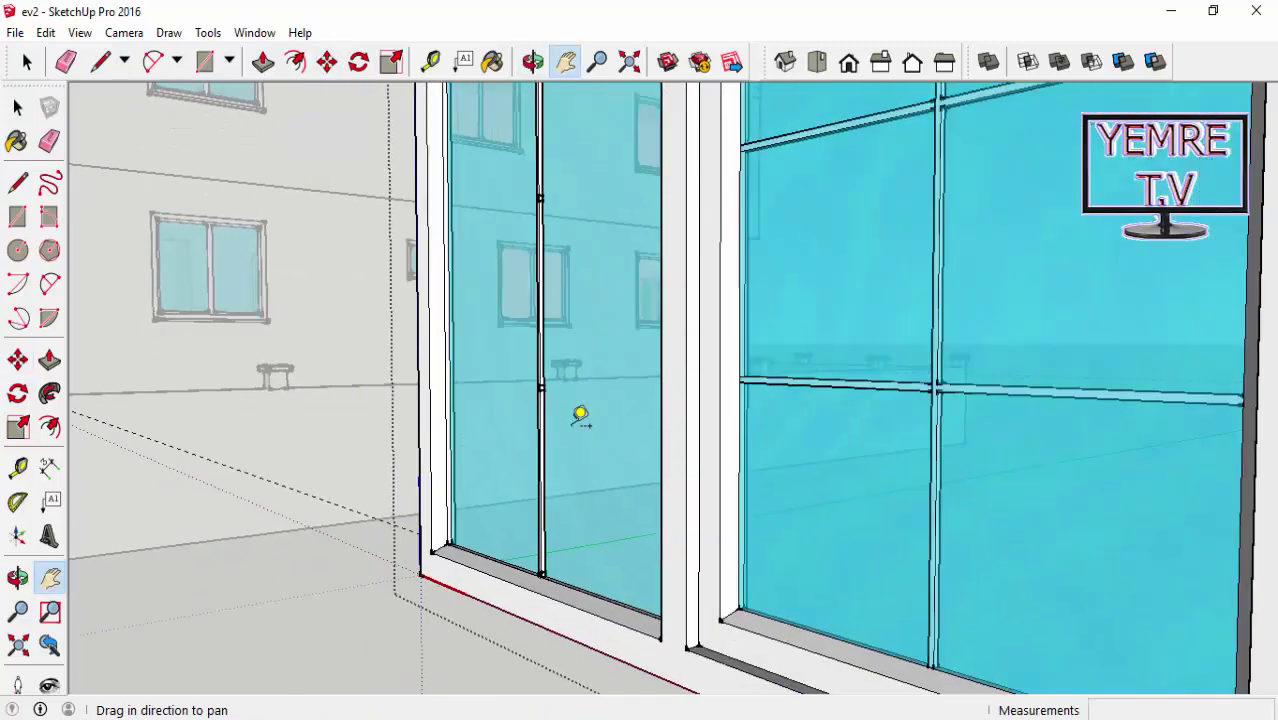
scroll(580, 416, up, 1)
scroll(580, 416, up, 1)
scroll(580, 416, up, 1)
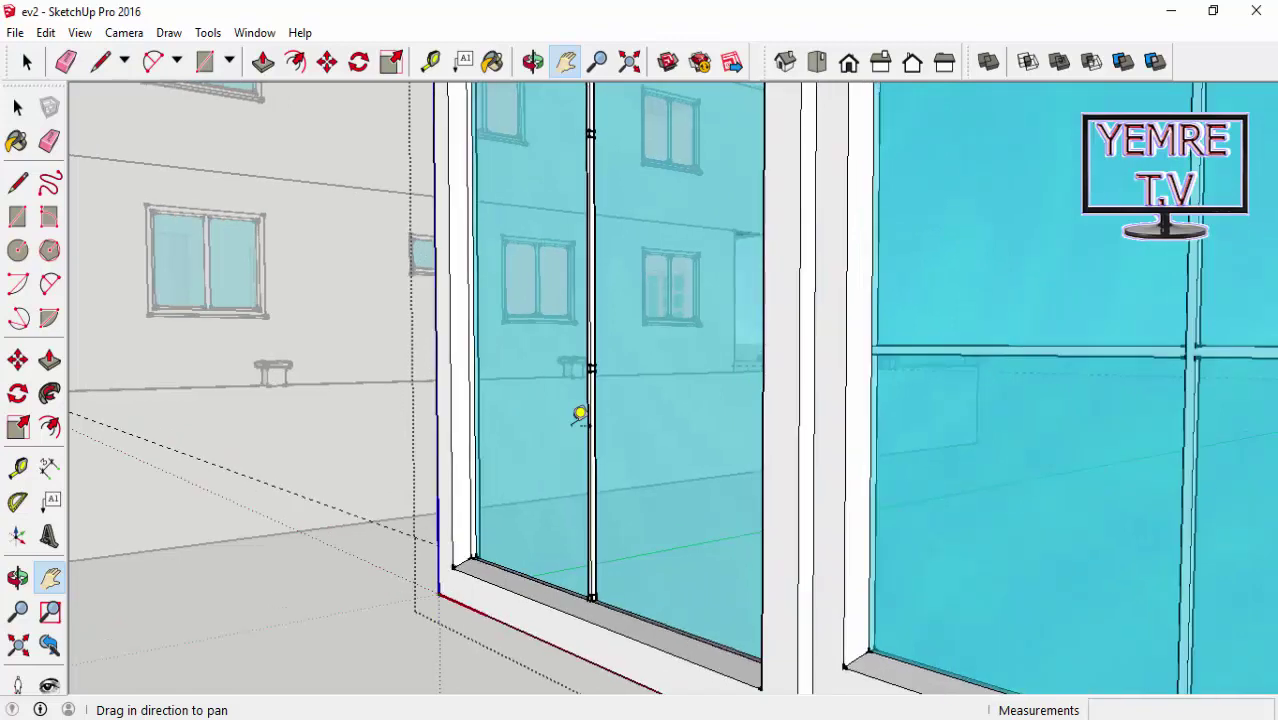
scroll(580, 415, up, 1)
scroll(580, 415, up, 1)
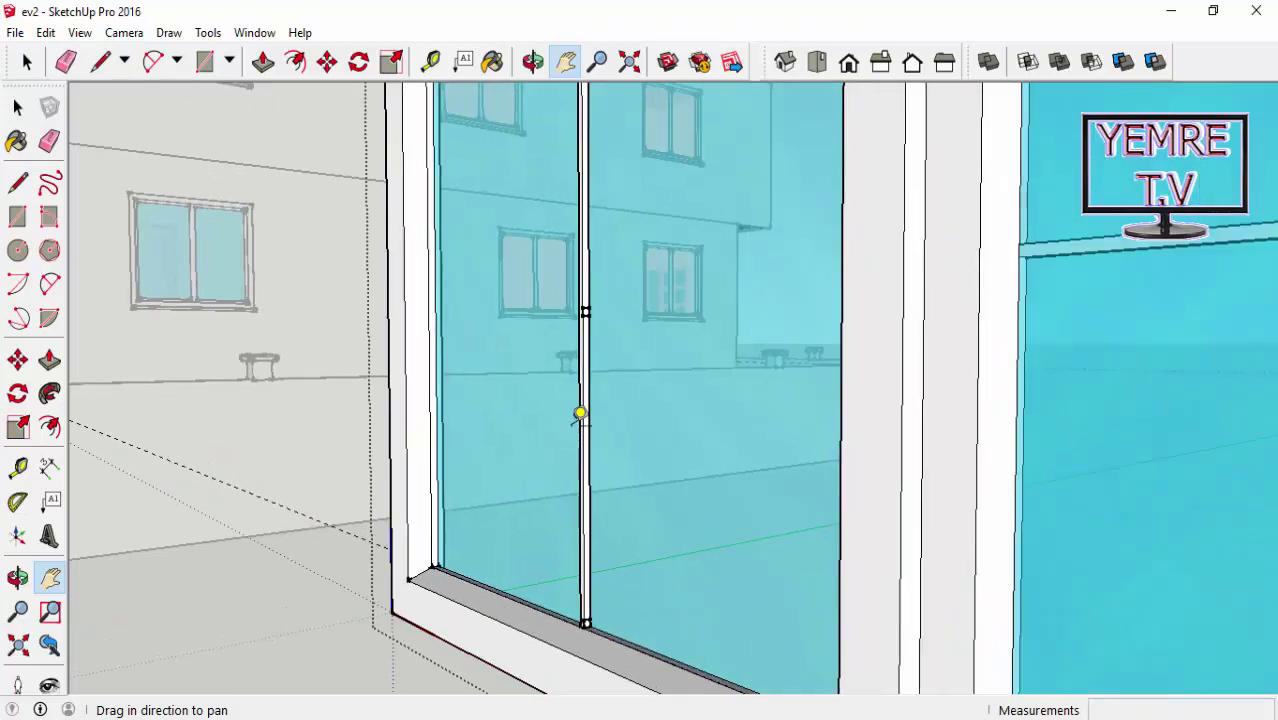
scroll(580, 415, up, 1)
scroll(580, 415, up, 1)
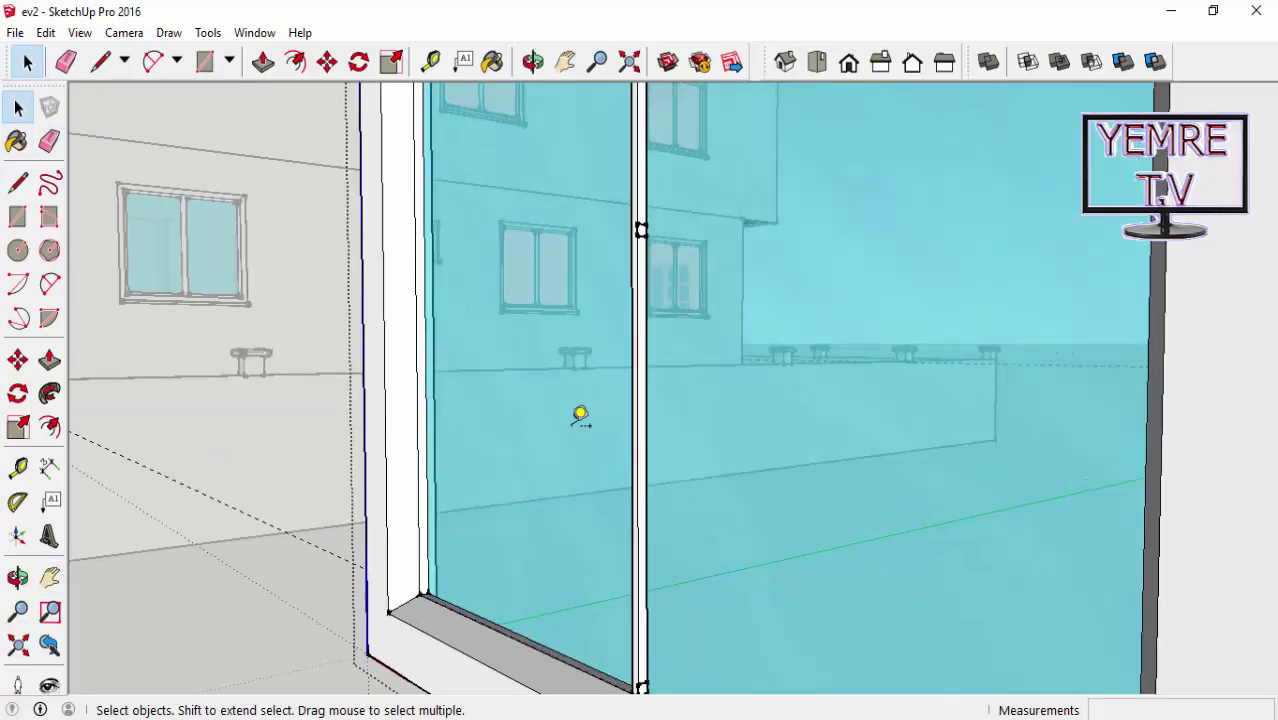
click(580, 415)
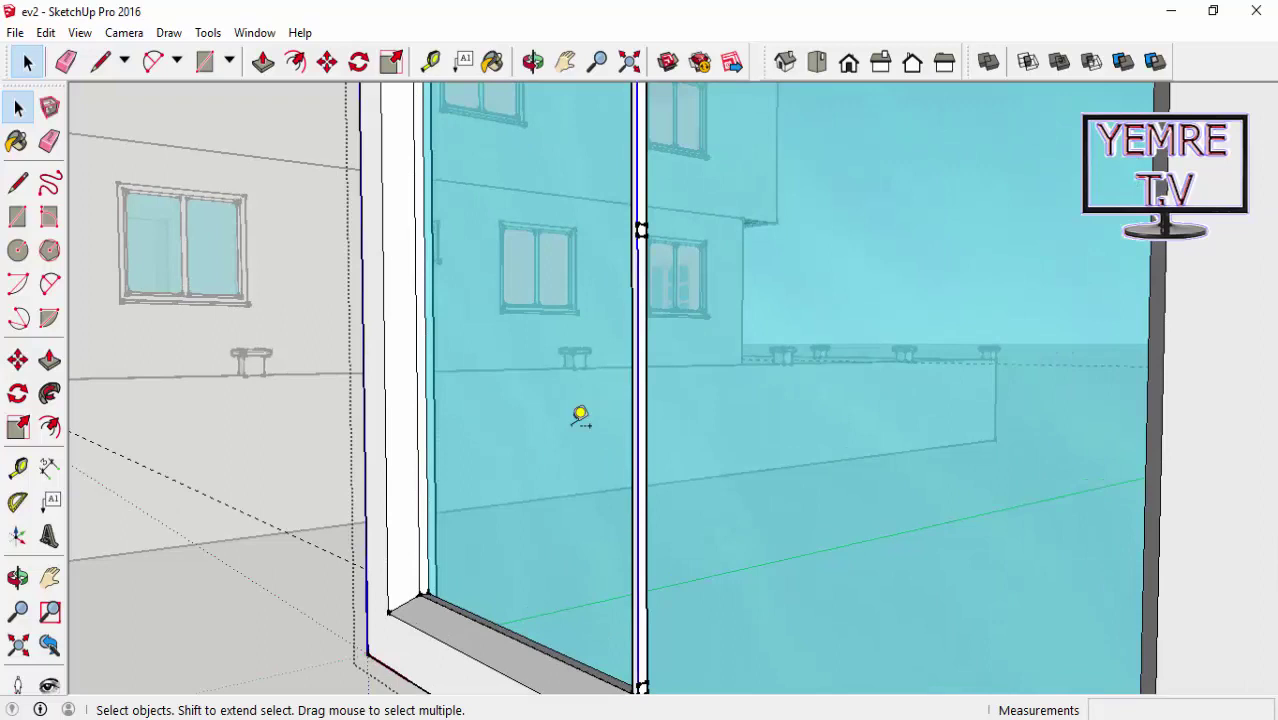
scroll(580, 415, up, 2)
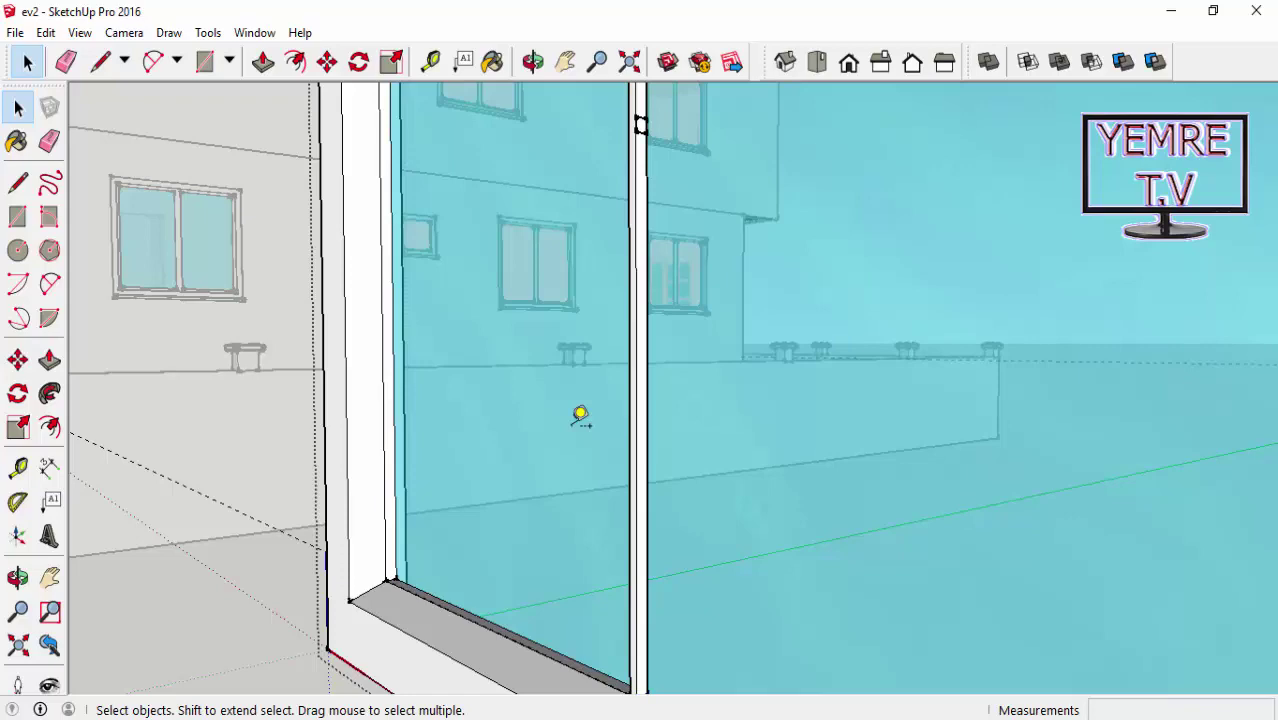
scroll(580, 415, down, 1)
scroll(580, 415, down, 1)
scroll(580, 415, down, 1)
scroll(580, 415, down, 1)
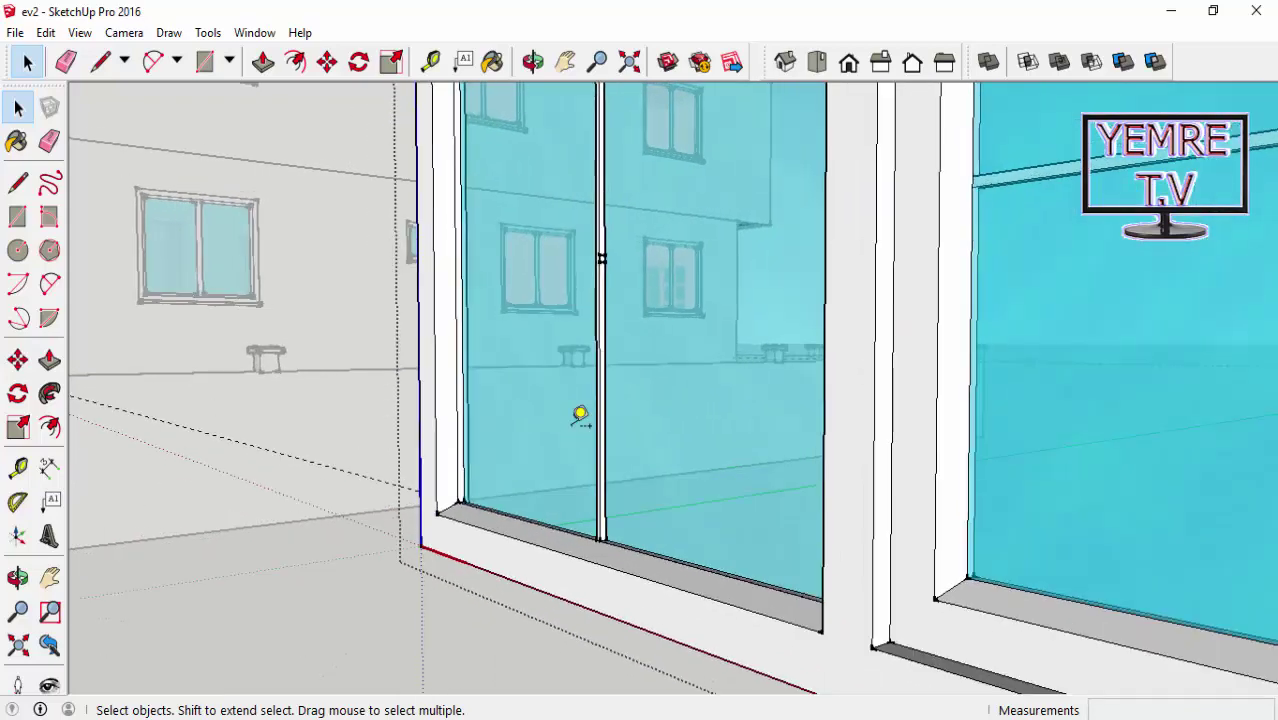
Pan up to bring the bar's top end at the frame into close view
key(h)
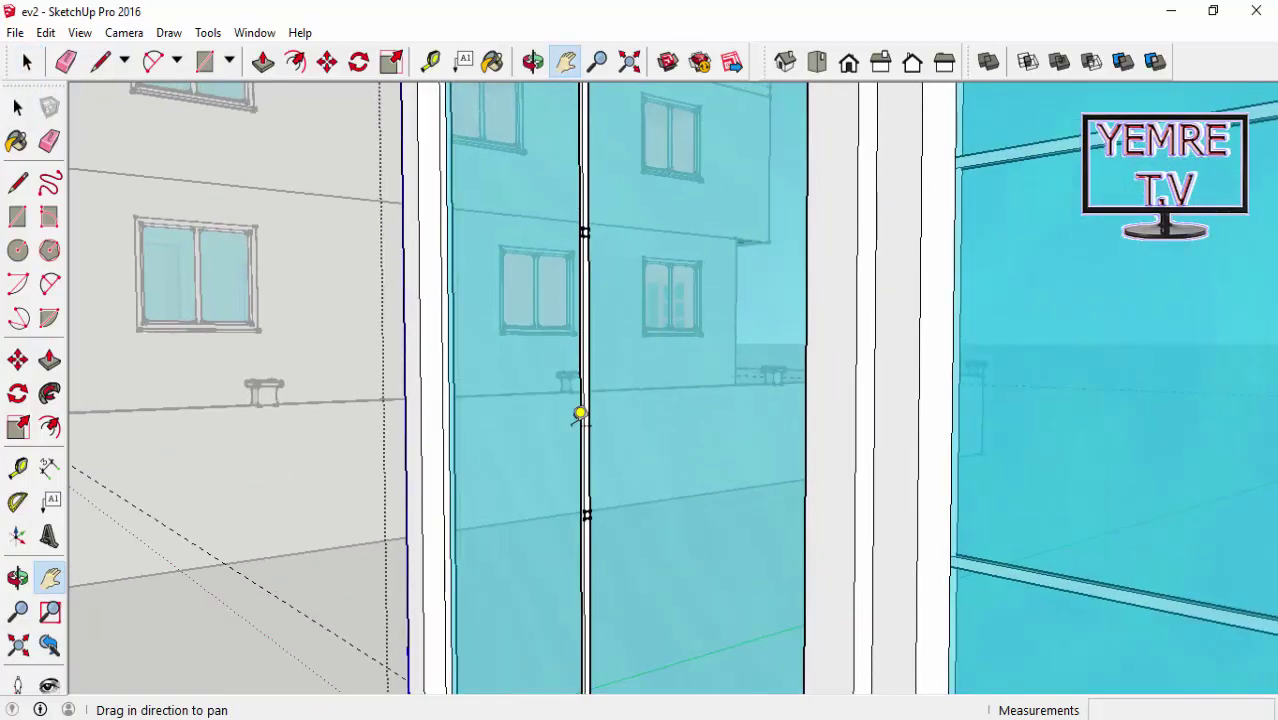
key(Up)
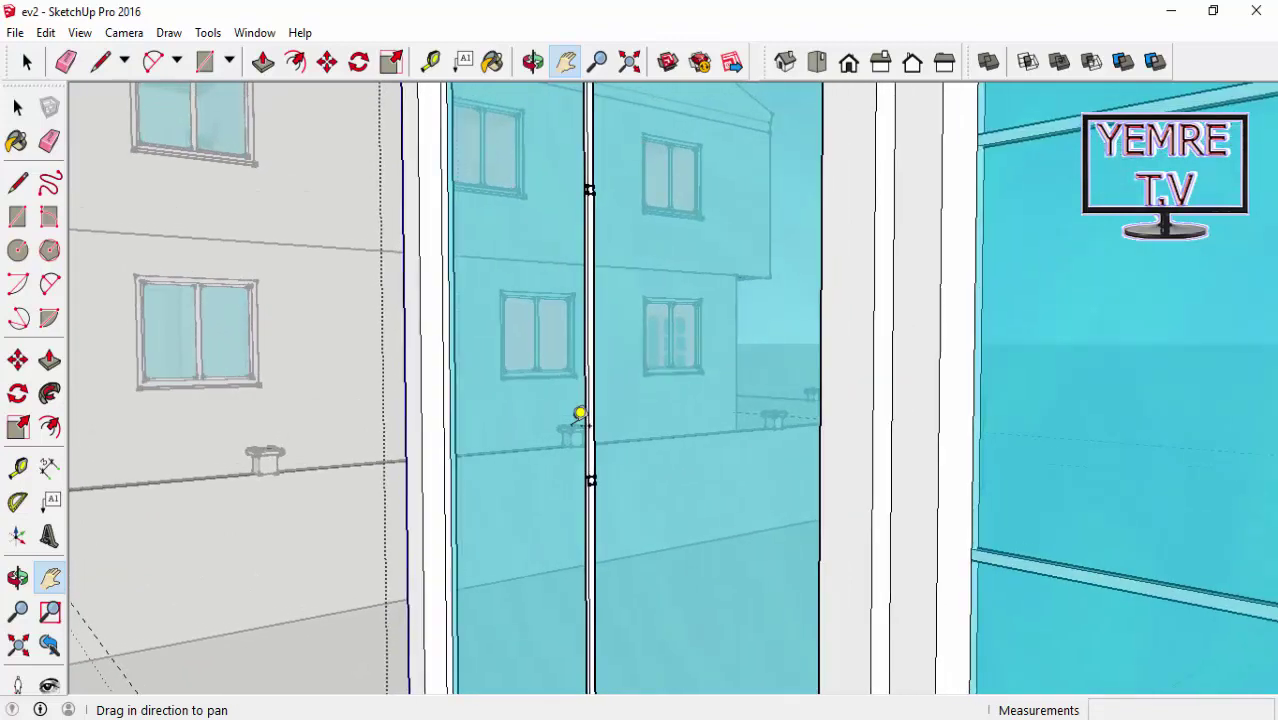
key(Up)
key(Up)
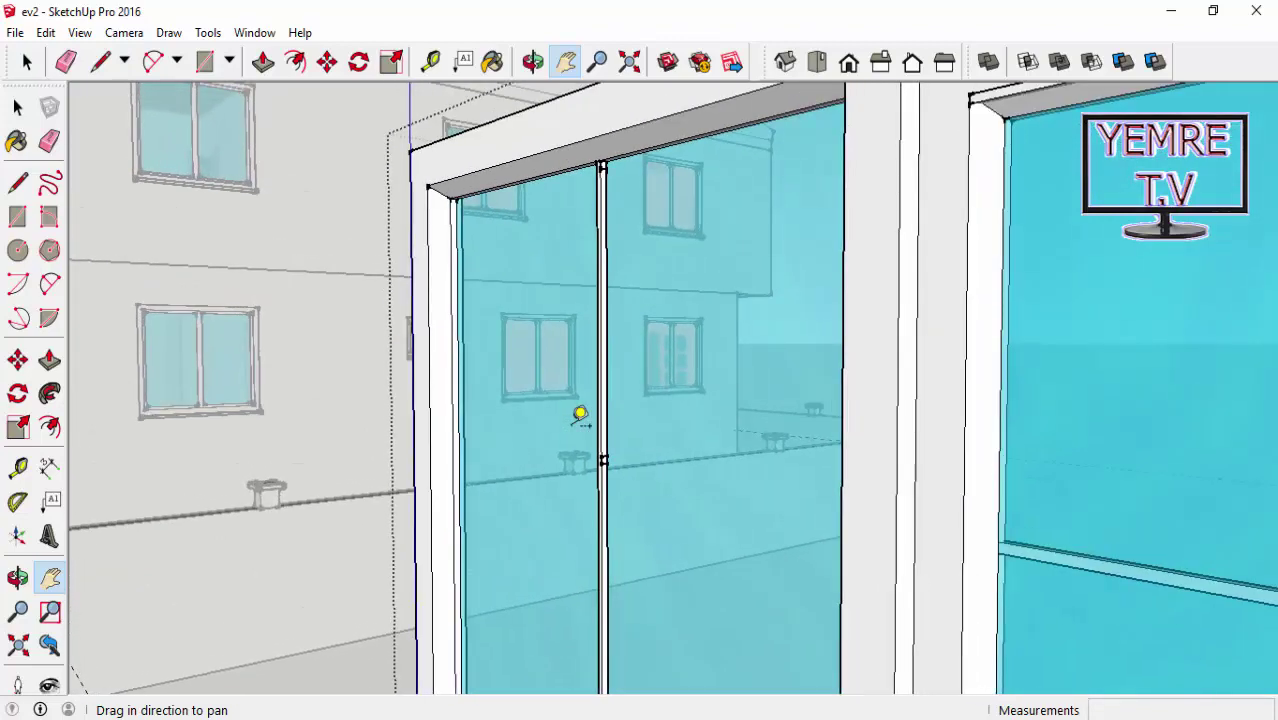
key(Up)
scroll(580, 415, up, 2)
scroll(580, 415, up, 2)
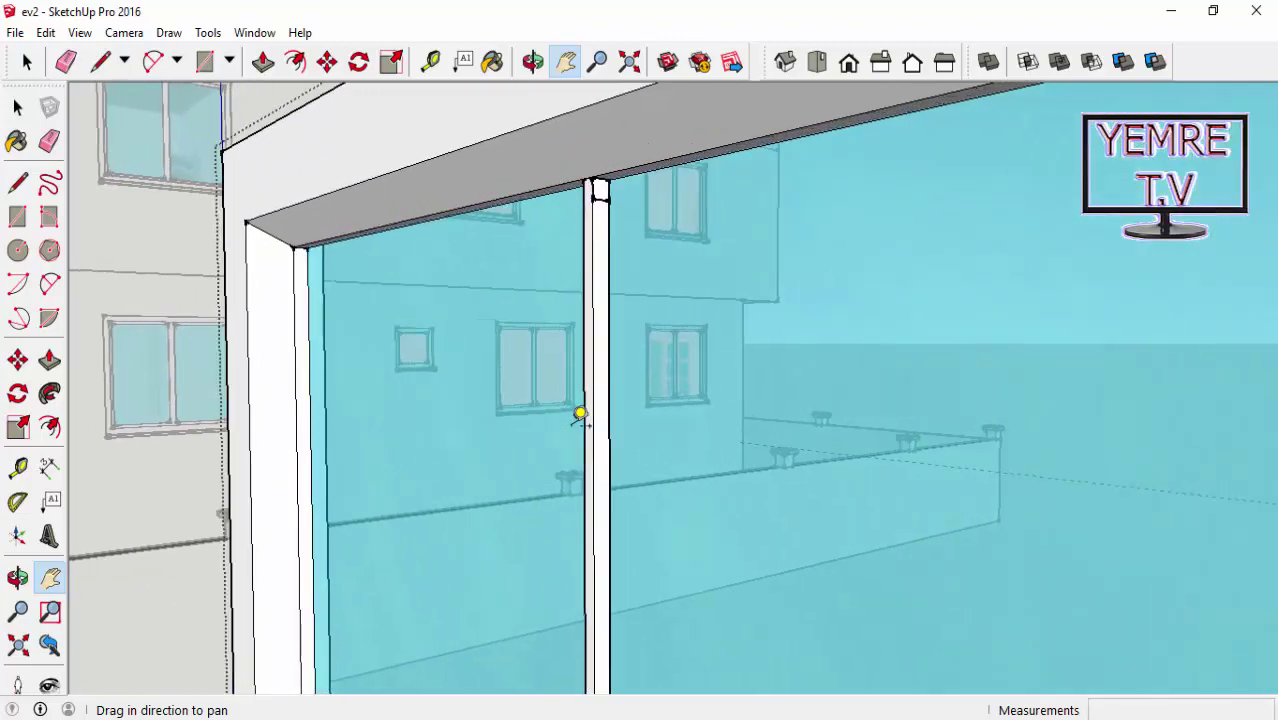
scroll(580, 414, up, 2)
key(space)
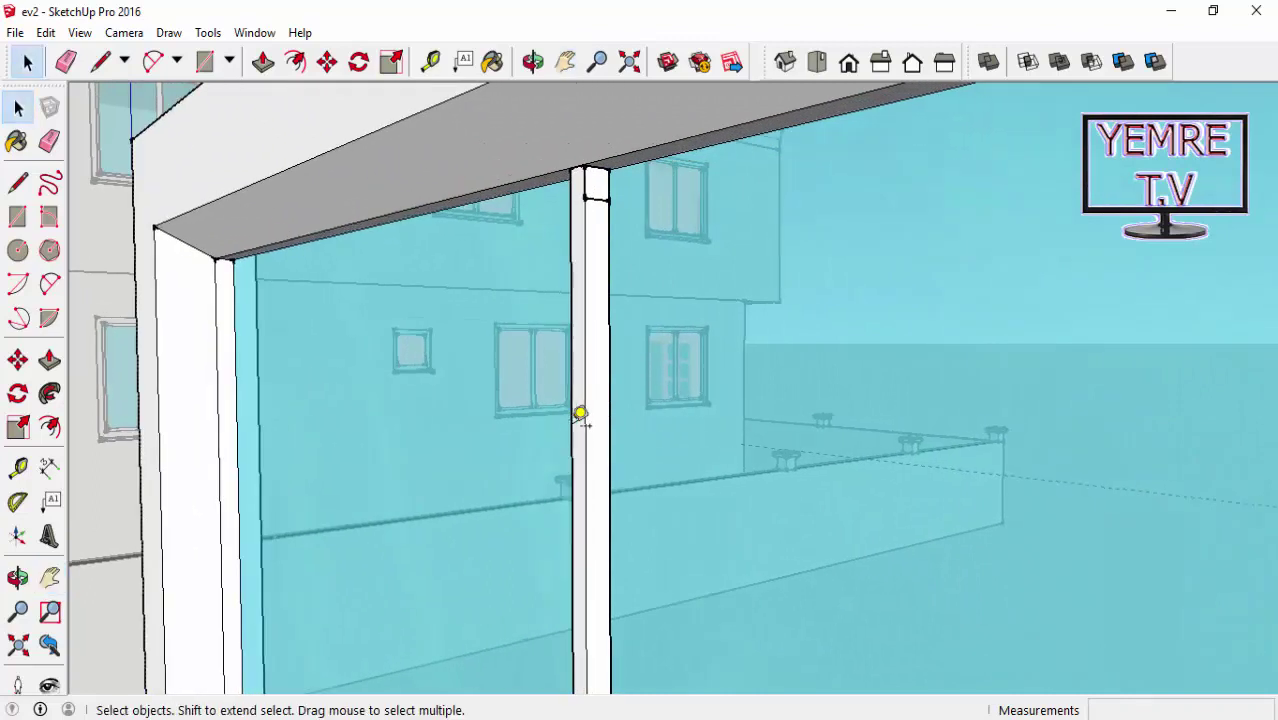
Delete the glazing bar's top face and redraw it with a diagonal line
click(580, 413)
key(Delete)
key(l)
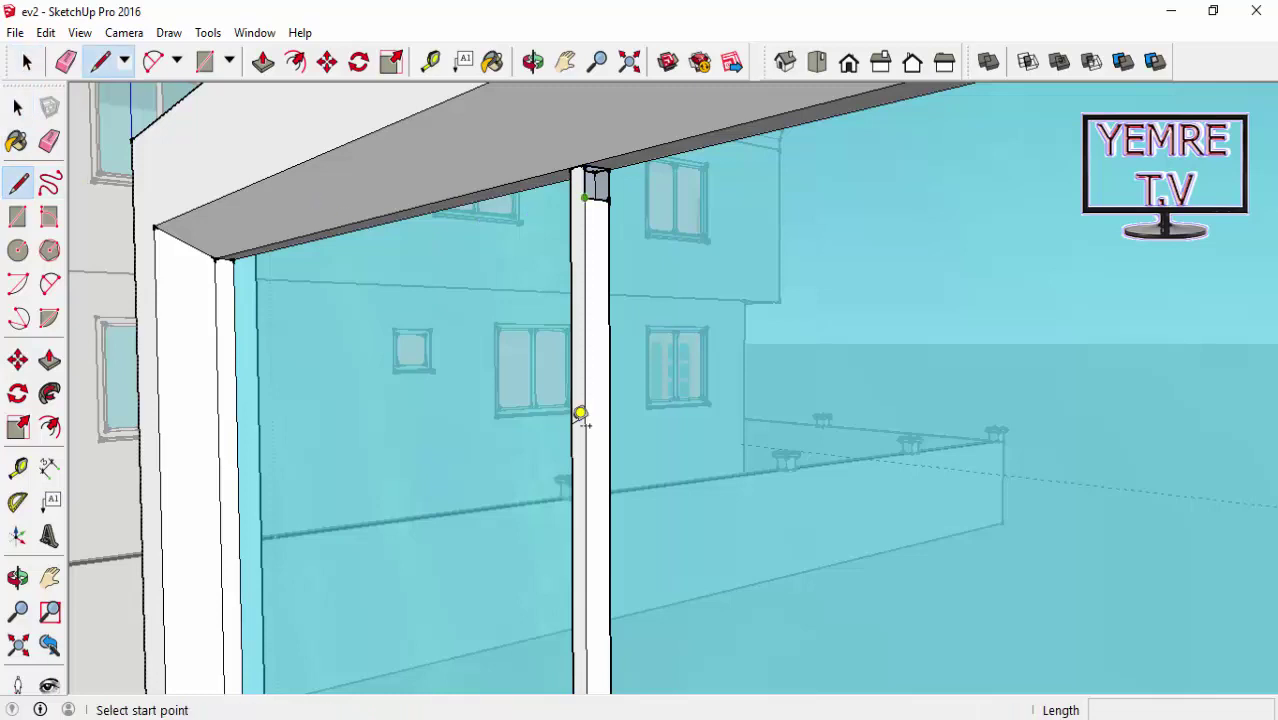
click(584, 197)
click(606, 168)
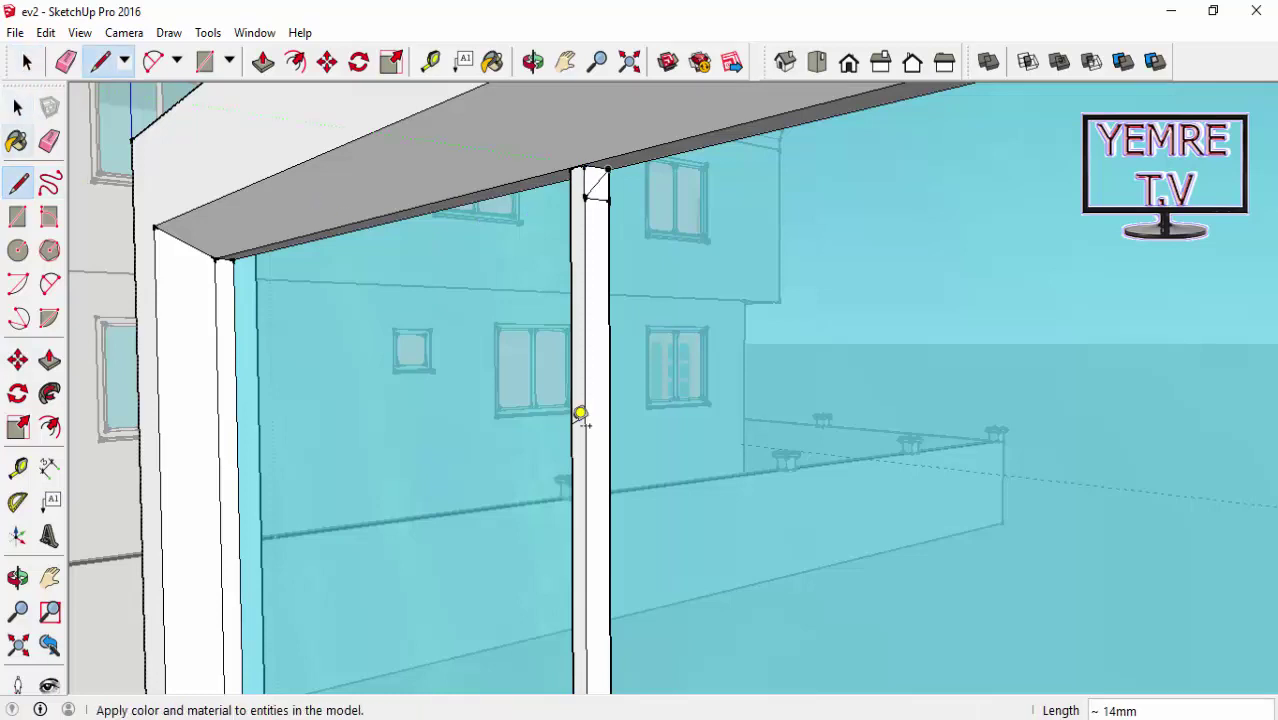
key(e)
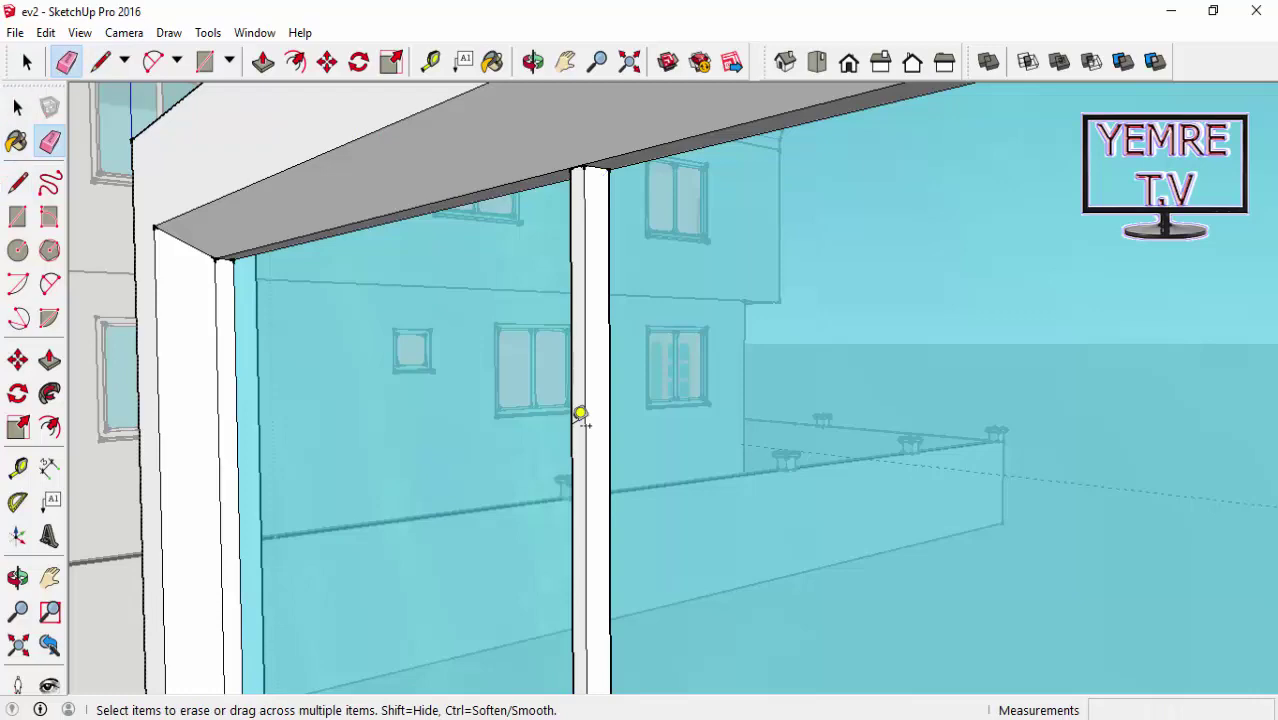
scroll(580, 413, down, 2)
scroll(580, 413, down, 1)
scroll(580, 413, down, 2)
Push/pull the small square face about 427 mm across to the pane's frame
scroll(580, 413, down, 2)
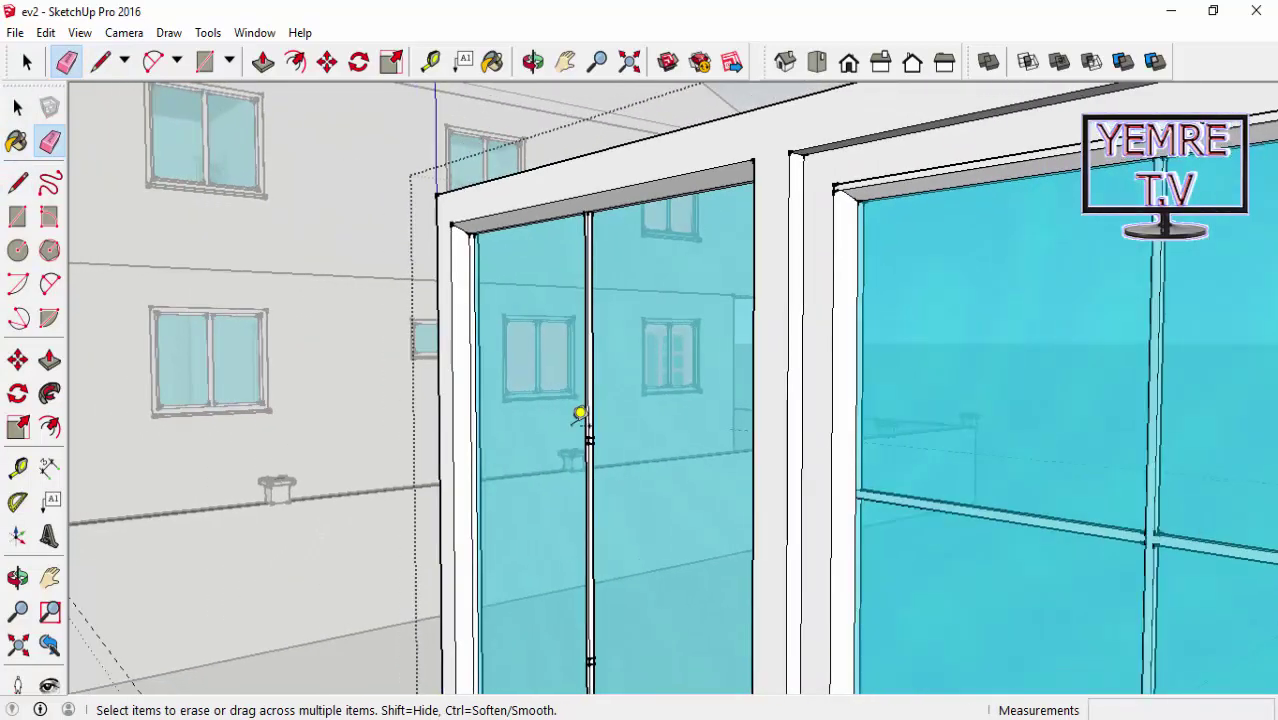
scroll(580, 413, up, 2)
scroll(580, 413, up, 2)
key(space)
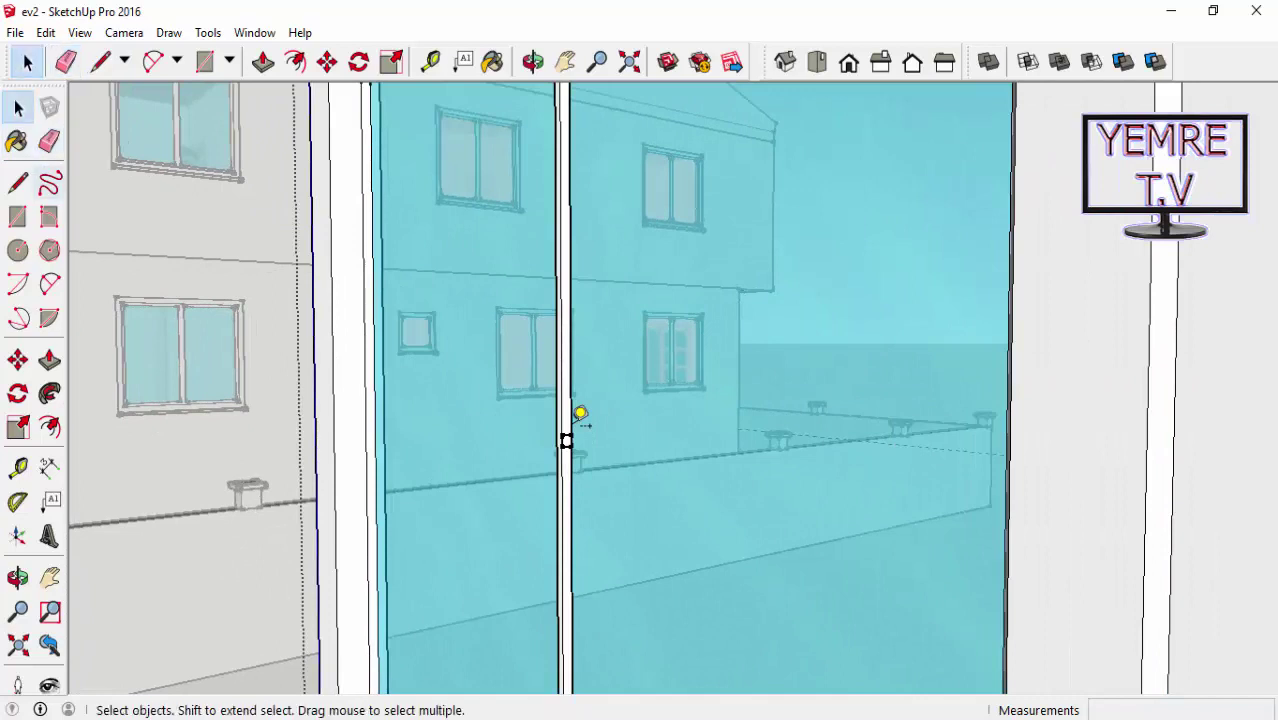
scroll(580, 413, up, 1)
scroll(580, 413, up, 2)
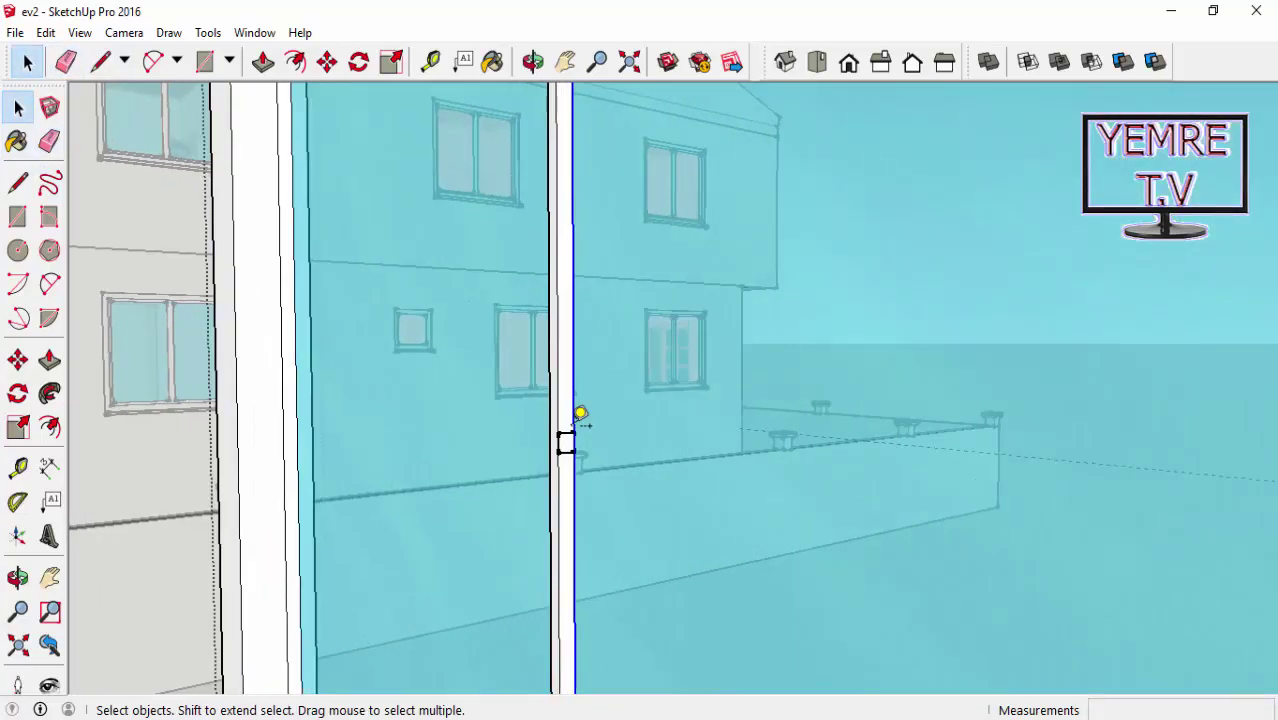
scroll(580, 413, up, 2)
key(p)
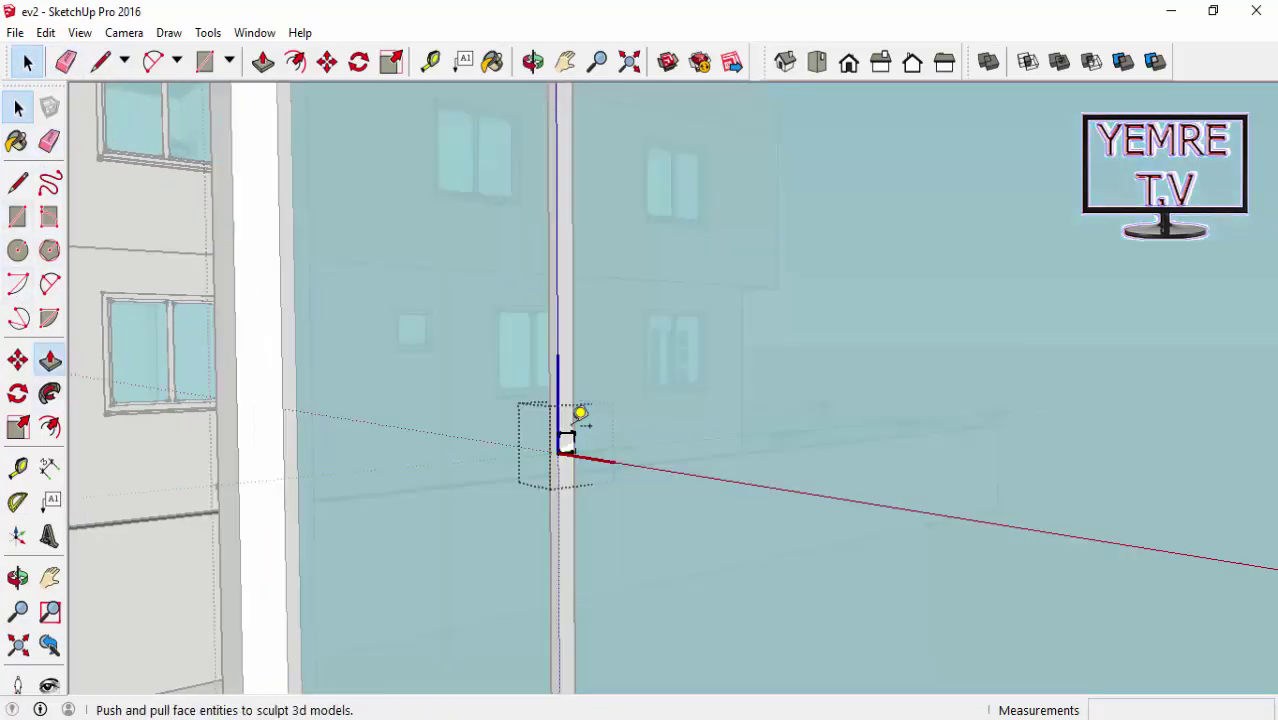
click(580, 413)
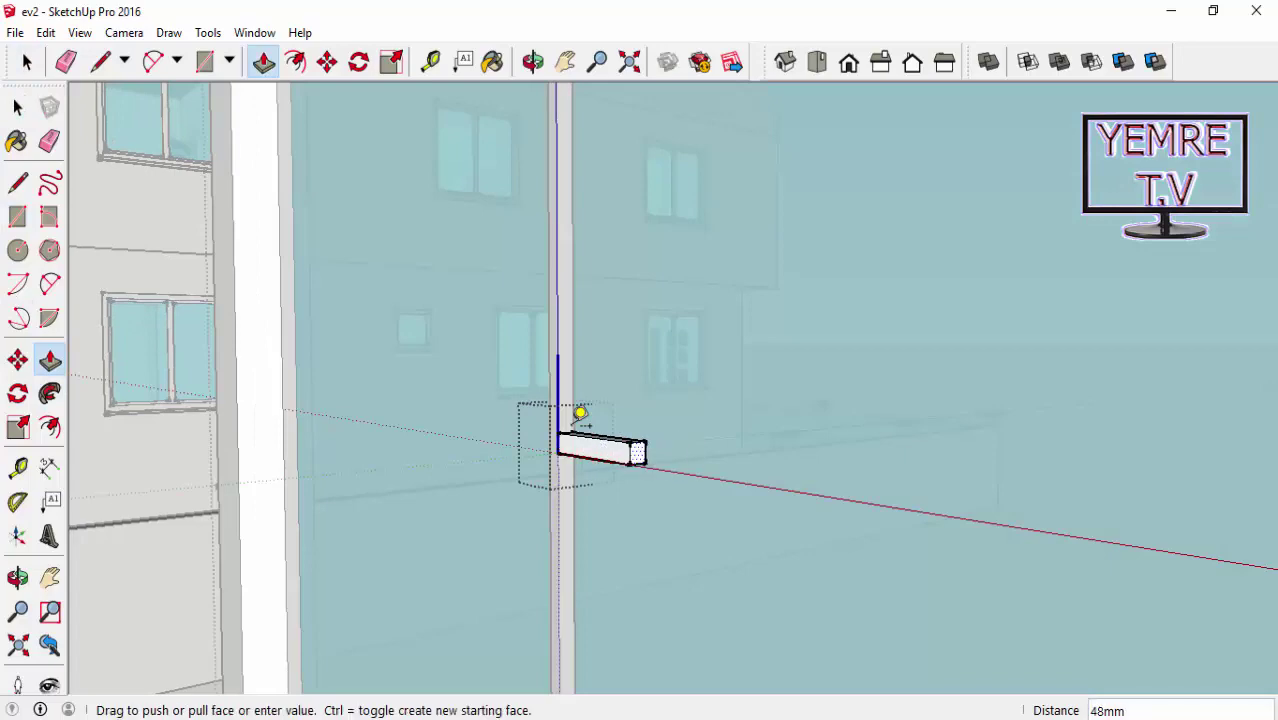
scroll(580, 413, down, 2)
scroll(580, 413, down, 2)
scroll(580, 413, up, 2)
scroll(580, 413, up, 2)
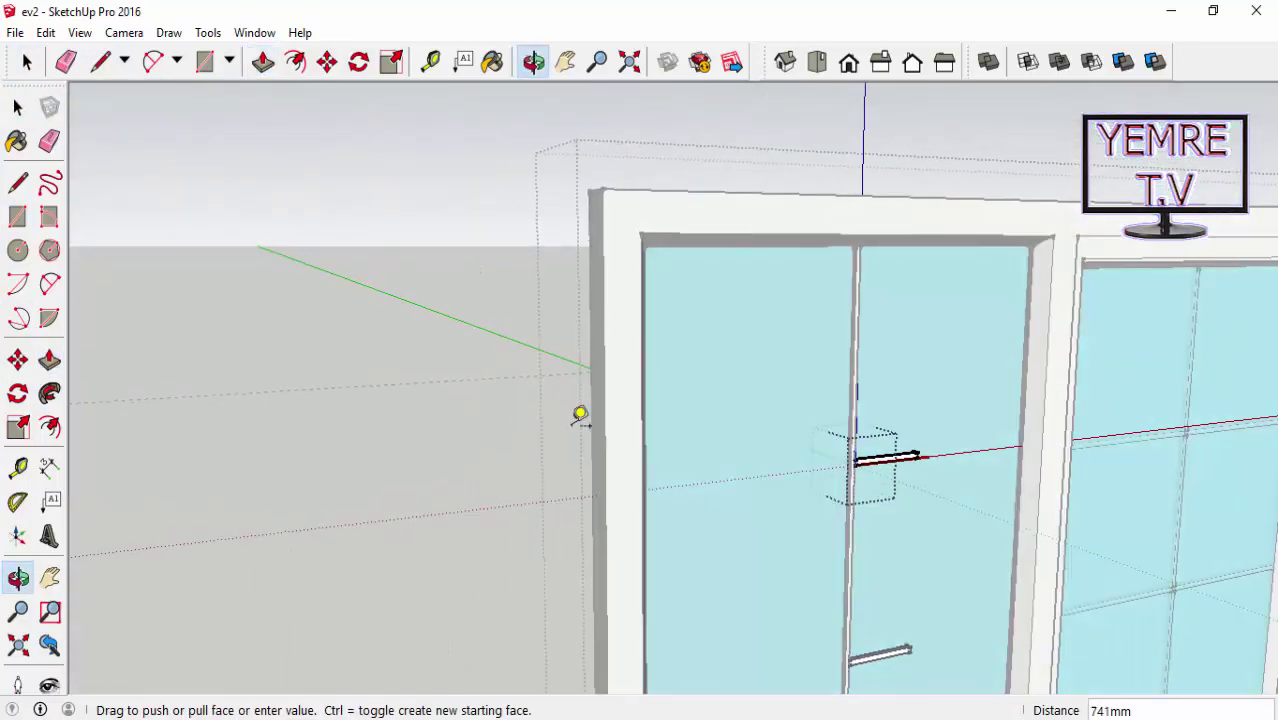
scroll(580, 413, up, 2)
scroll(580, 413, up, 2)
scroll(580, 413, up, 2)
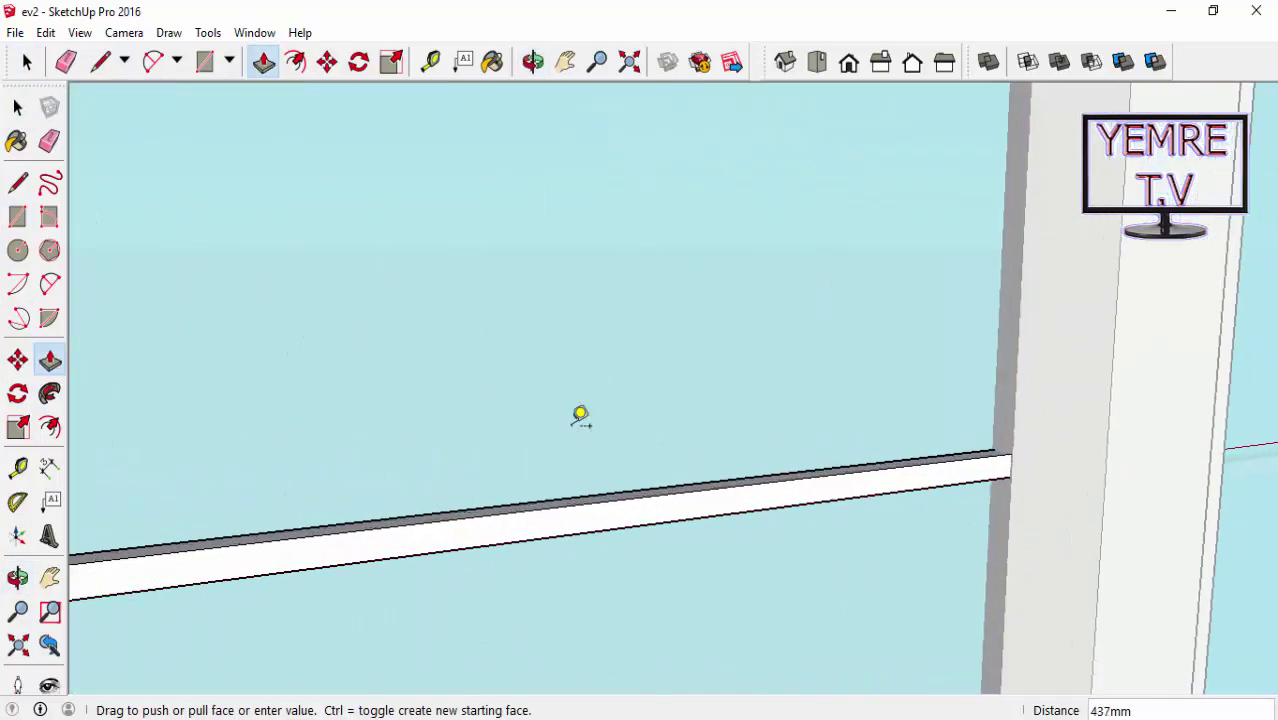
scroll(580, 413, up, 1)
scroll(580, 413, up, 1)
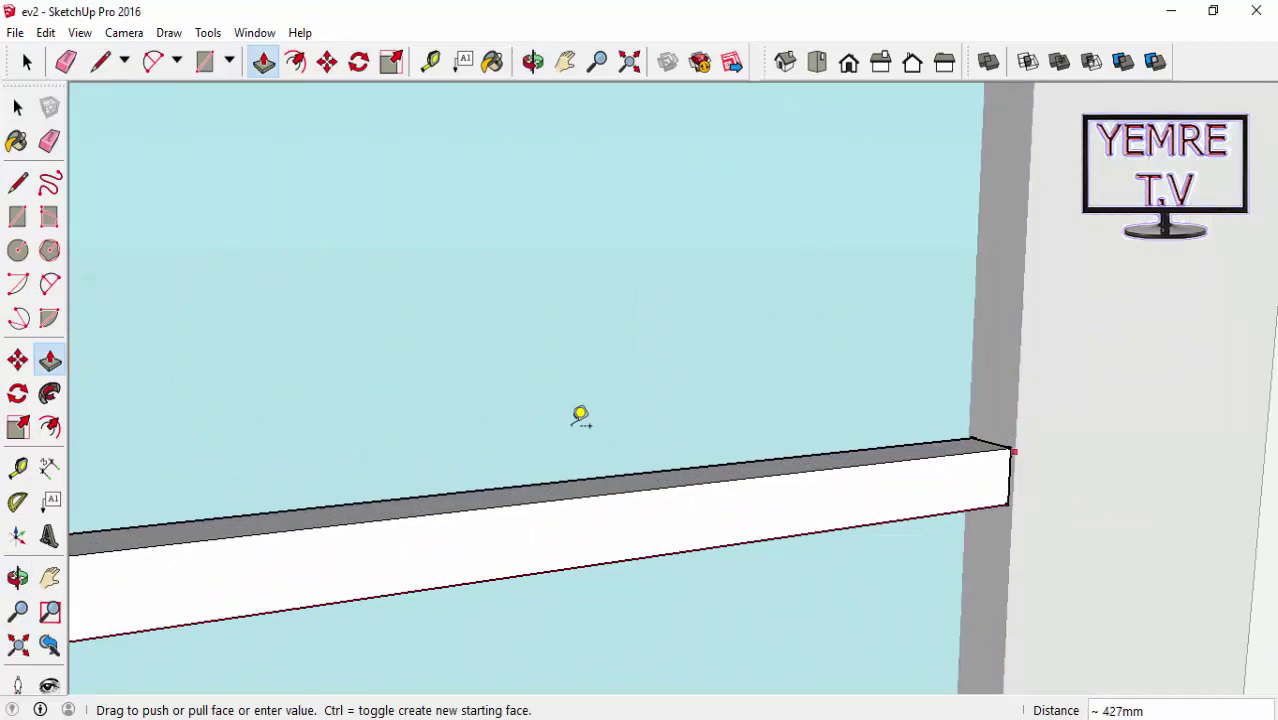
click(580, 413)
scroll(580, 413, down, 2)
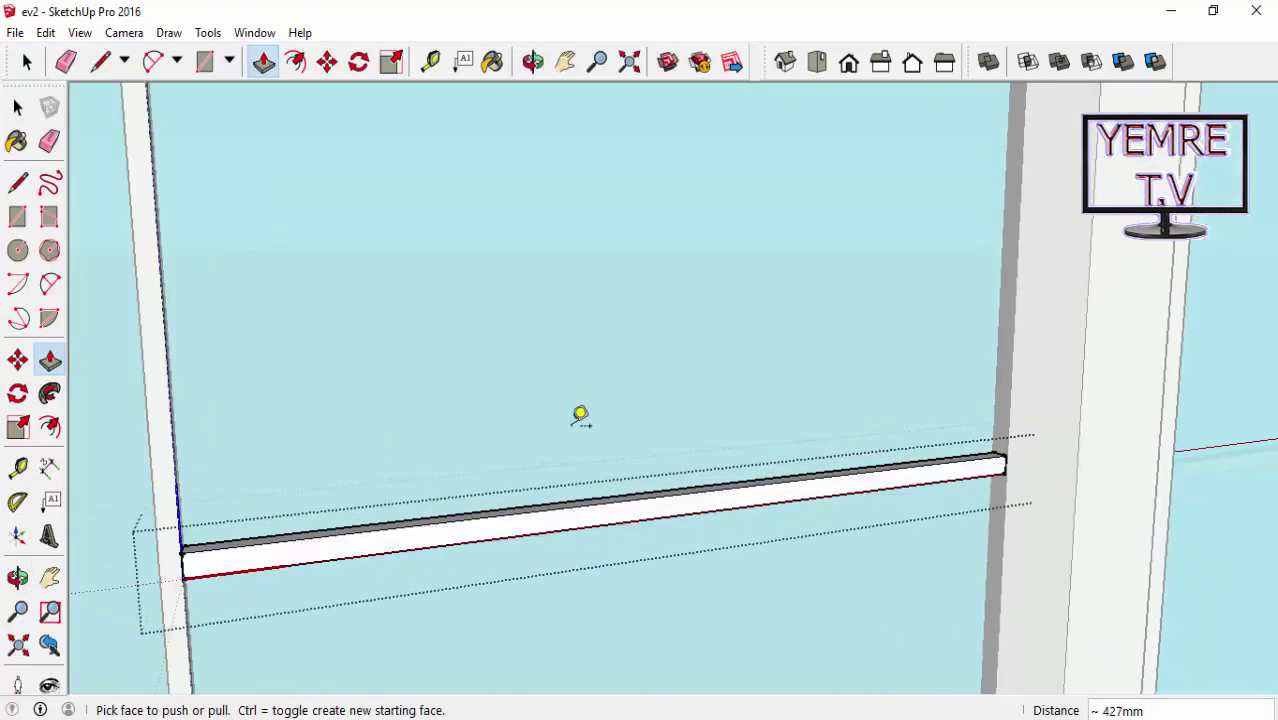
scroll(580, 413, down, 2)
scroll(580, 413, down, 3)
key(space)
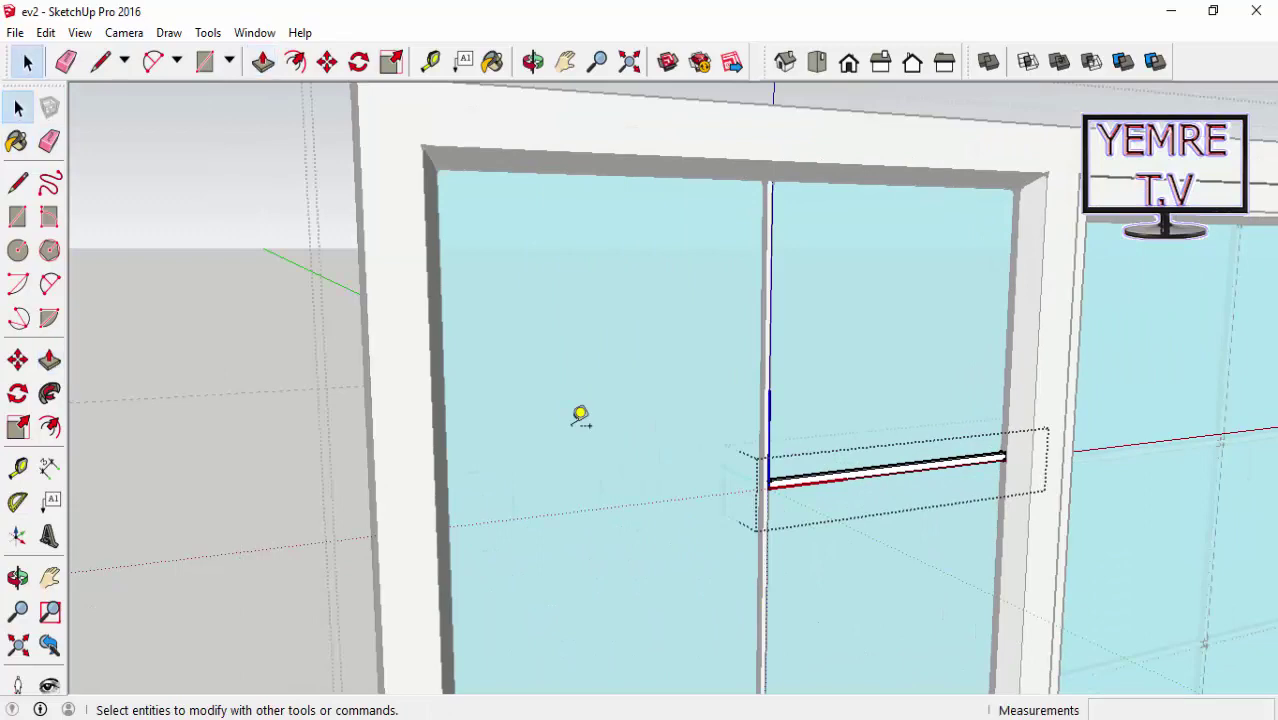
scroll(580, 413, down, 2)
scroll(580, 413, down, 3)
scroll(580, 413, down, 1)
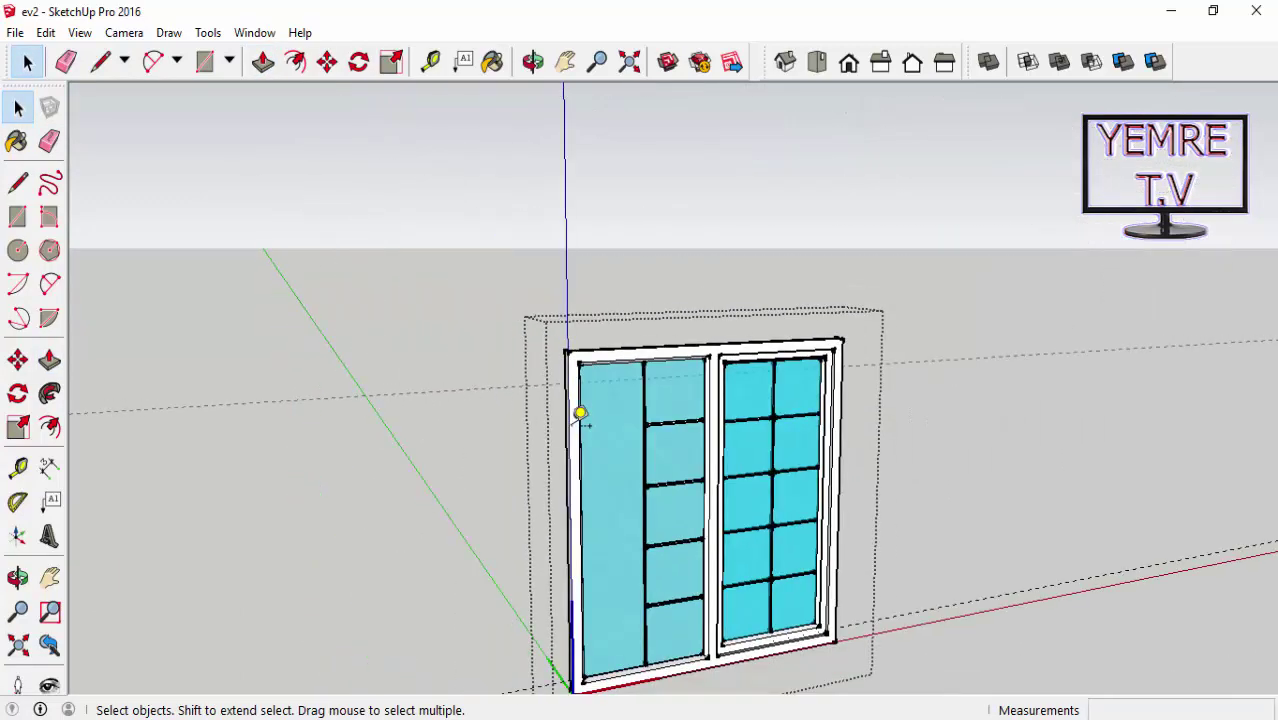
middle_drag(580, 413, 580, 413)
scroll(580, 413, up, 1)
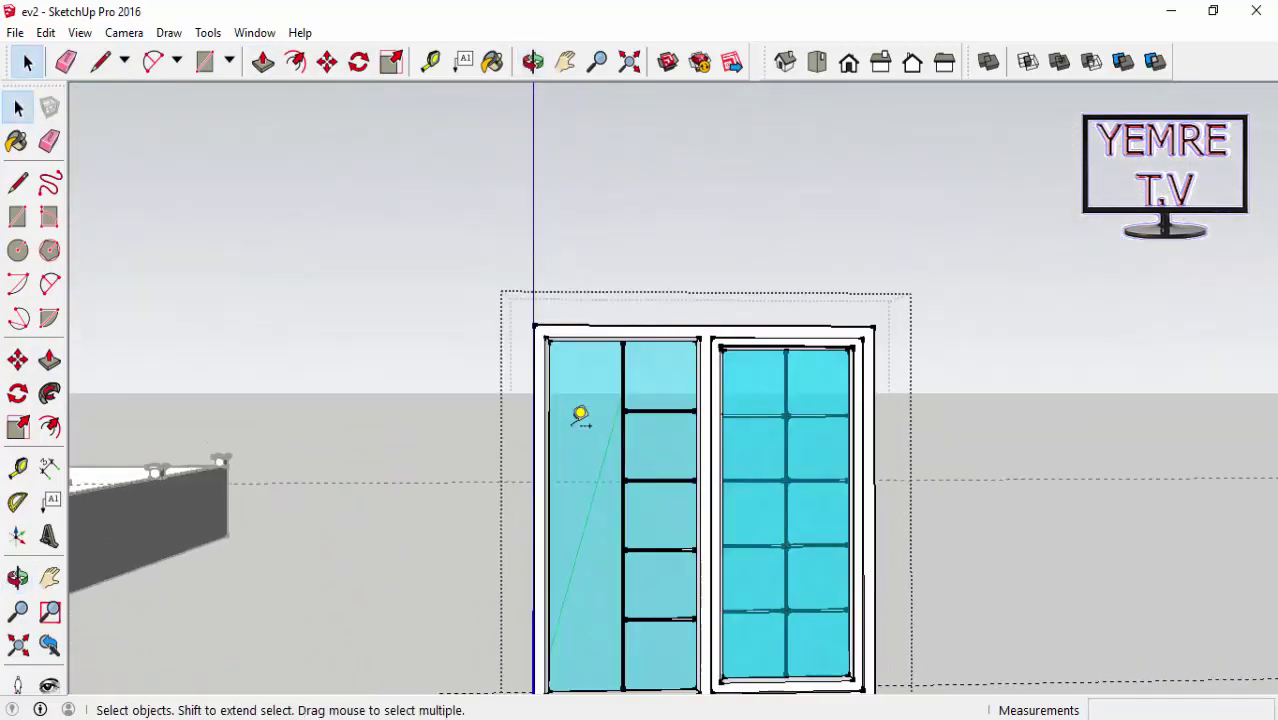
scroll(580, 413, up, 2)
scroll(580, 413, up, 2)
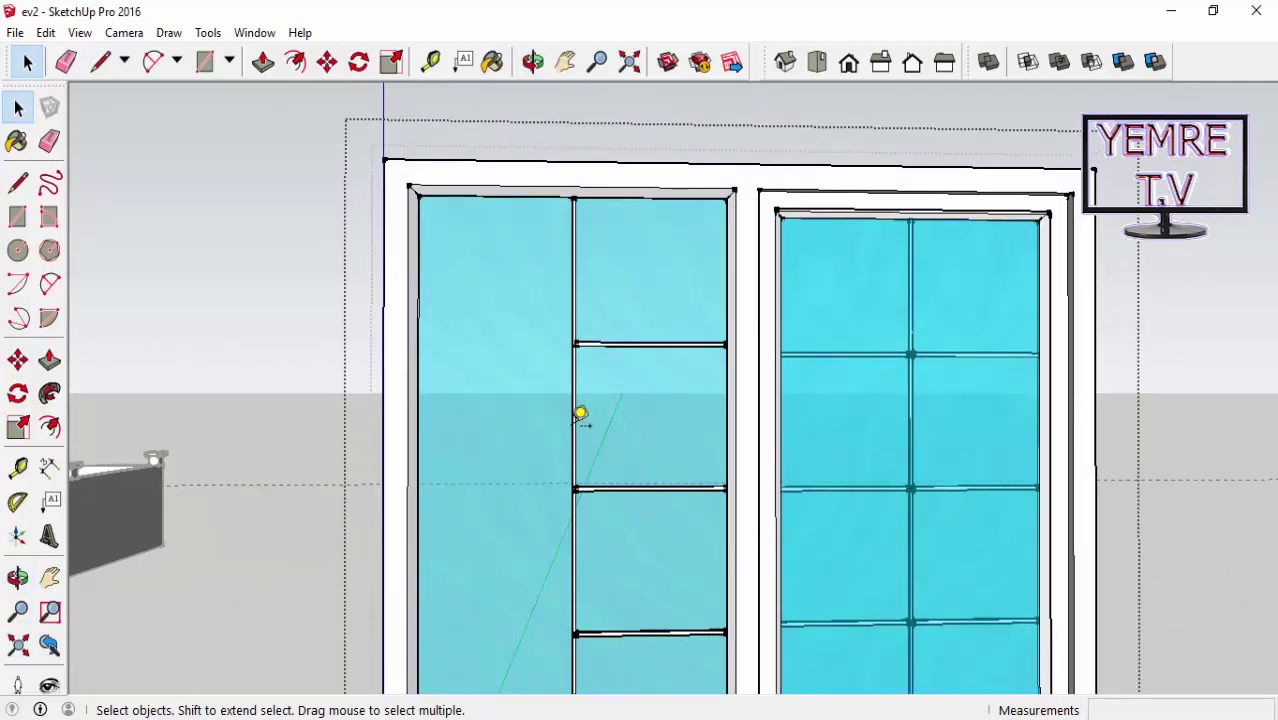
shift+middle_drag(580, 413, 580, 413)
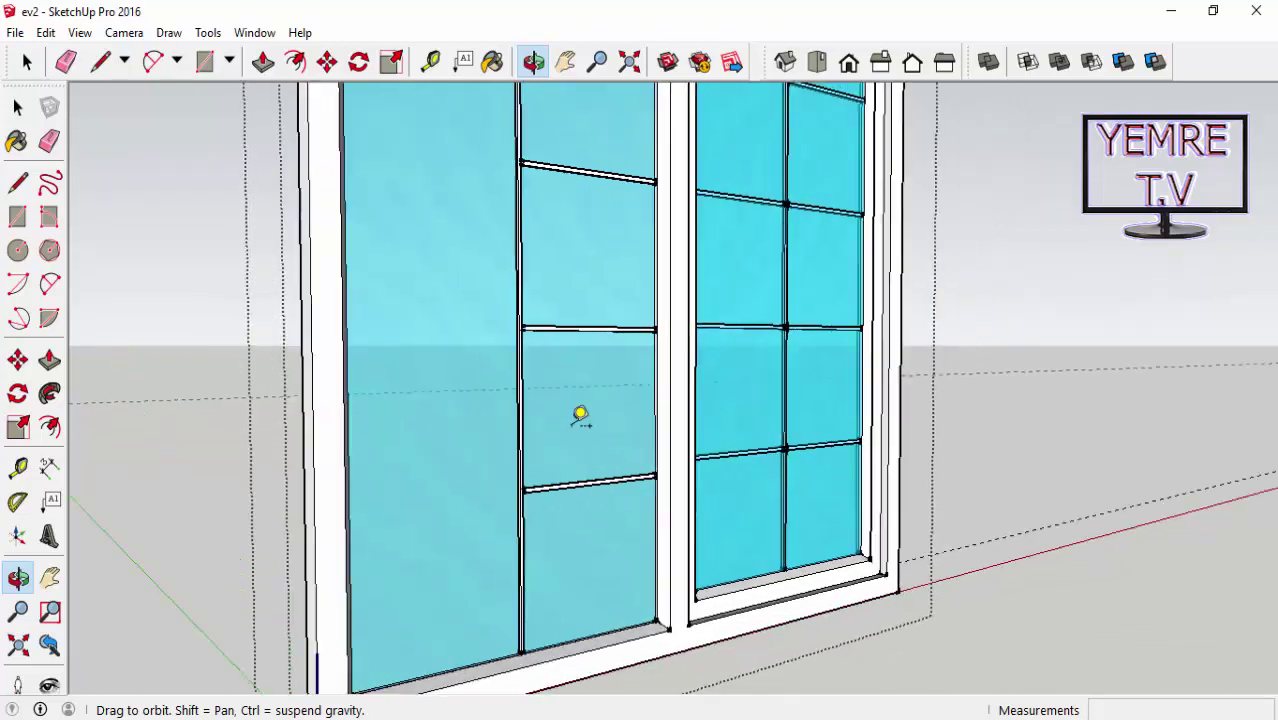
key(h)
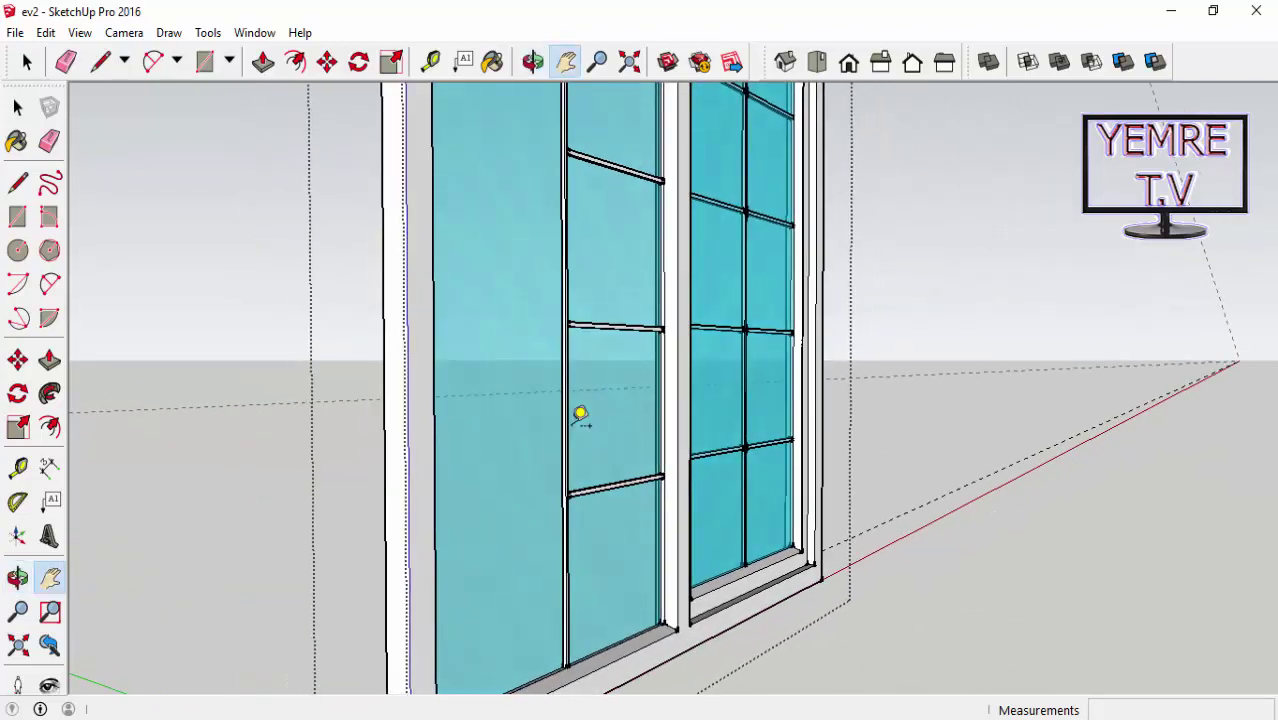
scroll(580, 415, up, 2)
scroll(580, 415, up, 1)
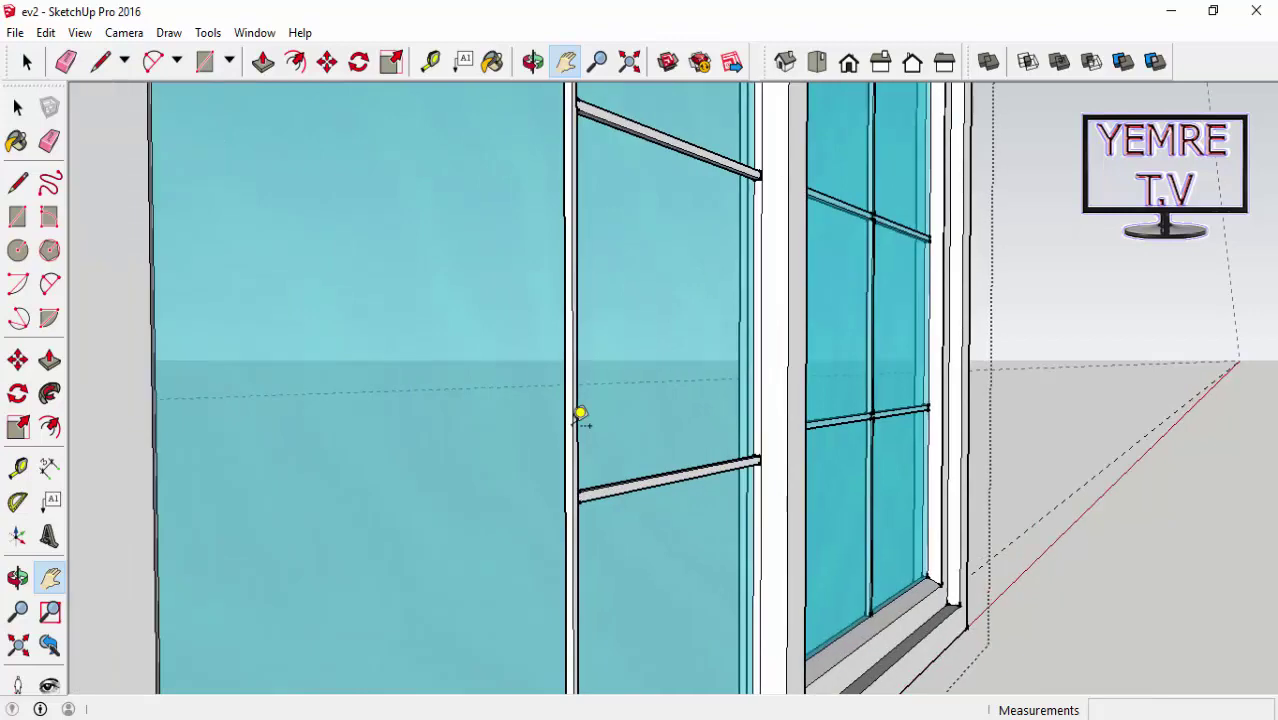
Start a rectangle at the glazing bar's base, then cancel it
key(r)
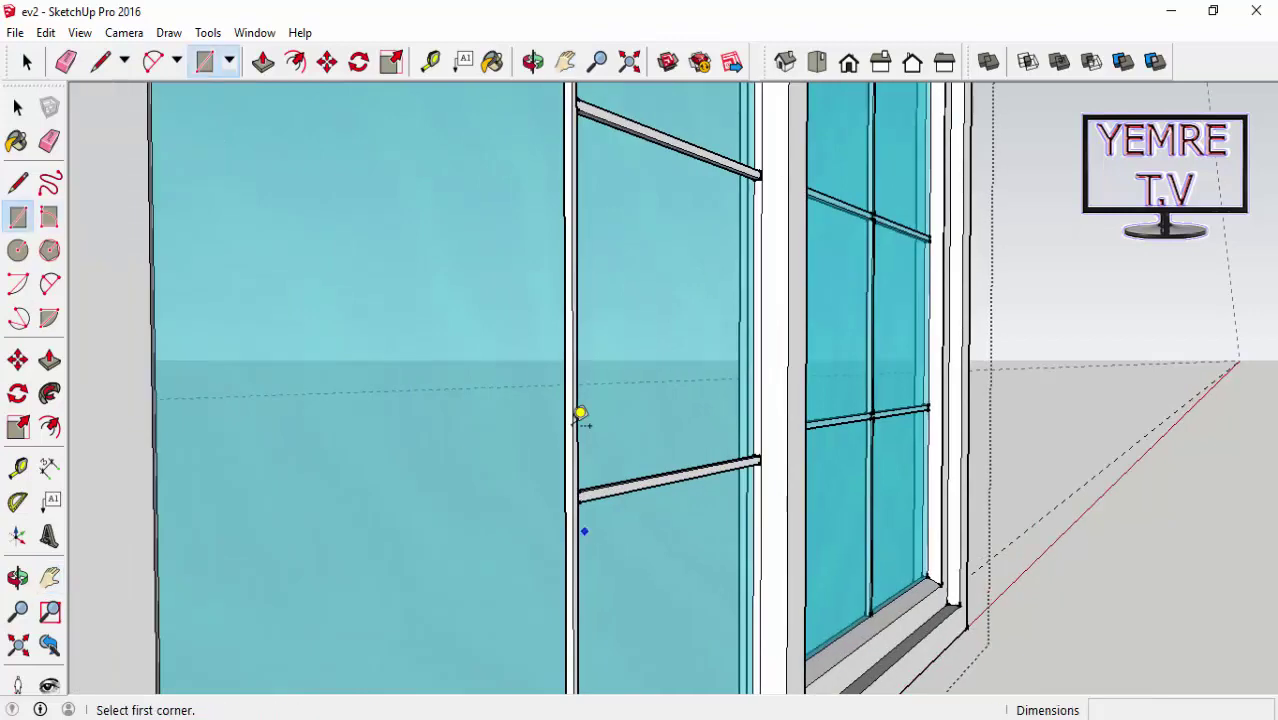
scroll(580, 415, down, 2)
scroll(580, 415, down, 2)
scroll(580, 415, up, 2)
scroll(580, 415, up, 1)
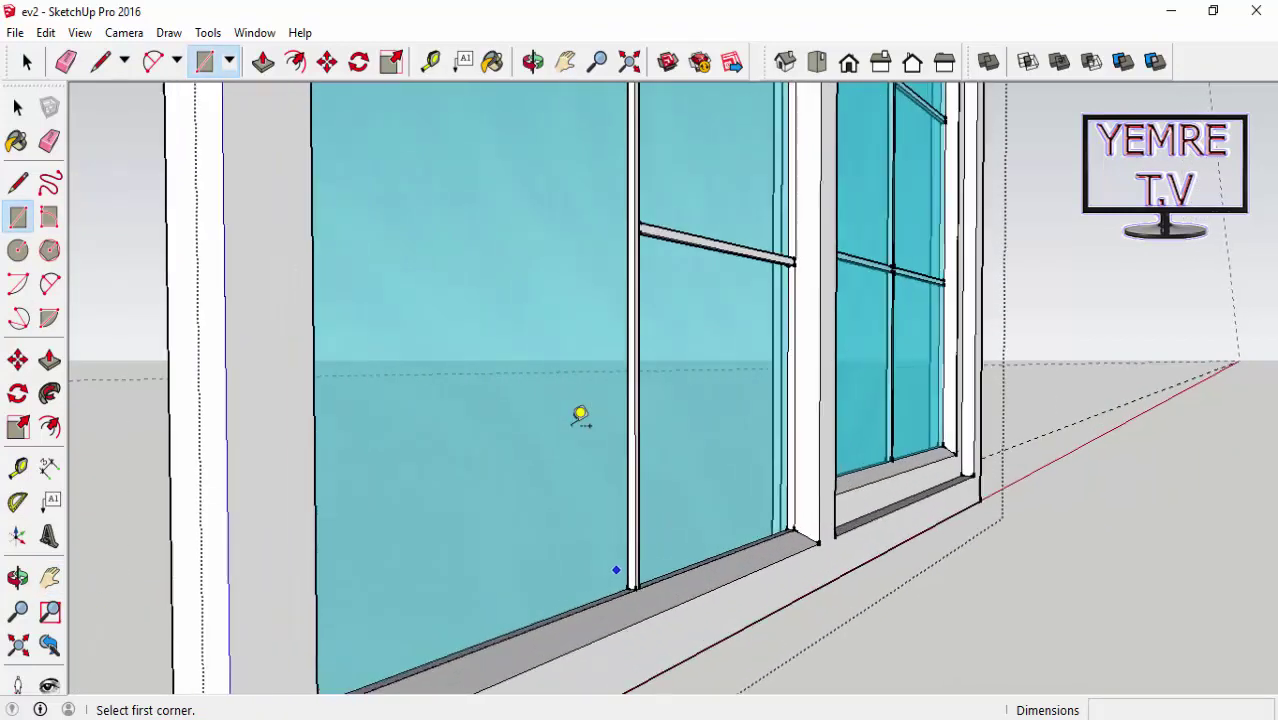
scroll(580, 415, up, 2)
scroll(580, 415, up, 1)
click(580, 415)
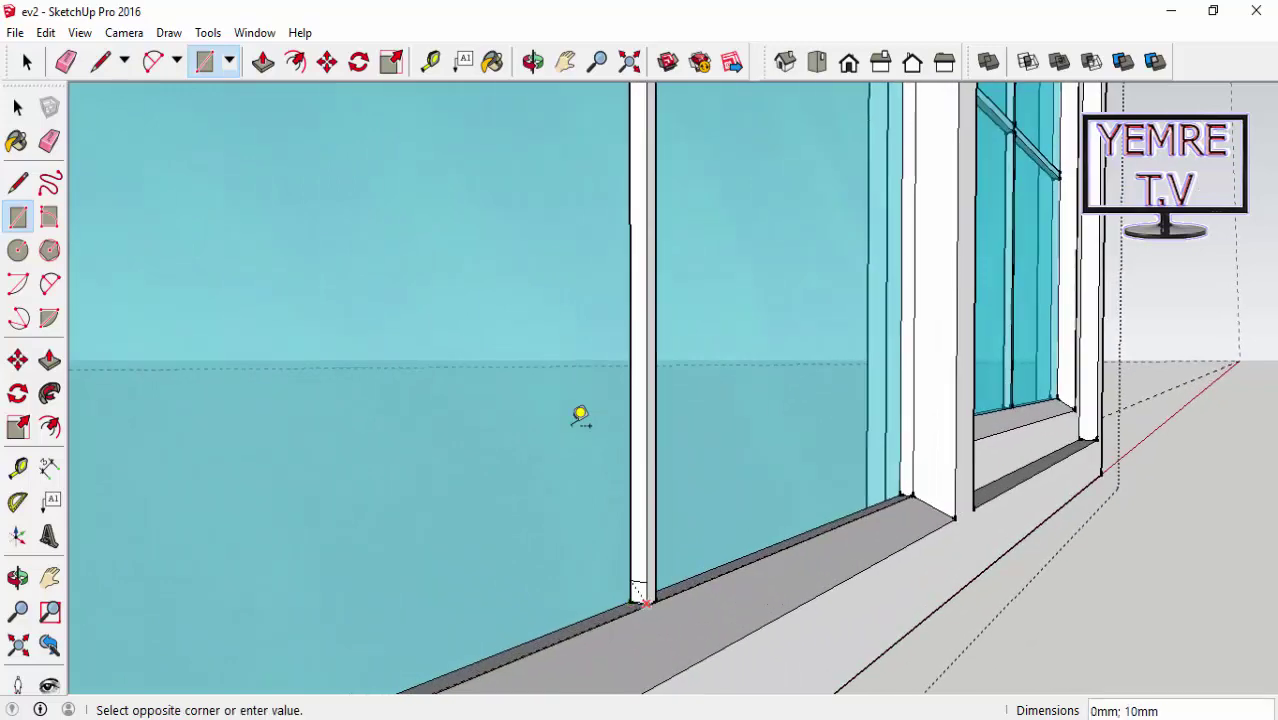
scroll(580, 415, up, 1)
scroll(580, 415, up, 1)
scroll(580, 415, up, 2)
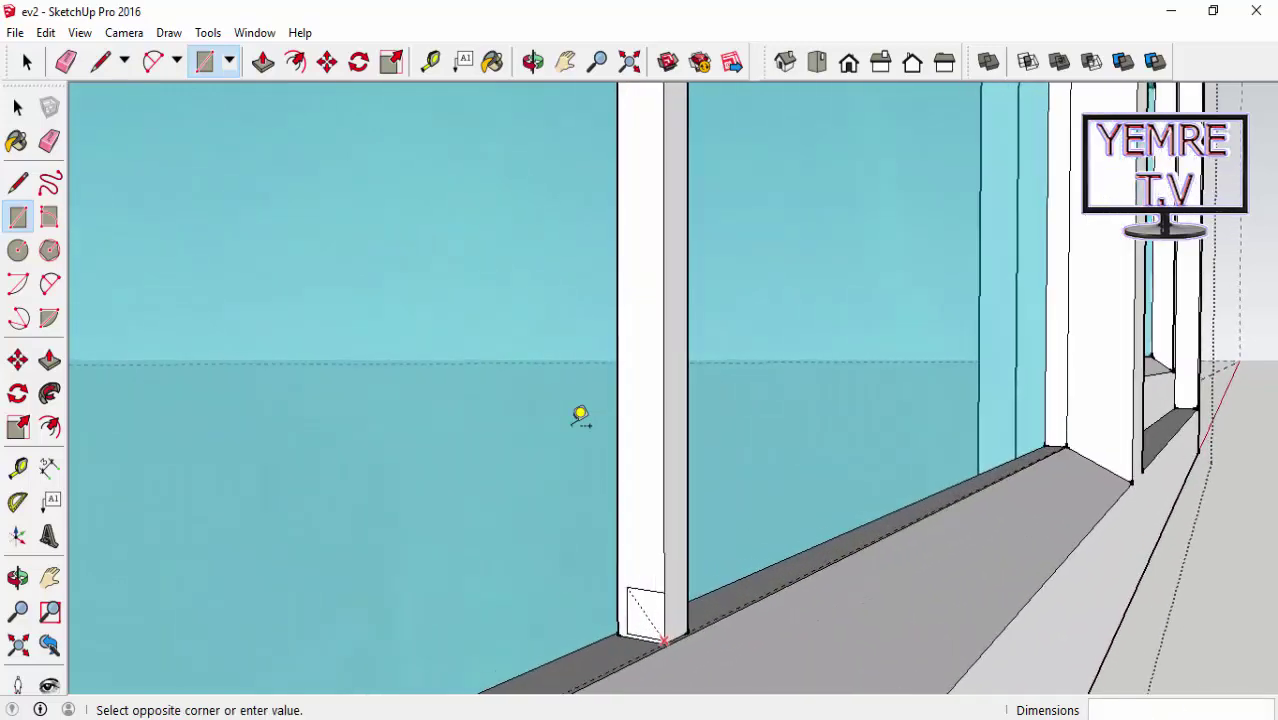
key(Escape)
scroll(580, 415, up, 1)
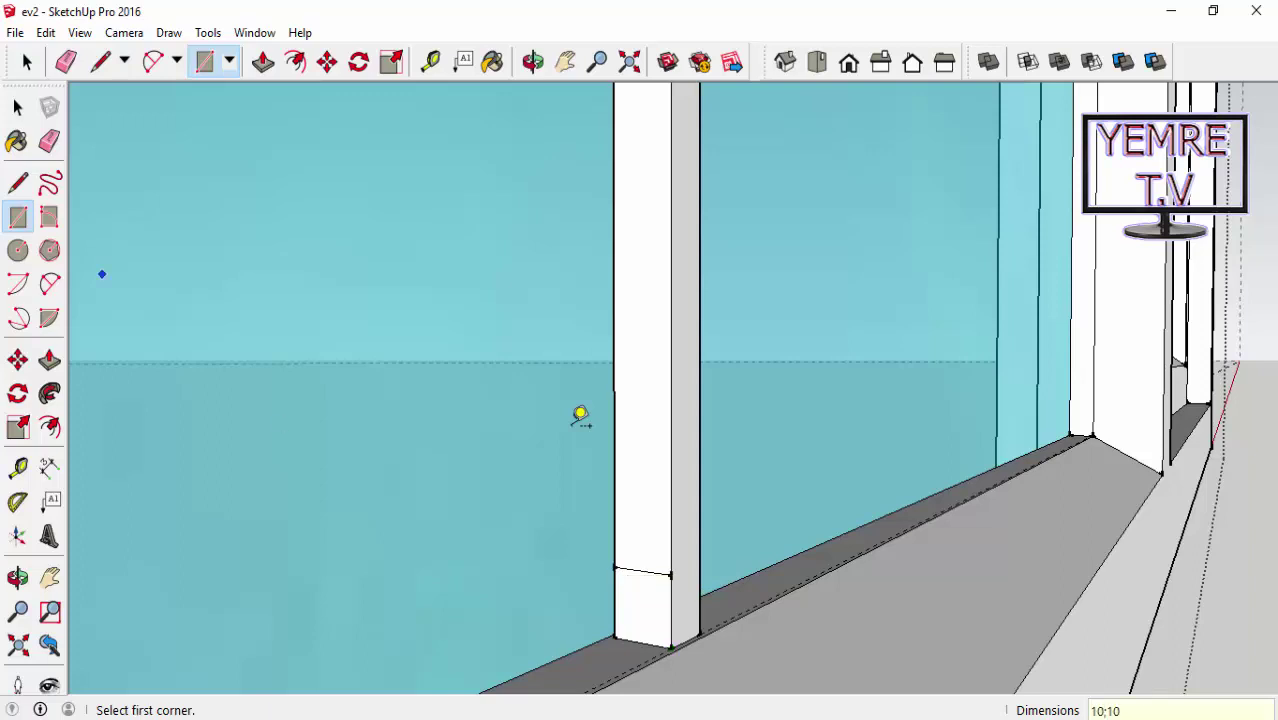
Make the selected base face a group and open it for editing
key(space)
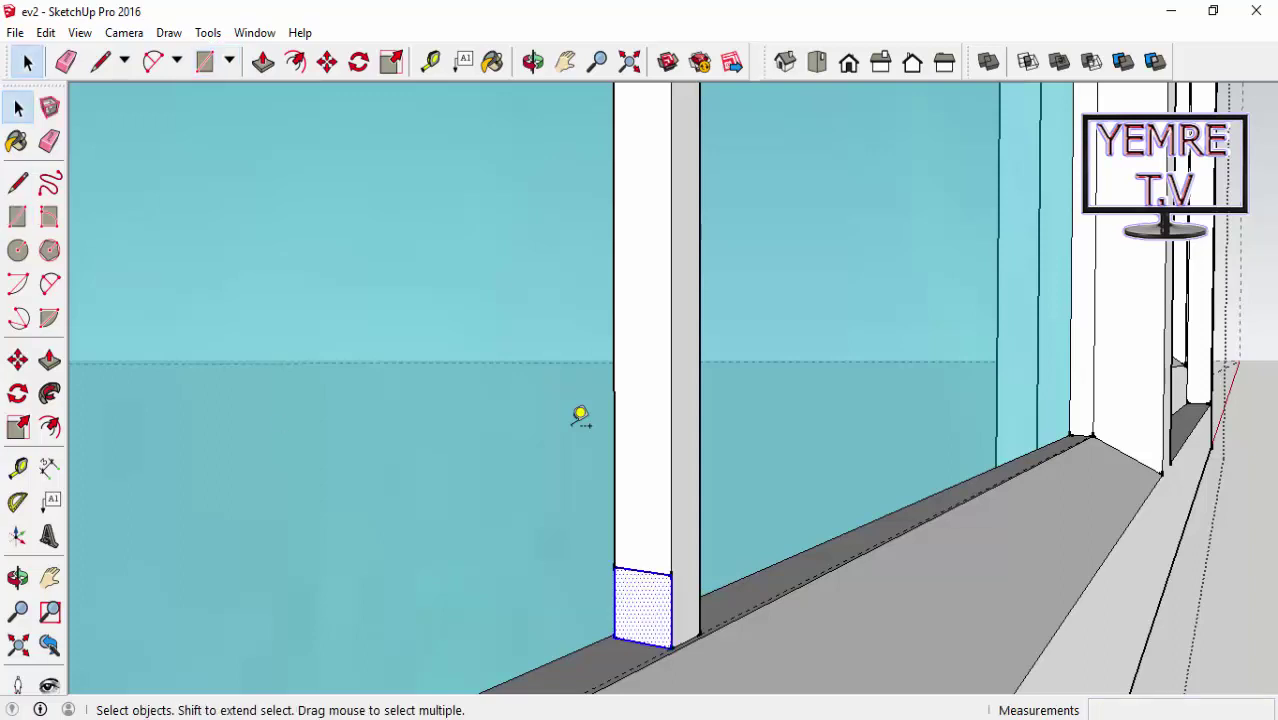
right_click(652, 278)
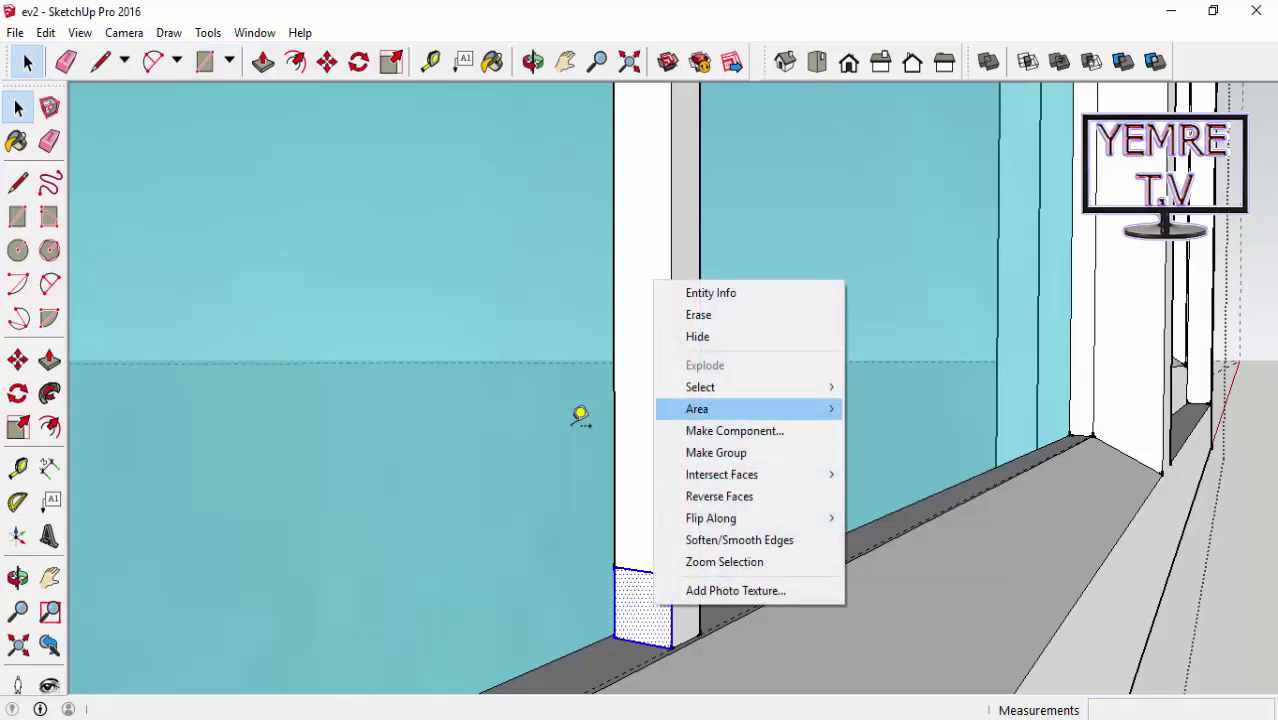
click(716, 453)
right_click(662, 288)
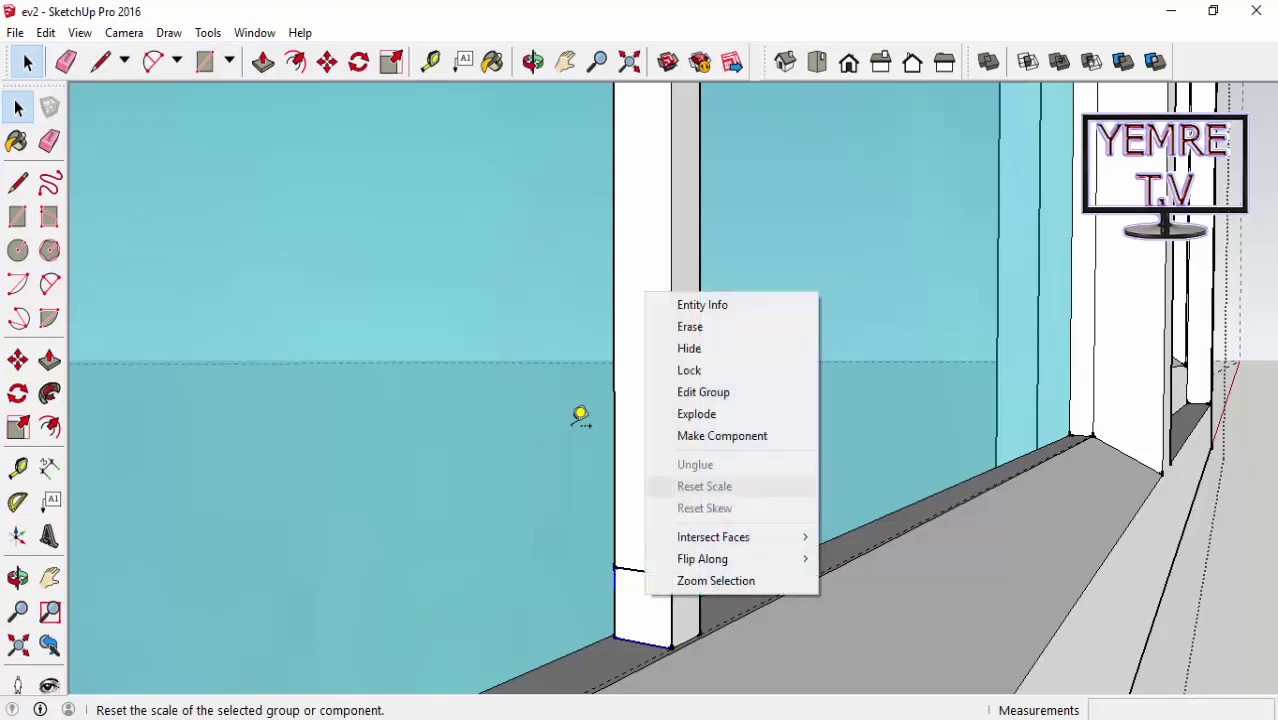
click(716, 435)
Select the contents of the small base block, then leave its group
key(Return)
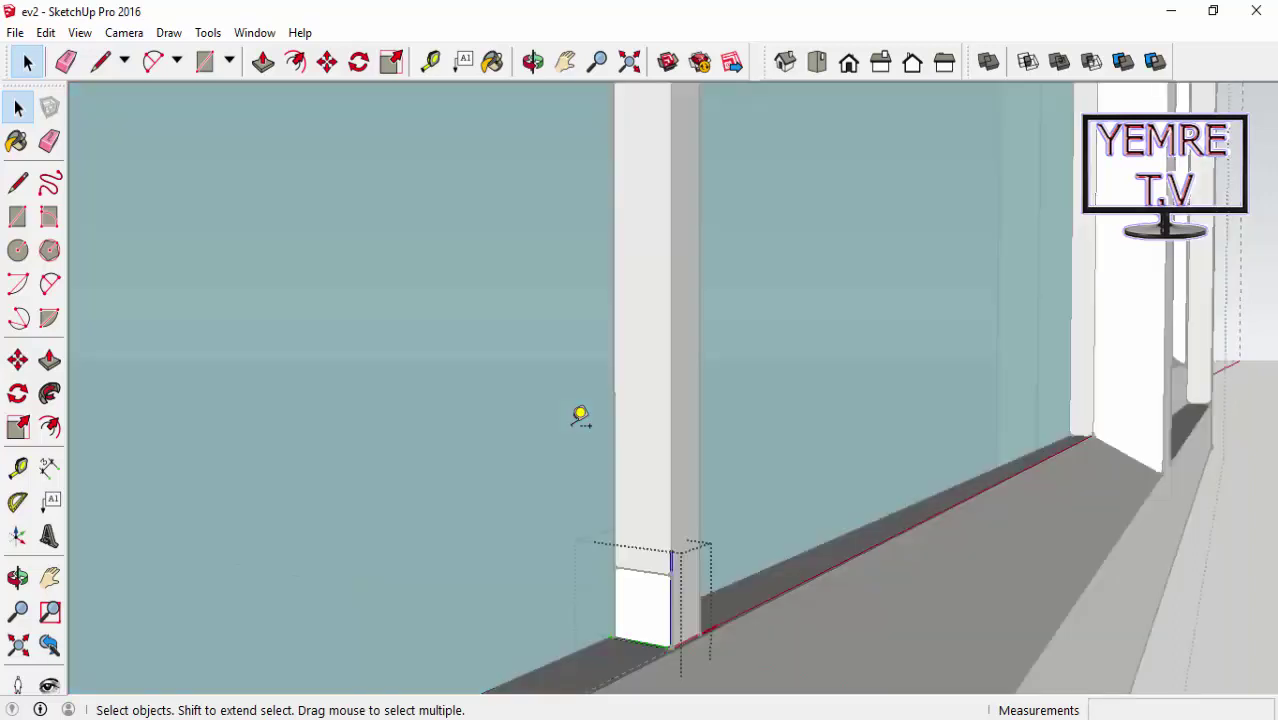
key(ctrl+a)
click(580, 417)
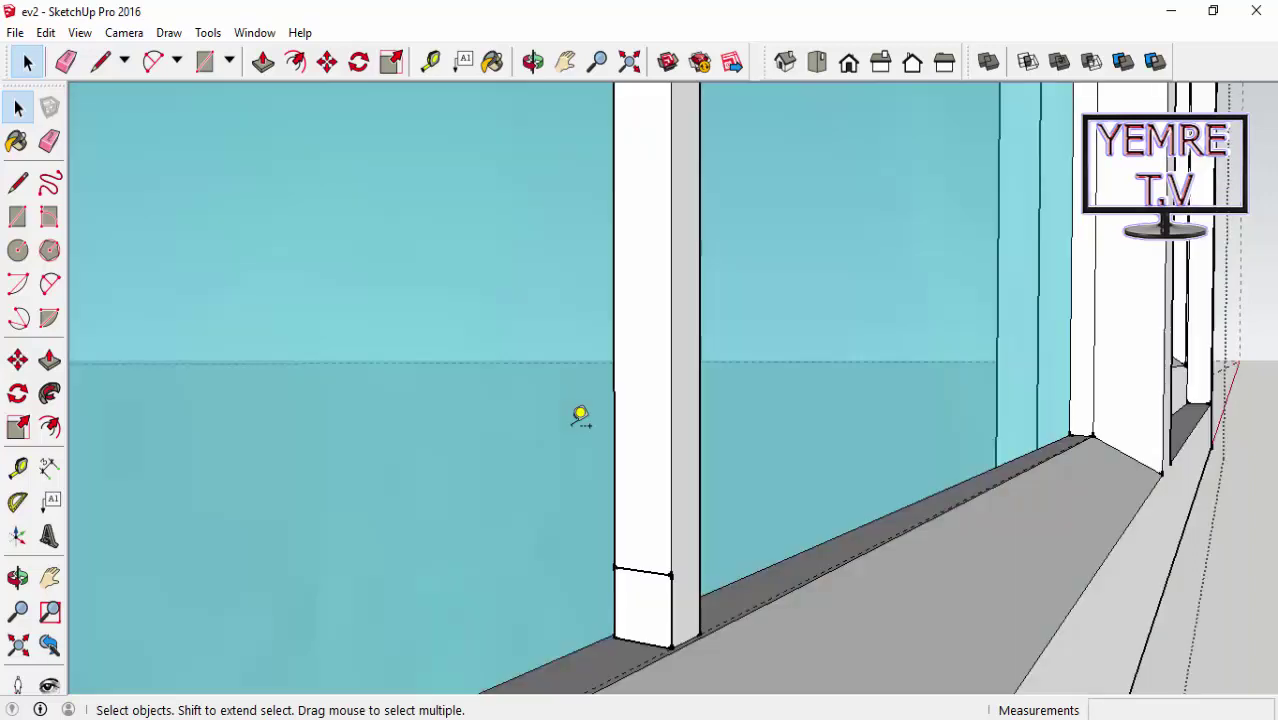
Start copying the 10 by 10 block from its corner up toward the pillar top
key(m)
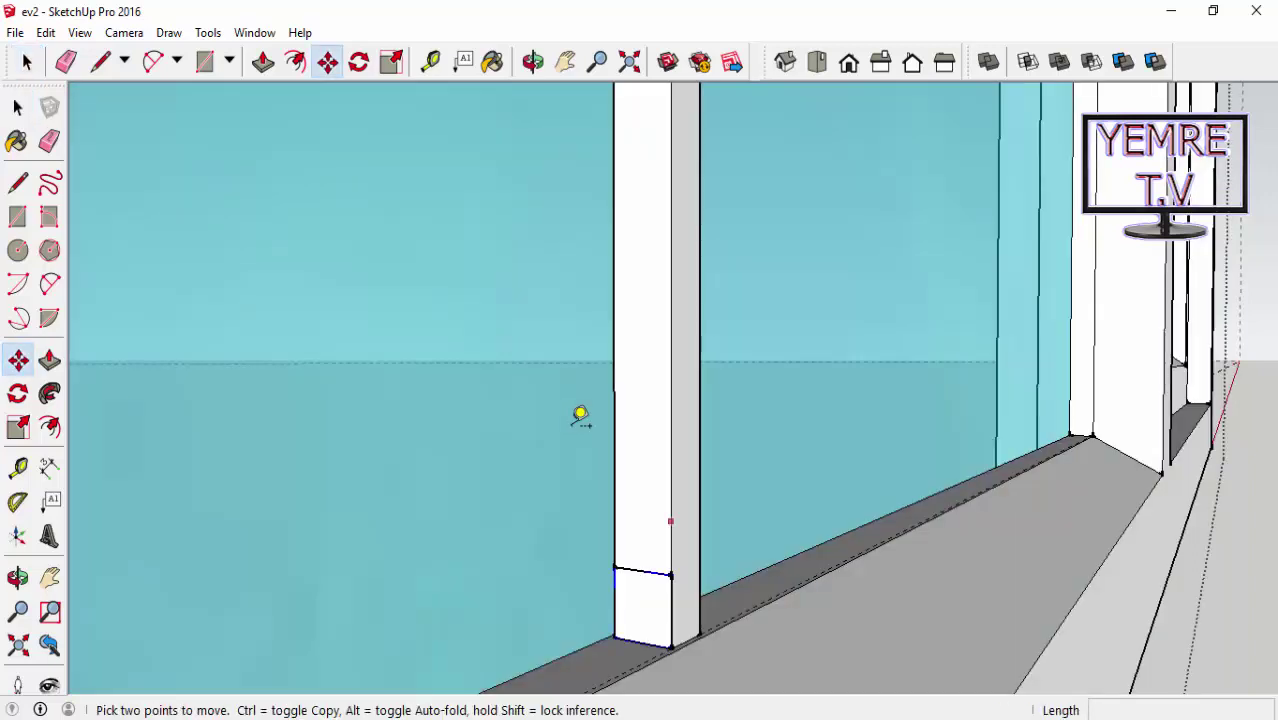
key(ctrl)
click(670, 577)
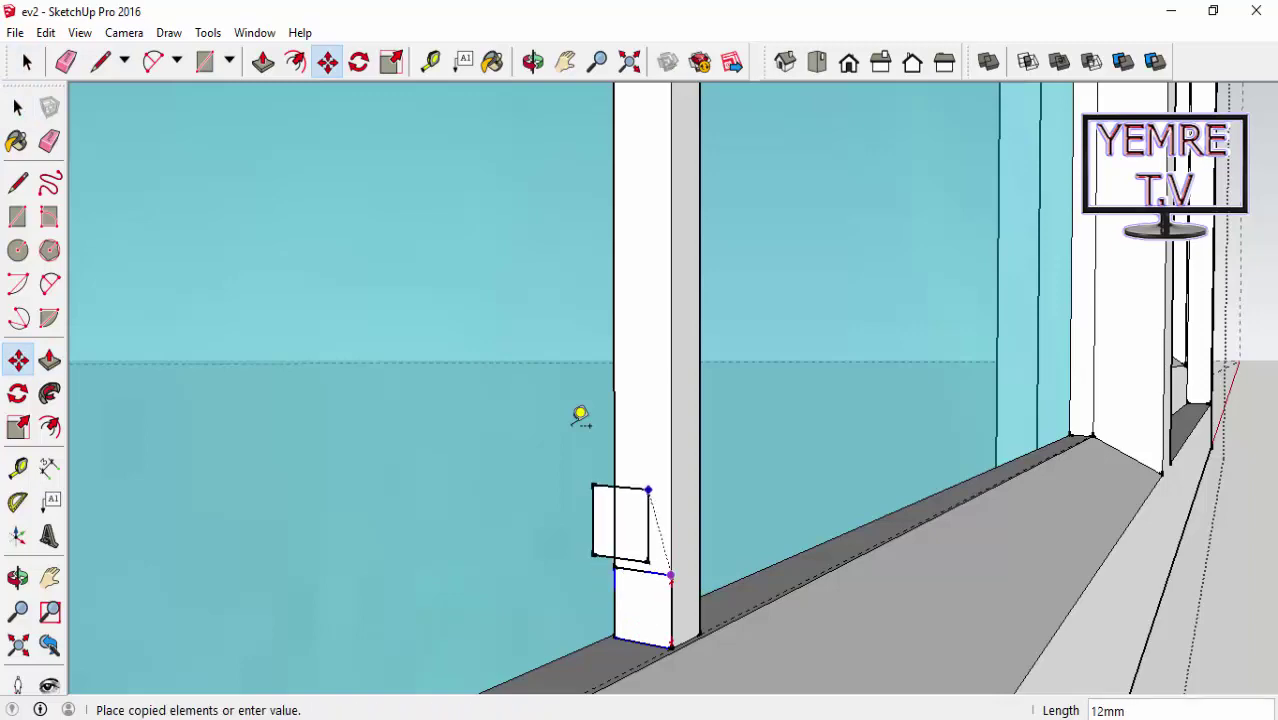
scroll(580, 417, down, 3)
scroll(580, 417, down, 3)
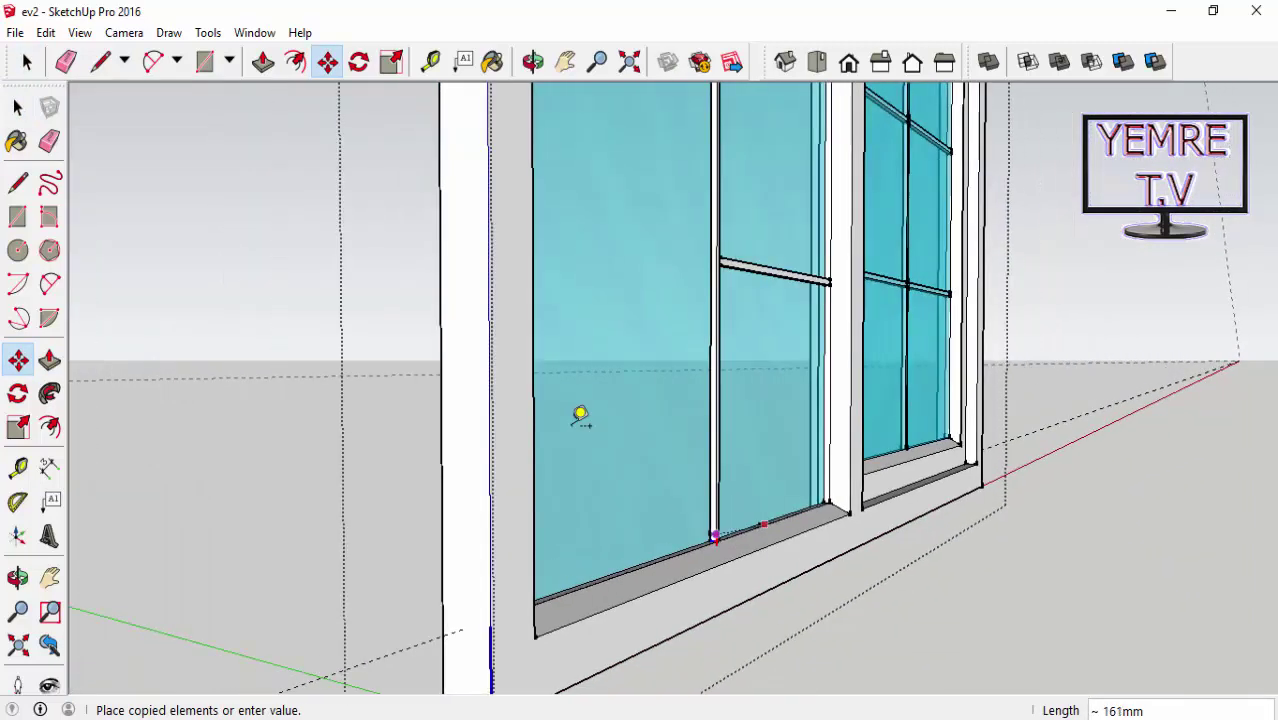
scroll(580, 417, down, 3)
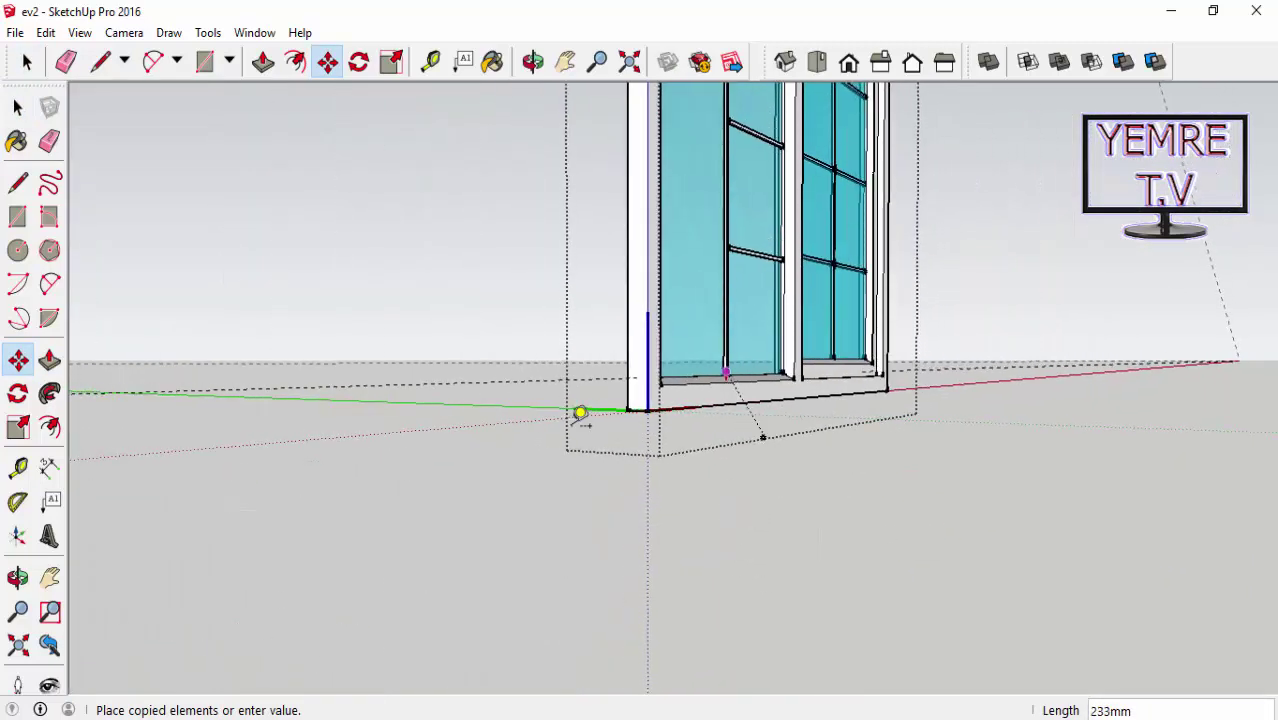
scroll(580, 417, up, 2)
scroll(580, 417, up, 3)
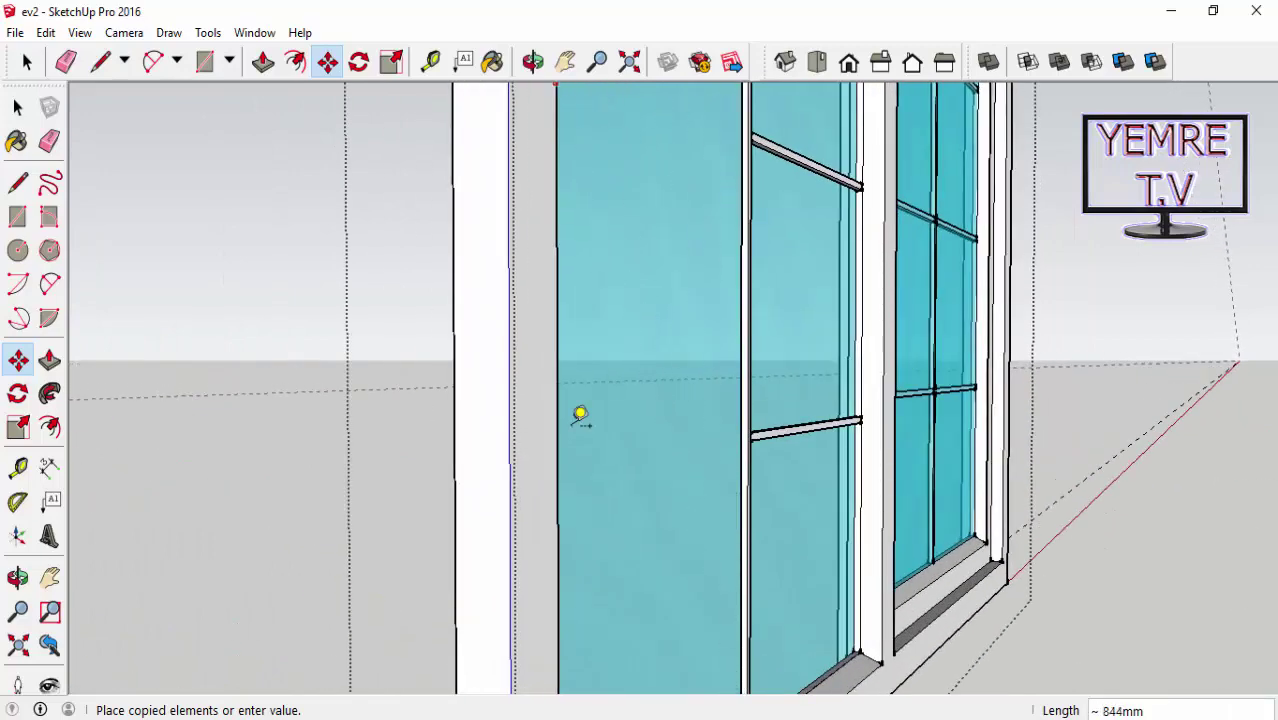
scroll(580, 417, down, 1)
scroll(580, 417, down, 2)
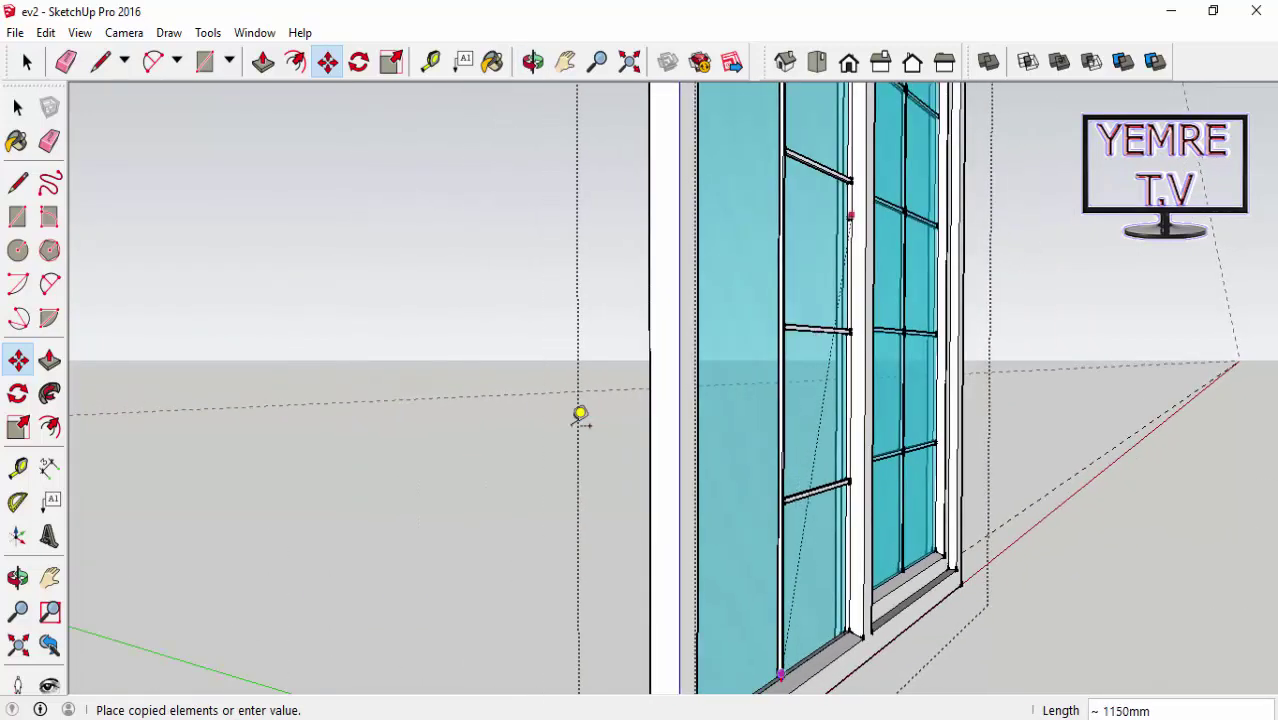
scroll(580, 417, up, 1)
scroll(580, 417, up, 1)
scroll(580, 417, up, 2)
scroll(580, 417, up, 1)
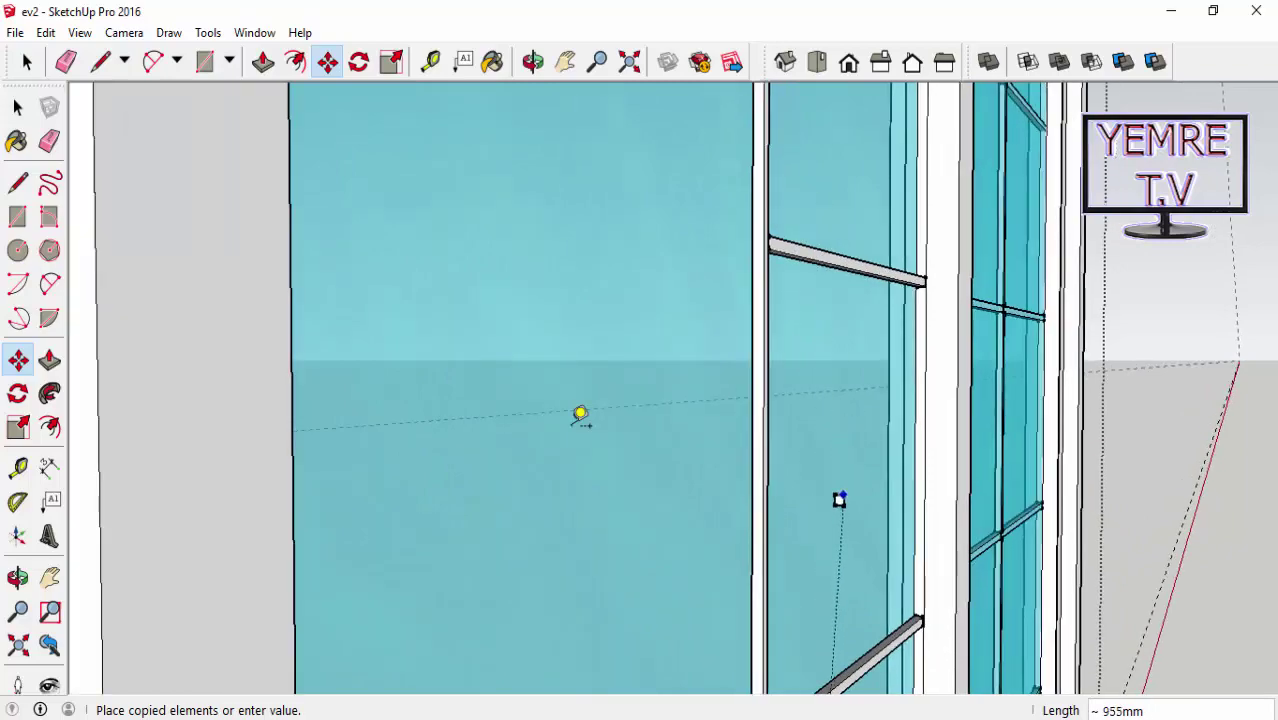
scroll(580, 417, down, 1)
scroll(580, 417, down, 1)
scroll(580, 417, up, 1)
scroll(580, 417, up, 1)
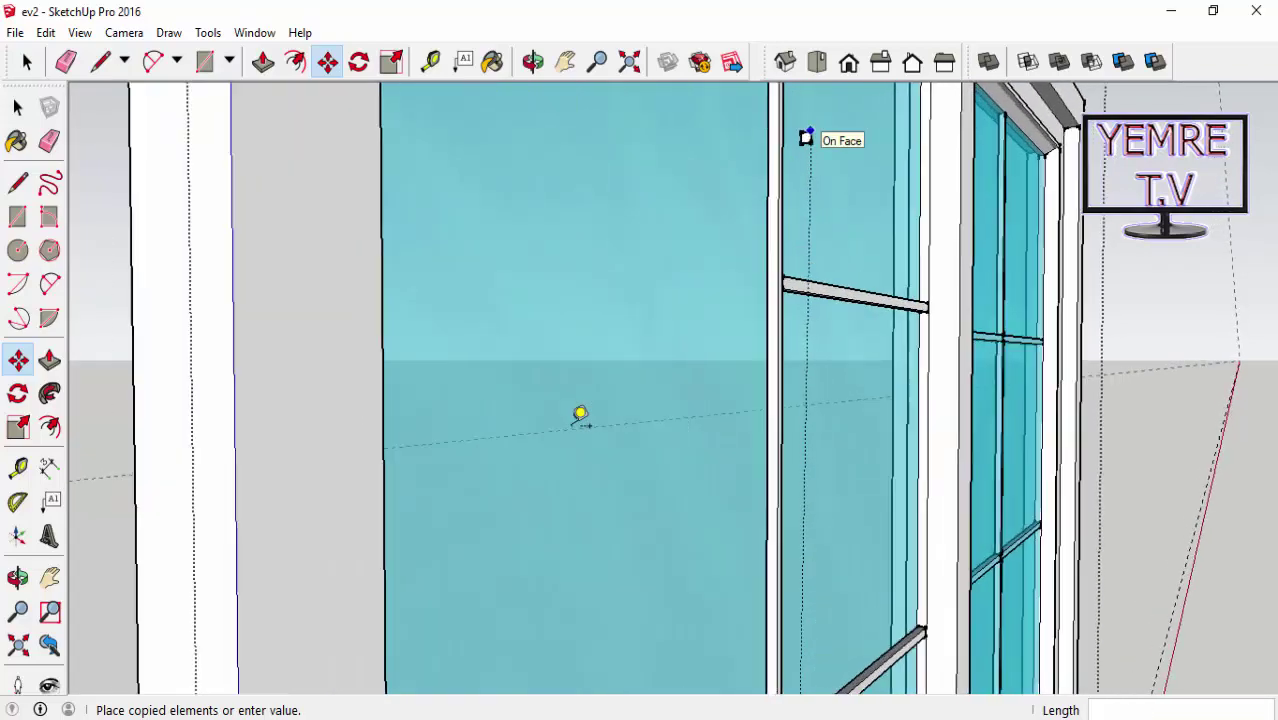
scroll(580, 417, up, 1)
scroll(580, 417, down, 2)
scroll(580, 417, down, 1)
scroll(580, 417, up, 1)
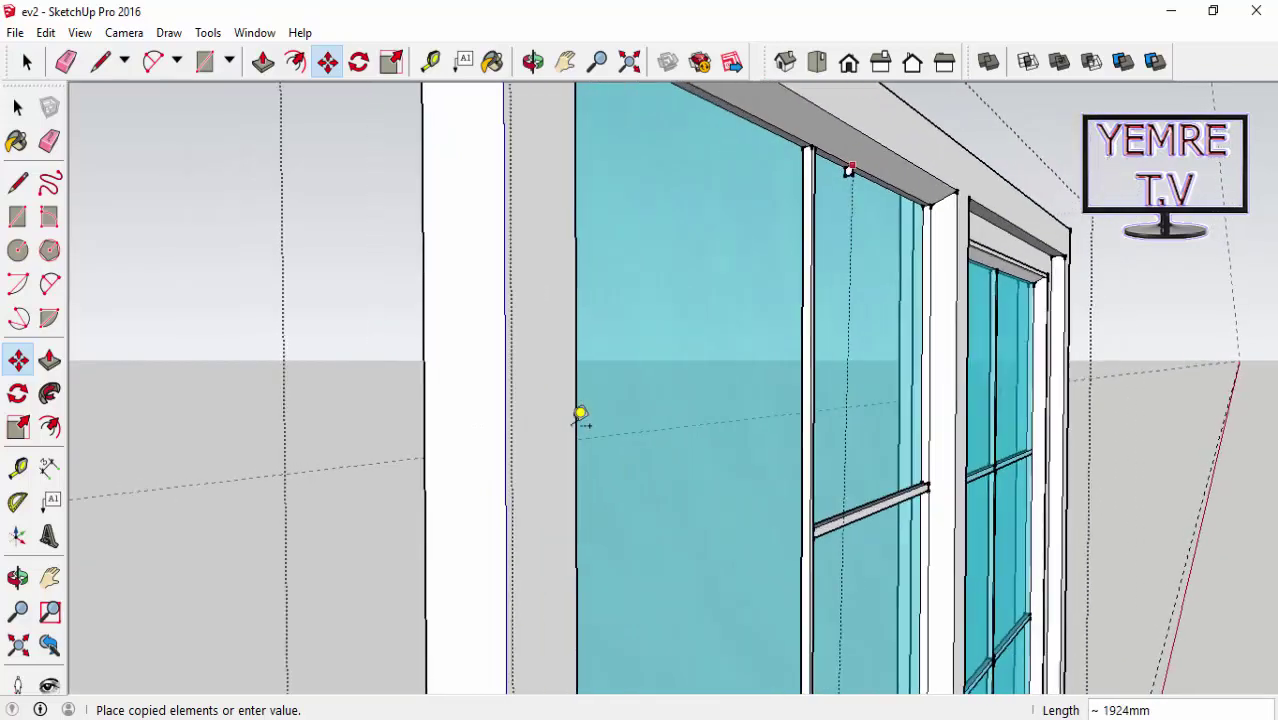
scroll(580, 417, up, 1)
scroll(580, 417, up, 1)
scroll(580, 417, up, 1)
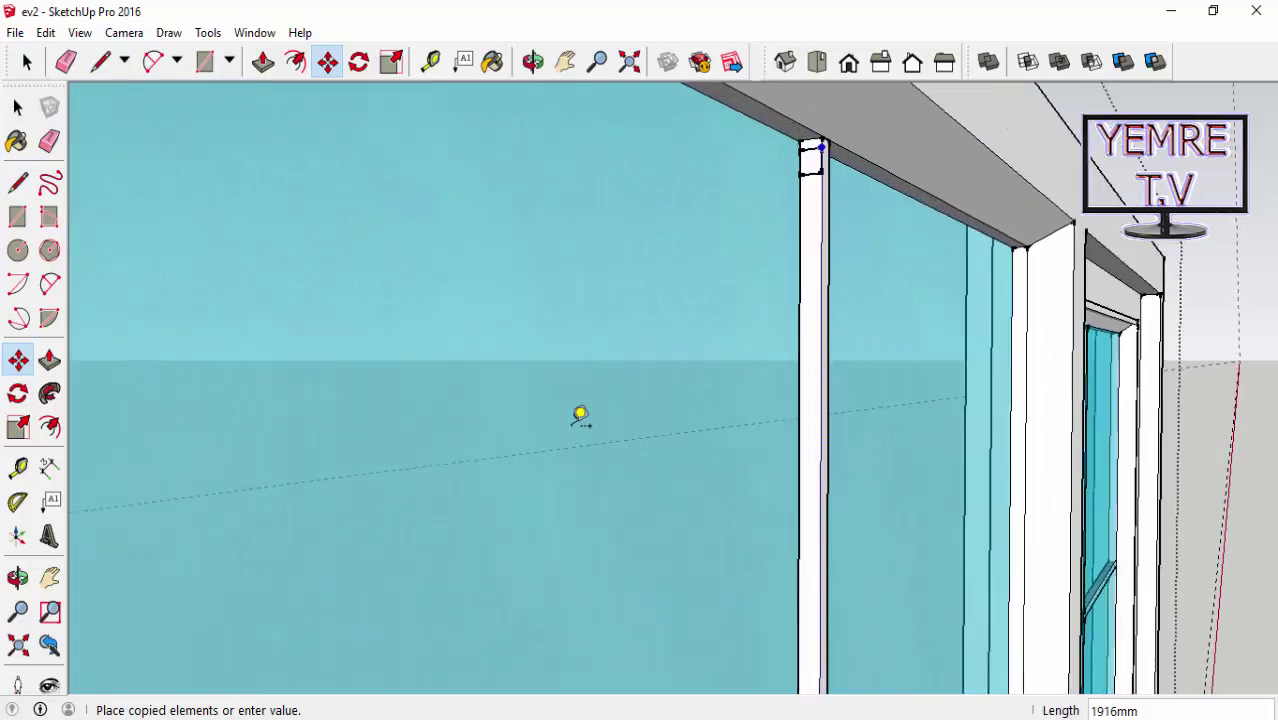
scroll(580, 417, up, 1)
scroll(580, 417, up, 1)
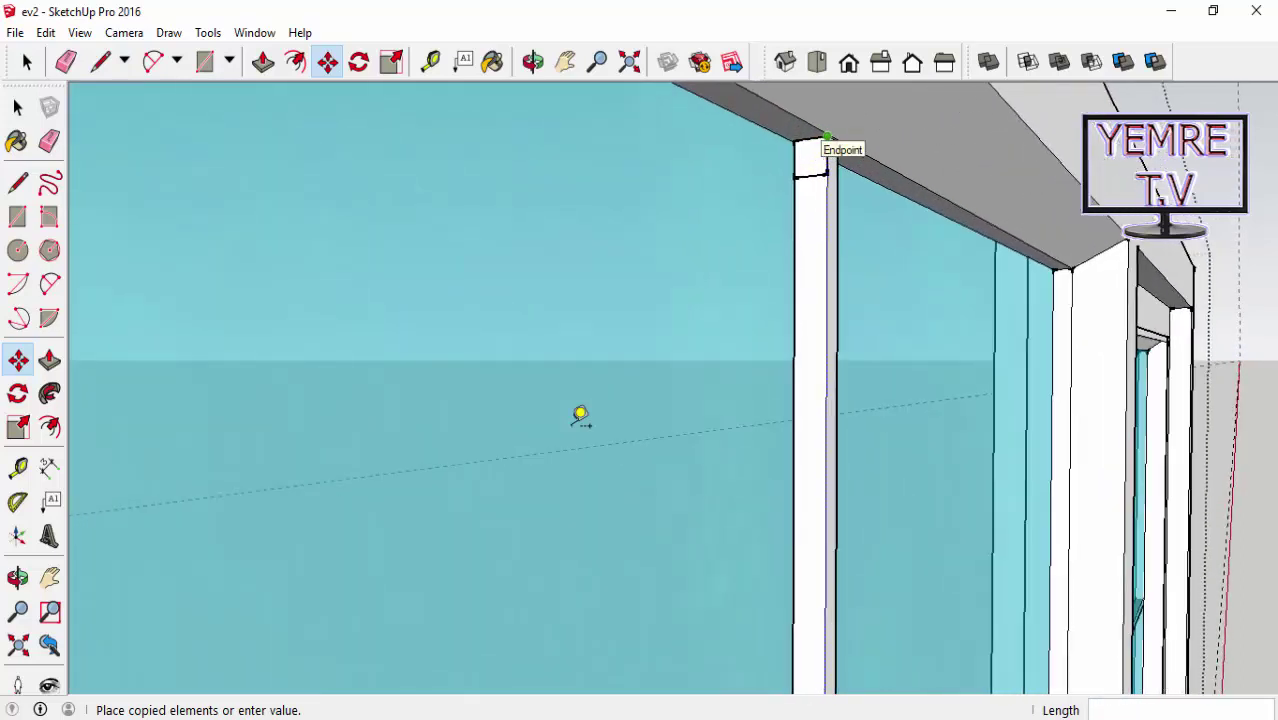
scroll(580, 417, up, 1)
scroll(580, 417, up, 1)
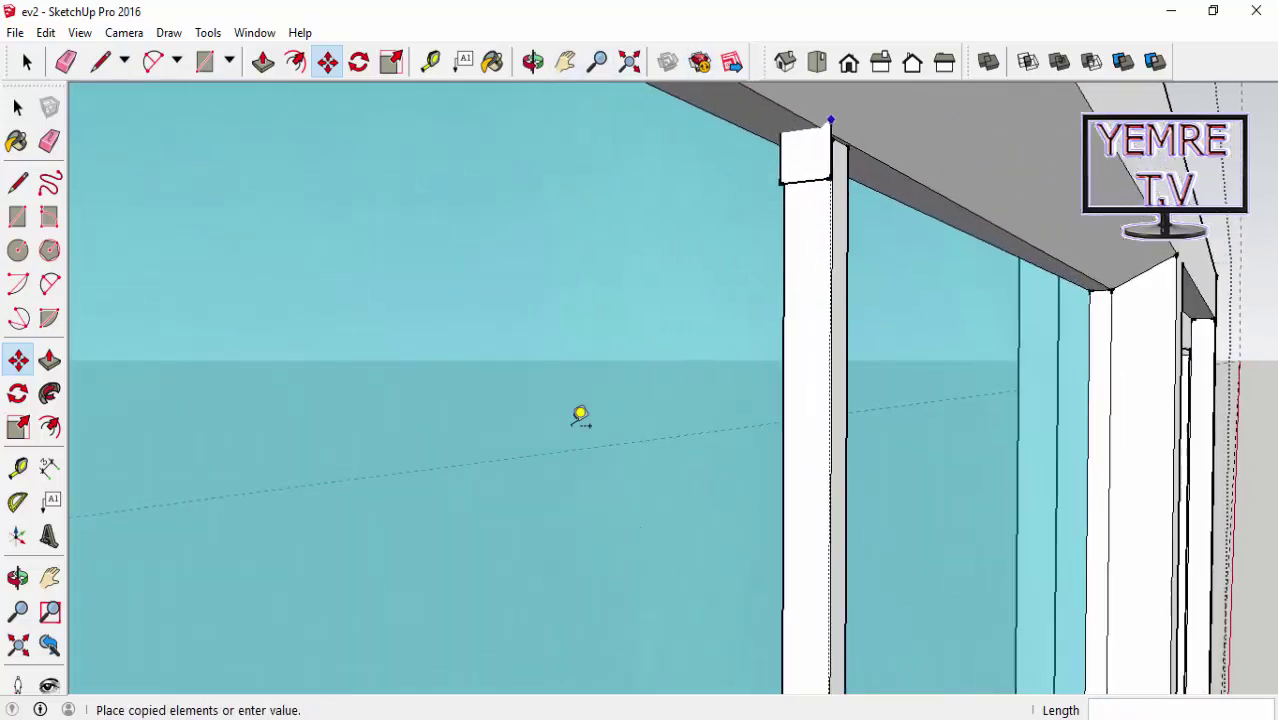
scroll(580, 417, up, 1)
scroll(580, 417, up, 1)
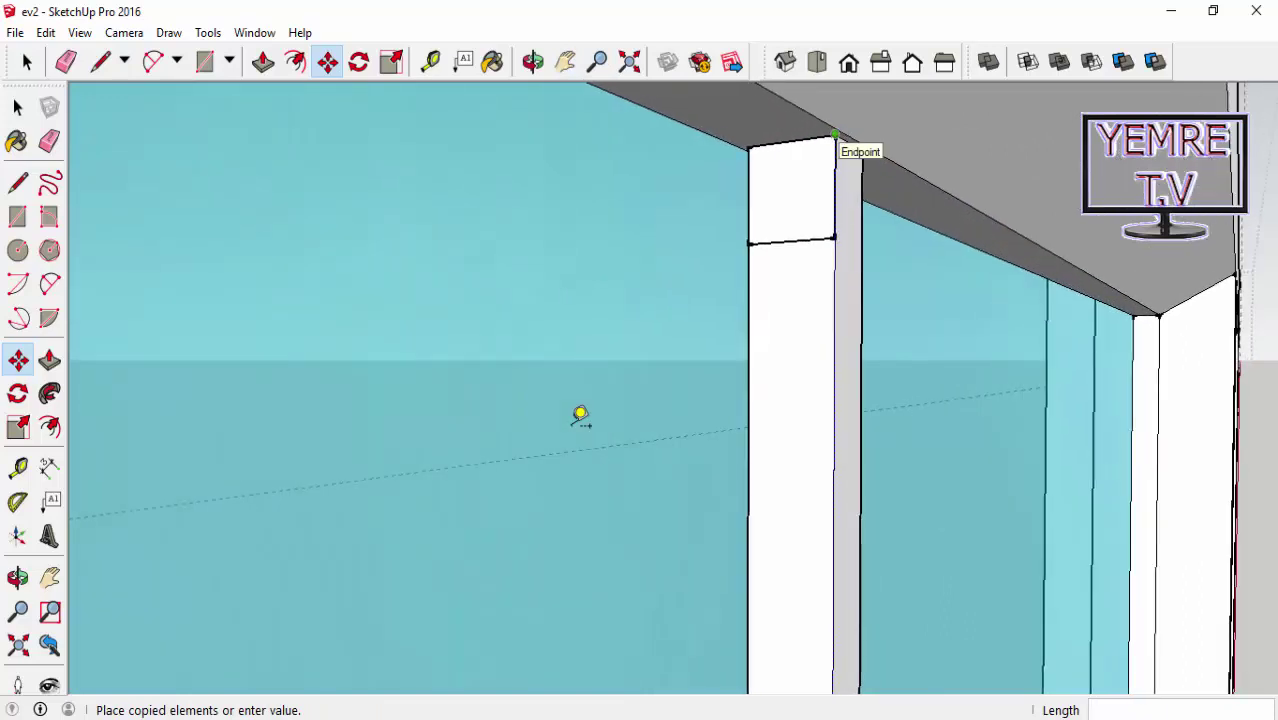
scroll(580, 417, up, 1)
Place the block copy exactly 1920mm above the original
text(1920)
key(Return)
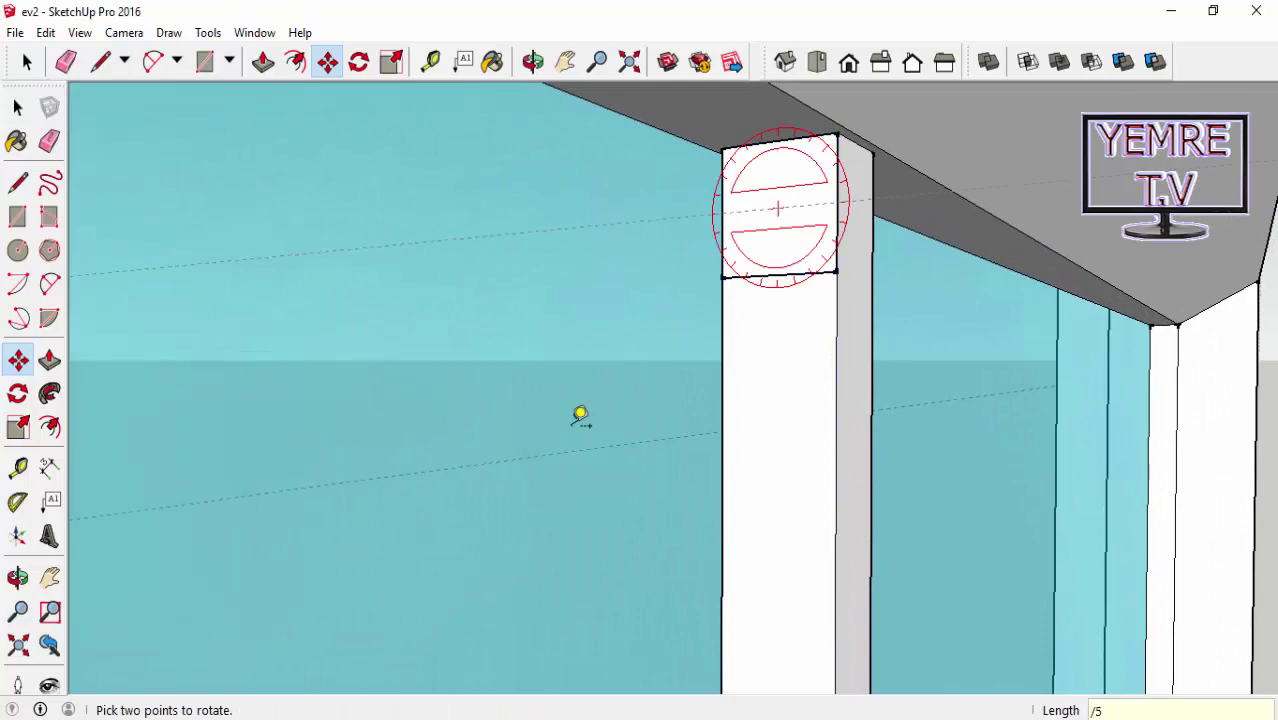
scroll(580, 417, up, 1)
scroll(580, 417, up, 1)
scroll(580, 417, up, 1)
scroll(580, 417, up, 1)
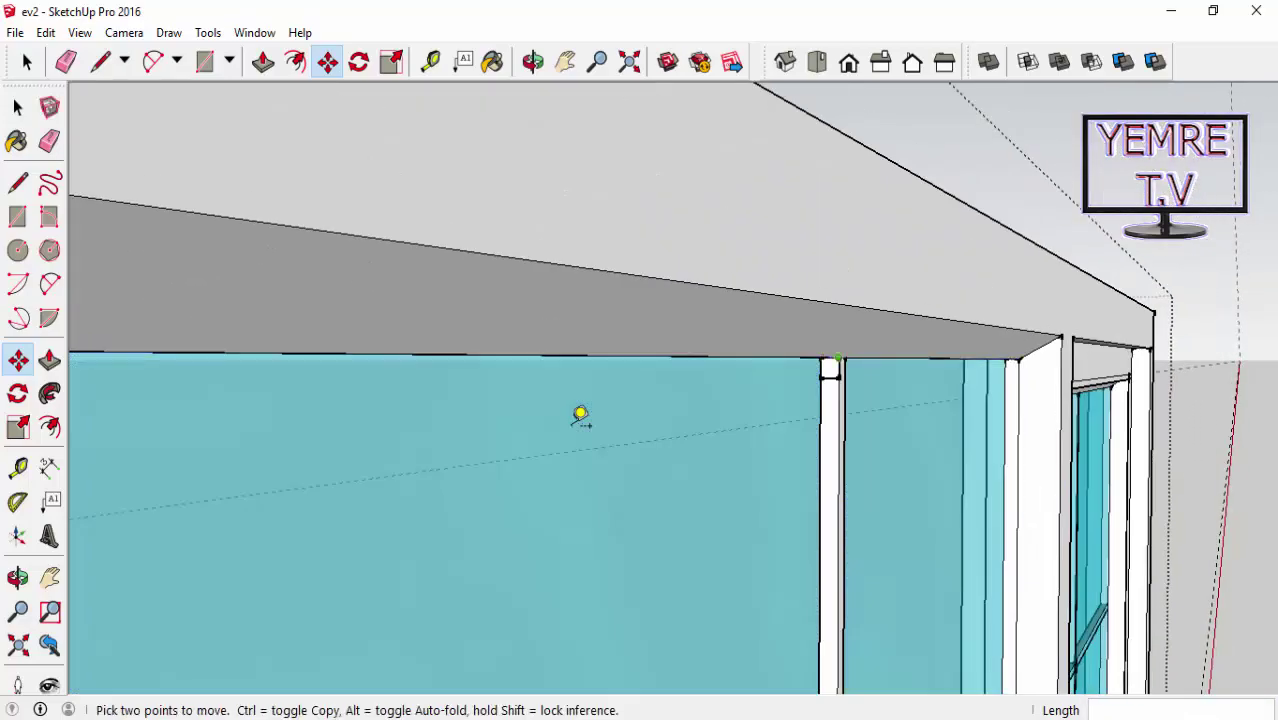
scroll(580, 417, down, 3)
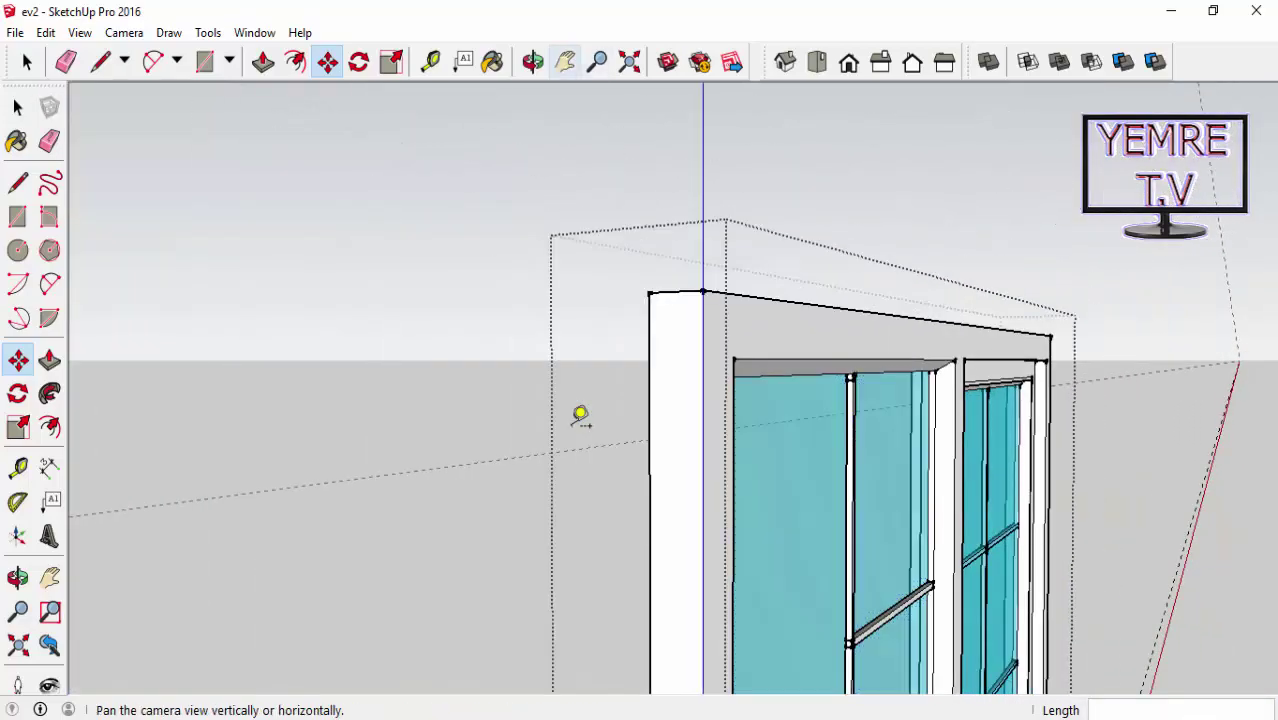
Draw a closing edge across the pillar base's gap to restore its front face
key(h)
drag(580, 417, 580, 417)
scroll(580, 417, up, 1)
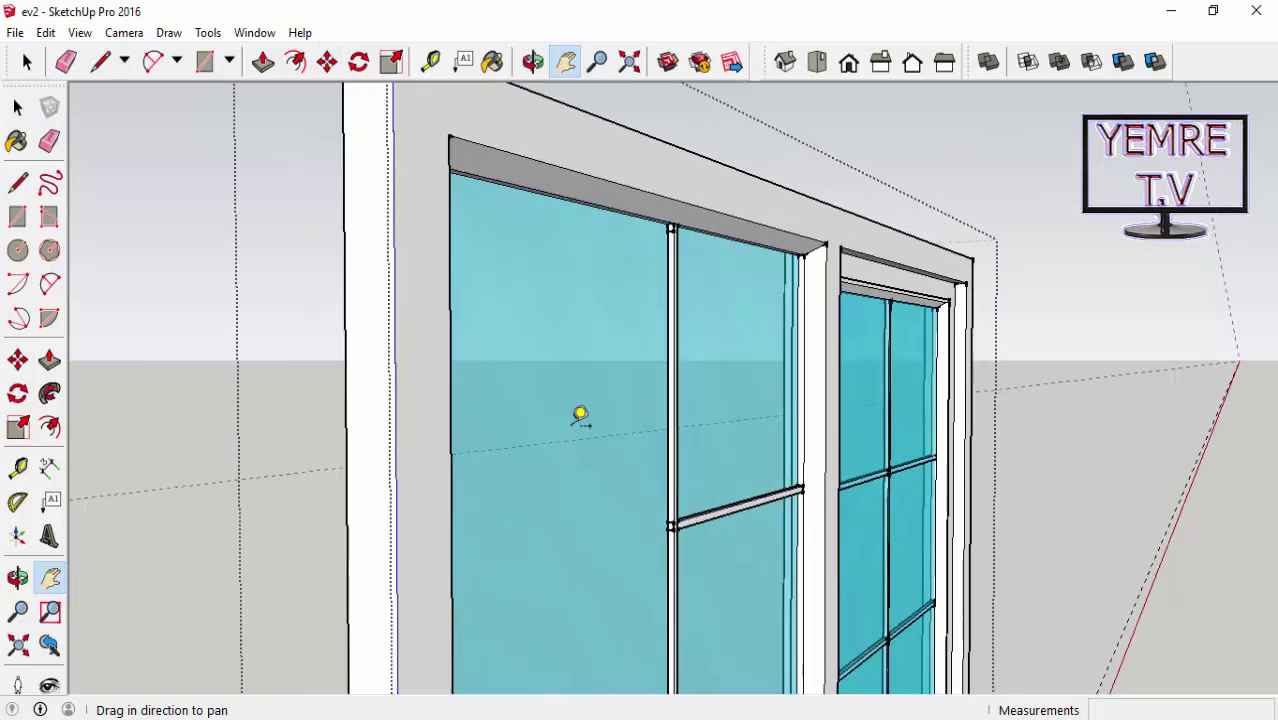
scroll(580, 417, up, 1)
scroll(580, 417, up, 1)
key(space)
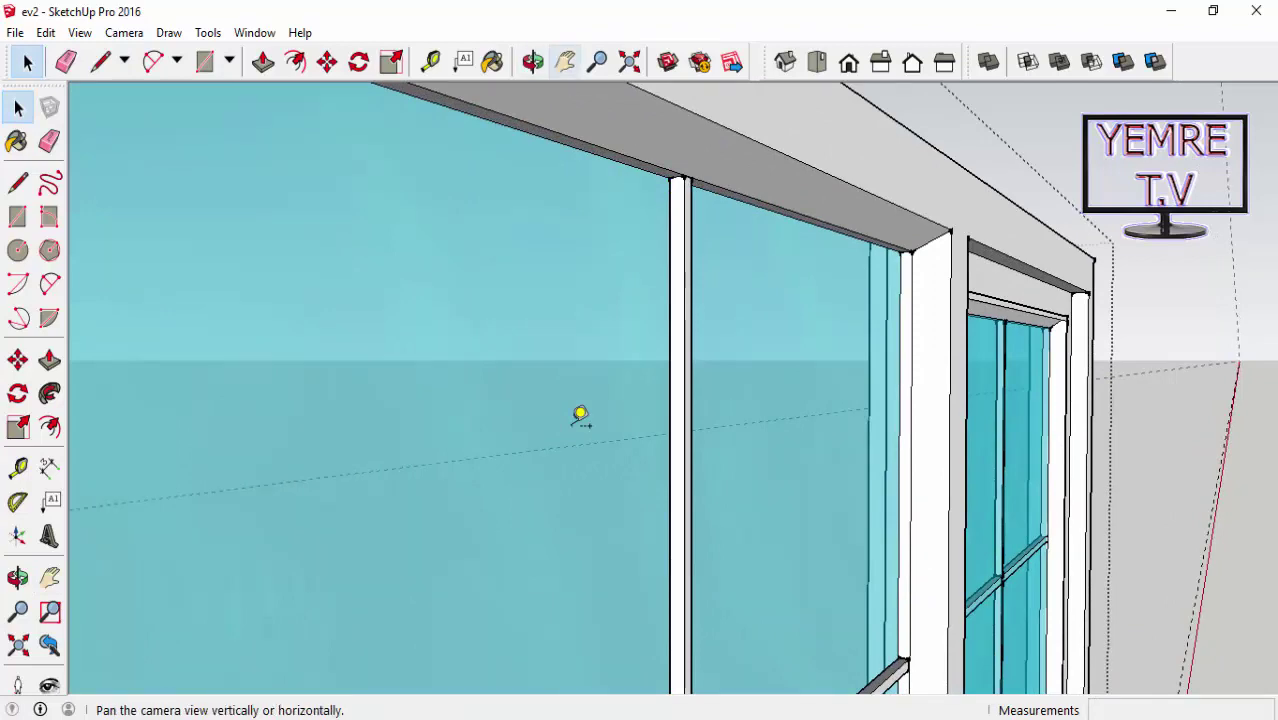
click(565, 61)
middle_drag(580, 417, 580, 417)
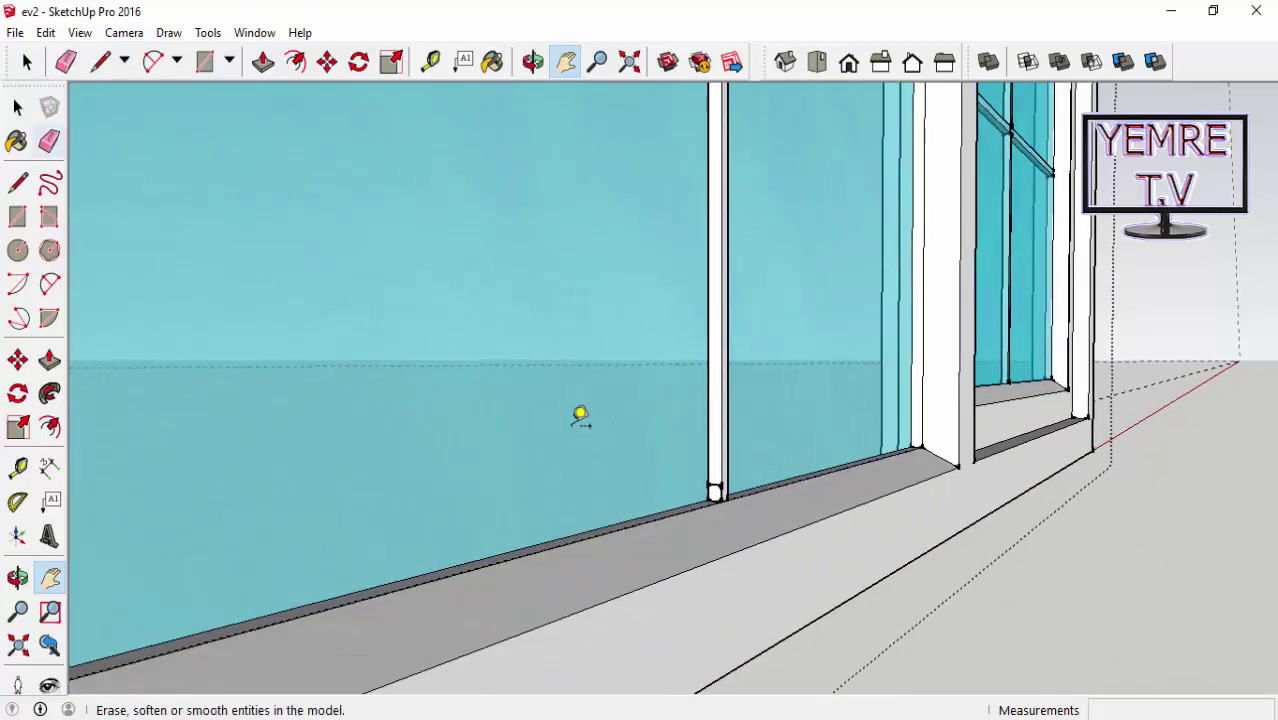
key(space)
scroll(580, 417, up, 2)
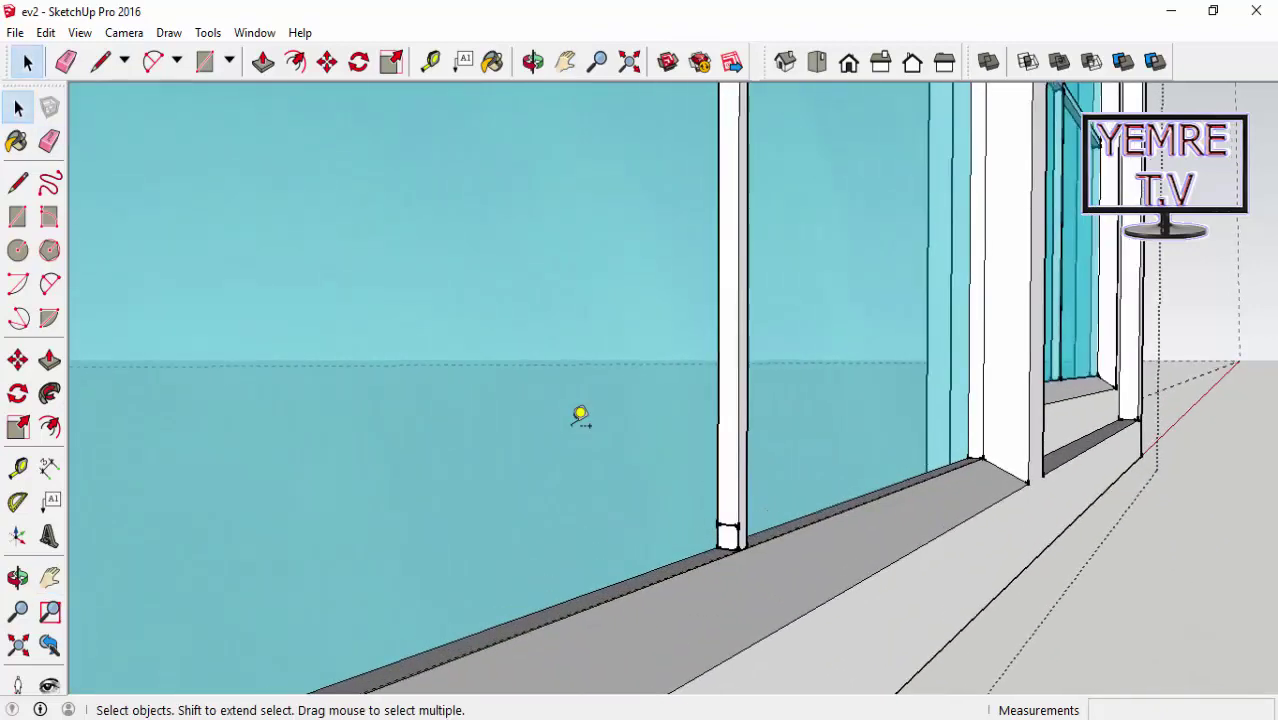
scroll(580, 417, up, 2)
scroll(580, 417, up, 2)
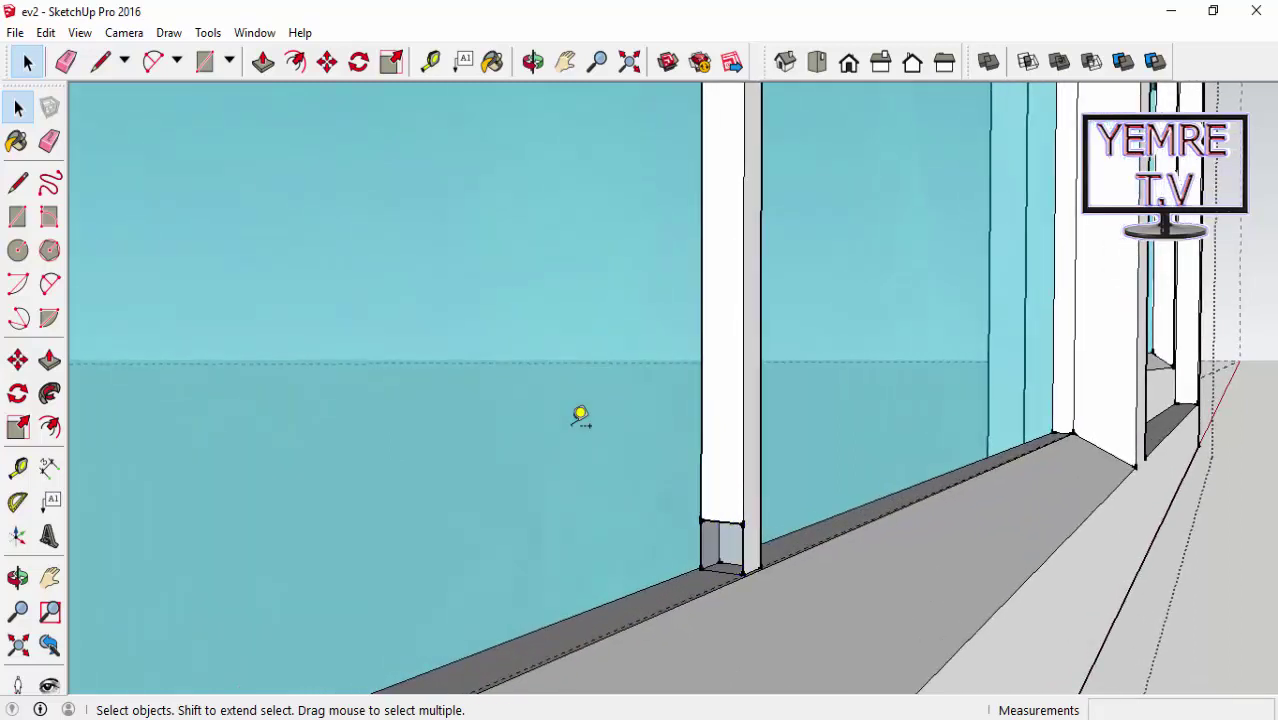
key(l)
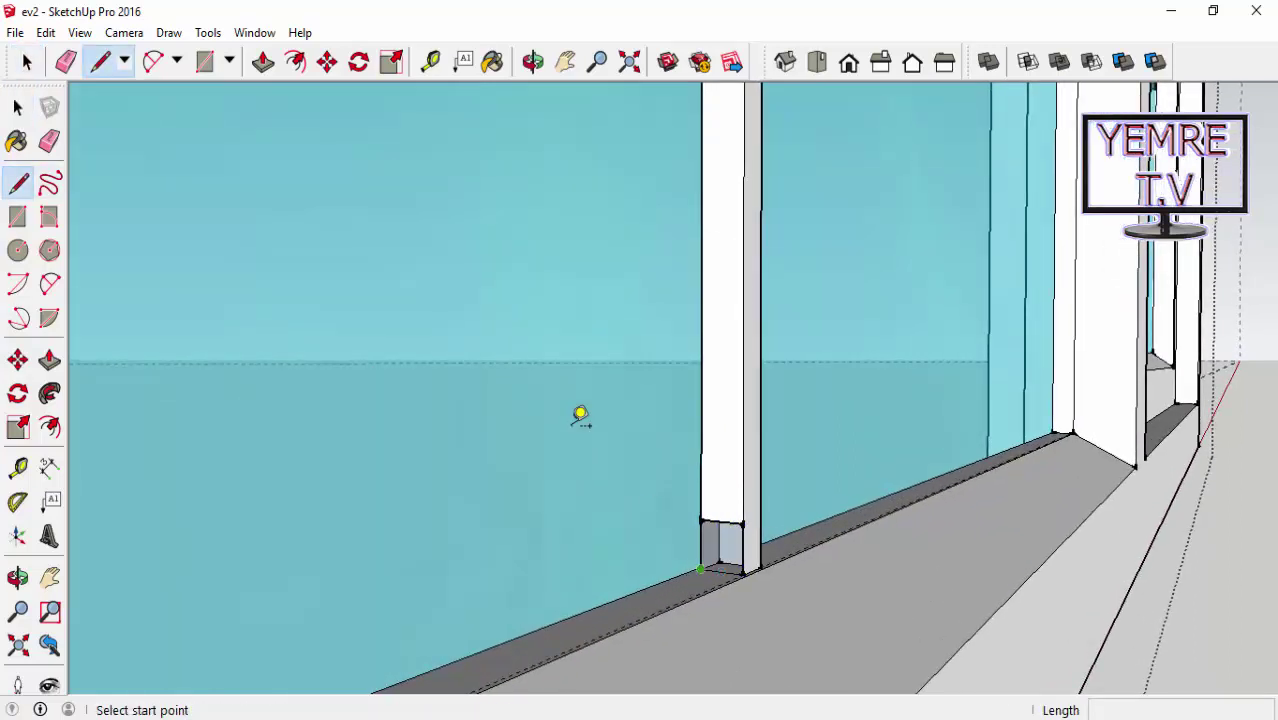
click(700, 570)
click(742, 524)
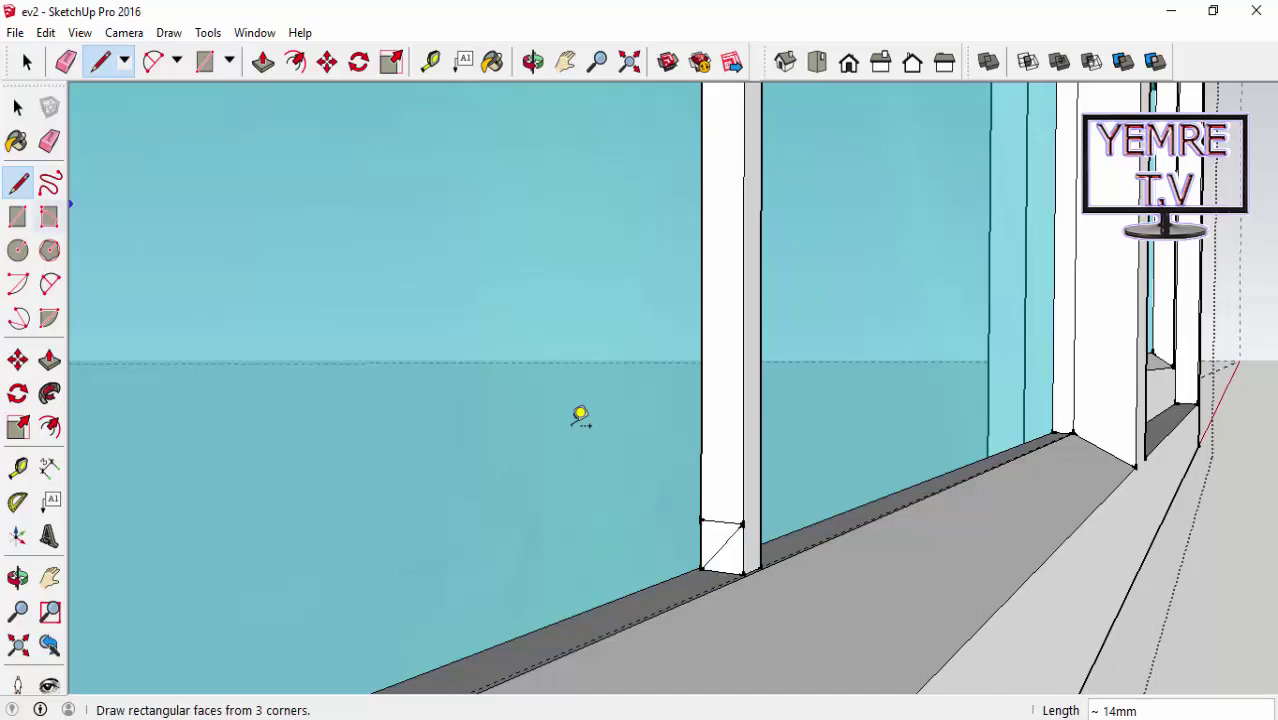
key(e)
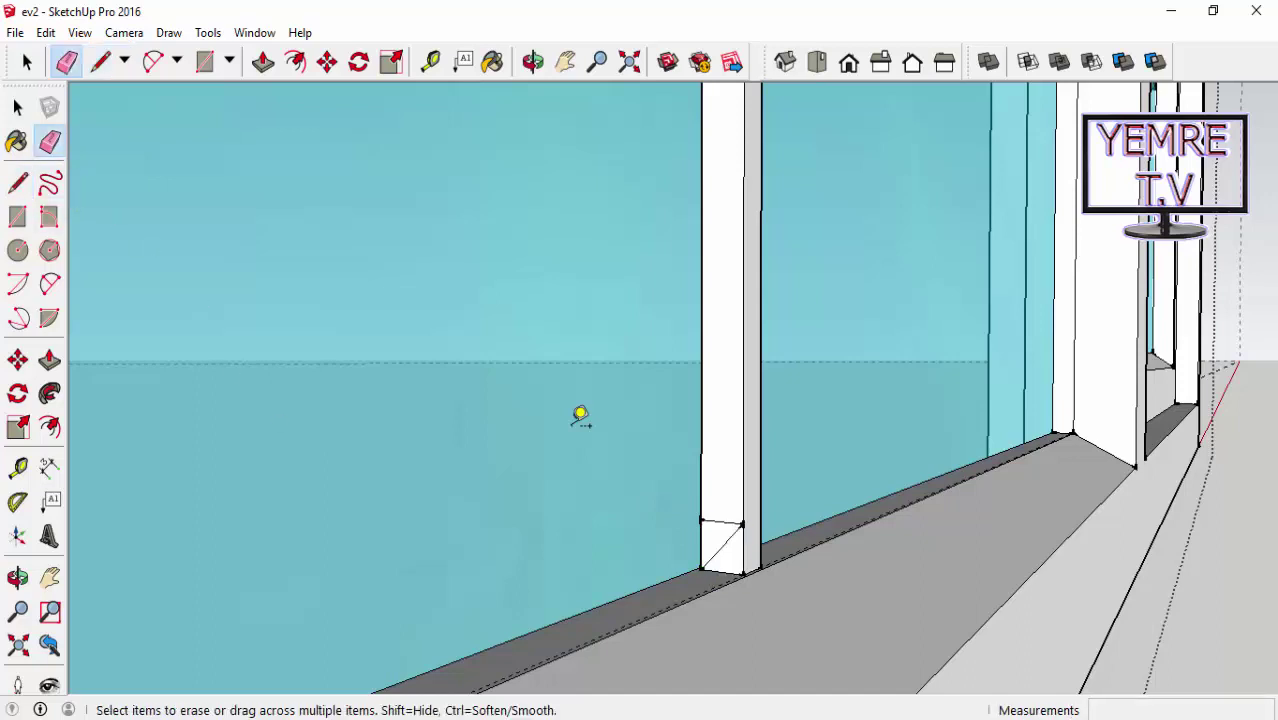
scroll(580, 415, down, 1)
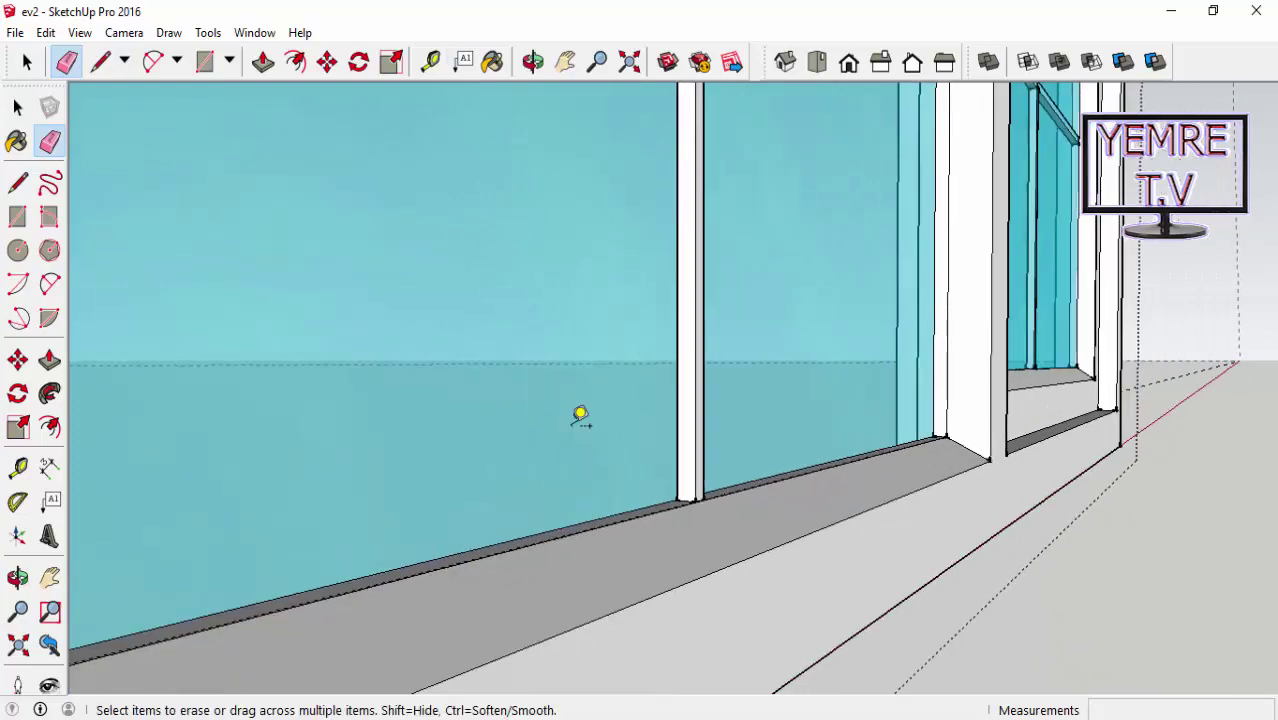
scroll(580, 415, down, 1)
shift+middle_drag(580, 415, 580, 415)
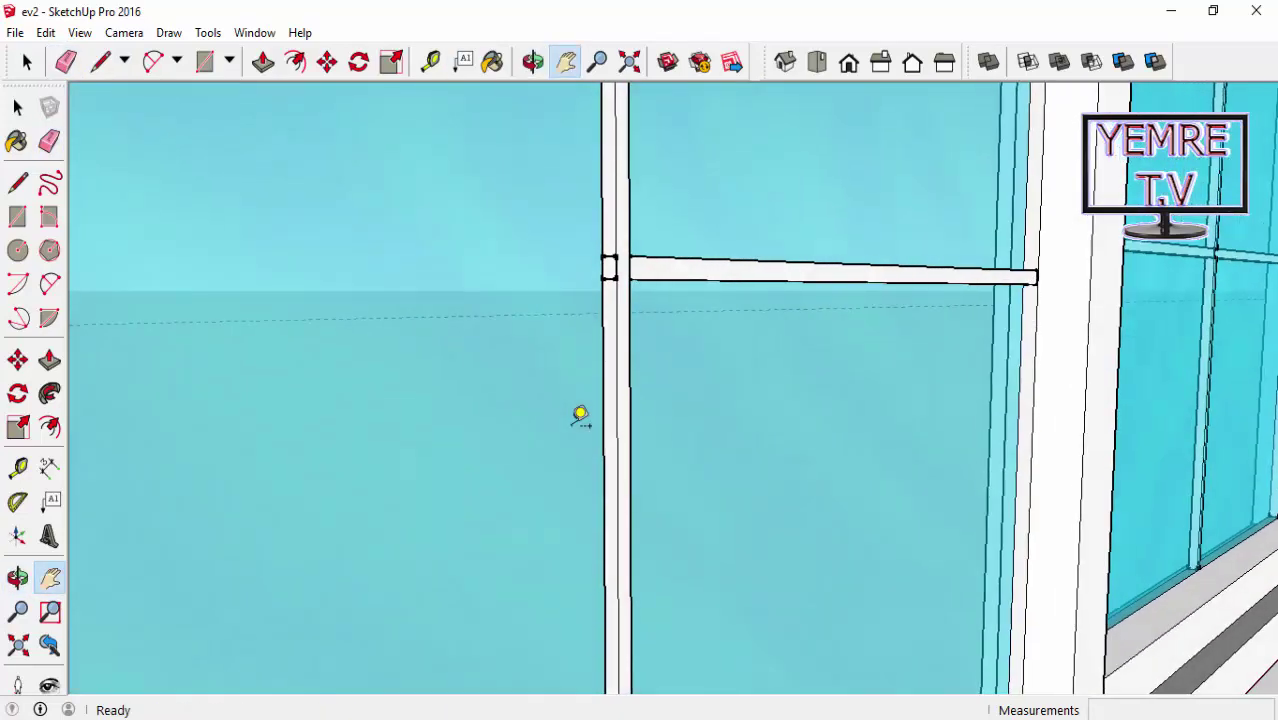
Push the crossbar component's end face about 427mm left across the whole left pane
key(space)
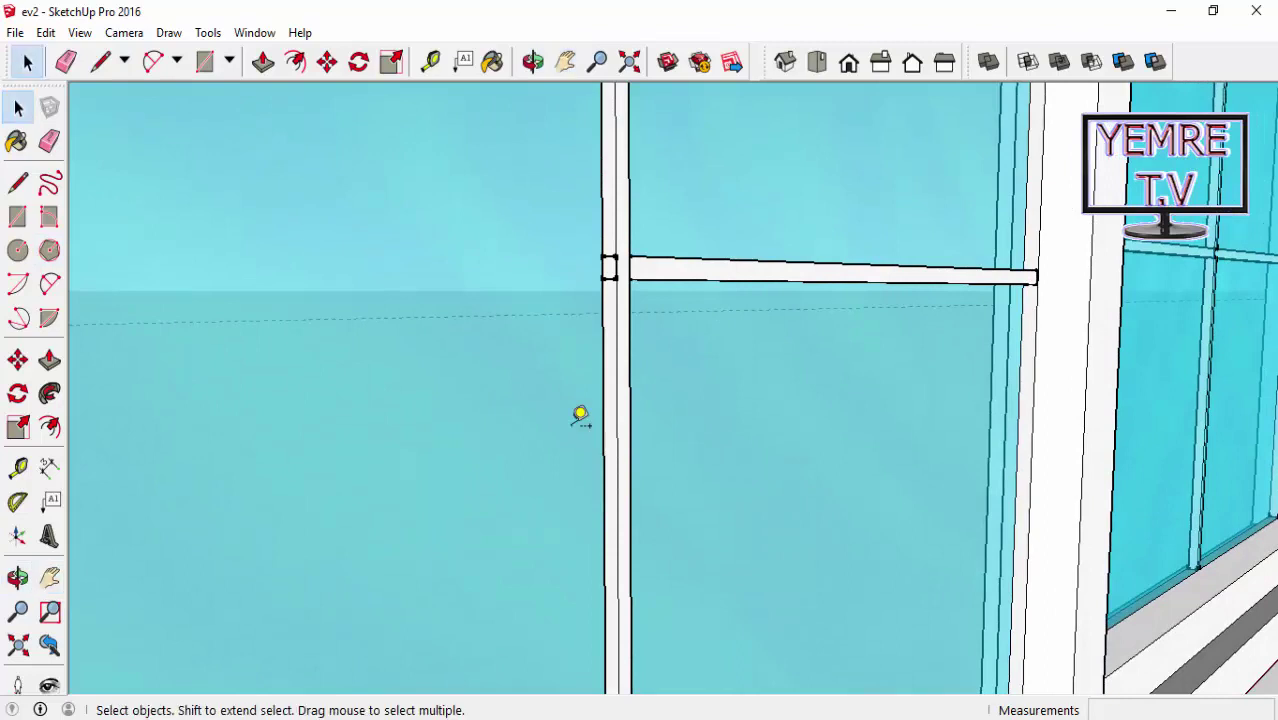
double_click(609, 268)
key(p)
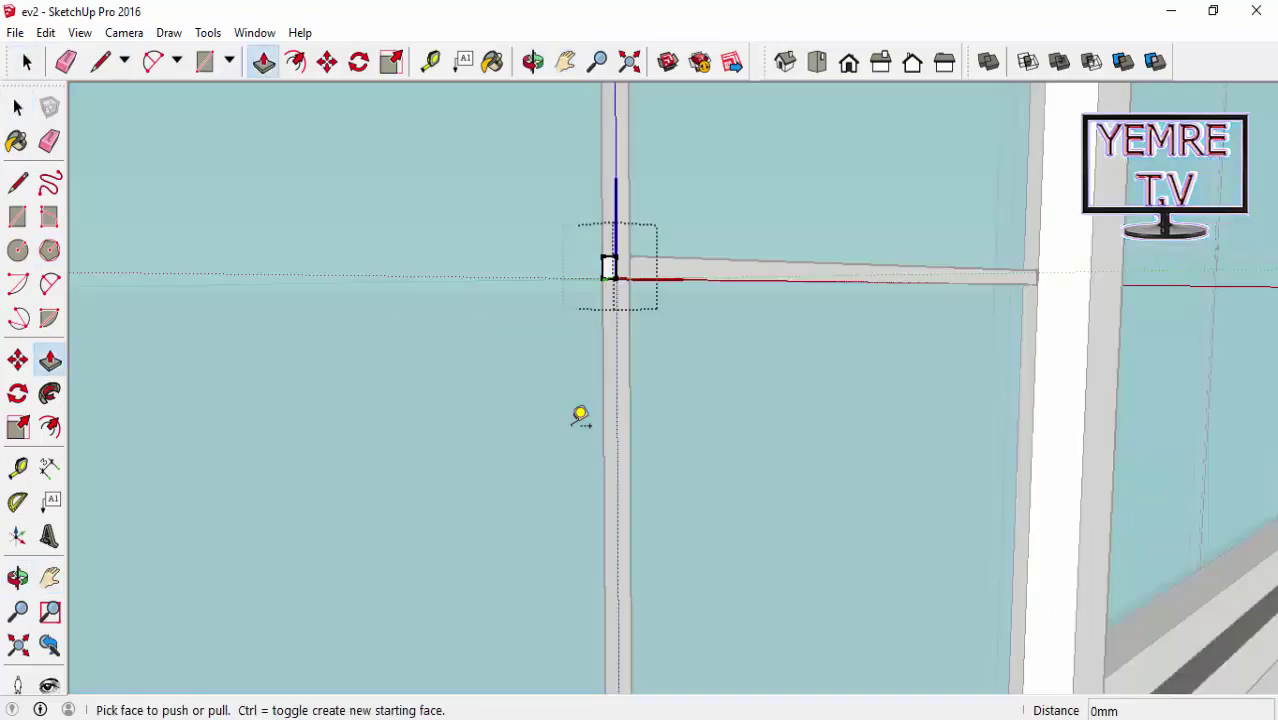
click(580, 415)
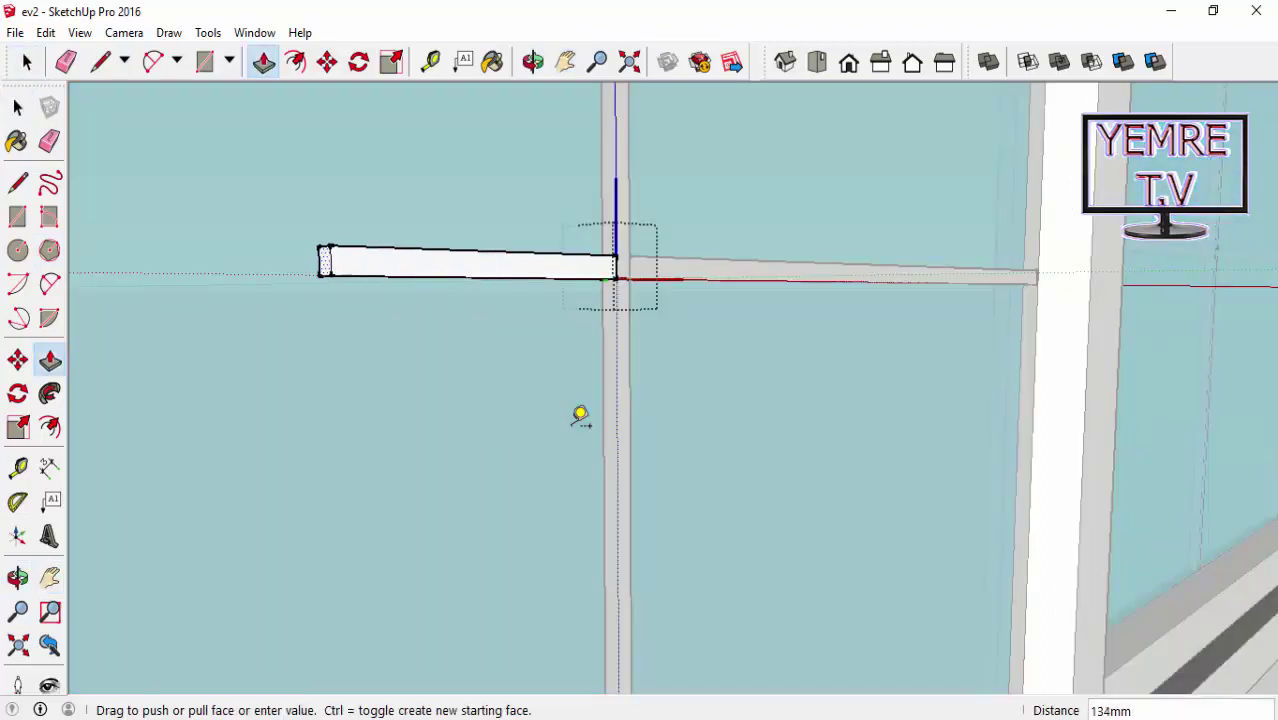
scroll(580, 415, down, 3)
scroll(580, 415, down, 3)
scroll(580, 415, up, 1)
scroll(580, 415, up, 1)
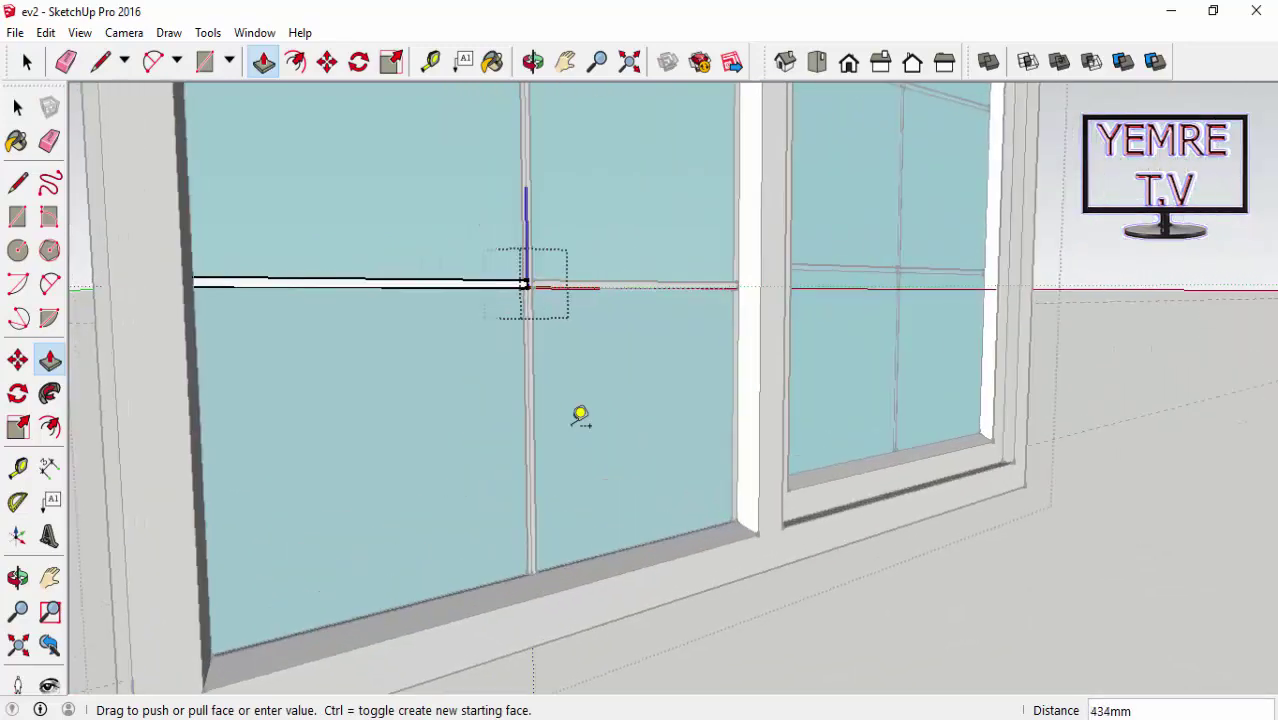
scroll(580, 415, up, 2)
scroll(580, 415, up, 2)
middle_drag(580, 415, 580, 415)
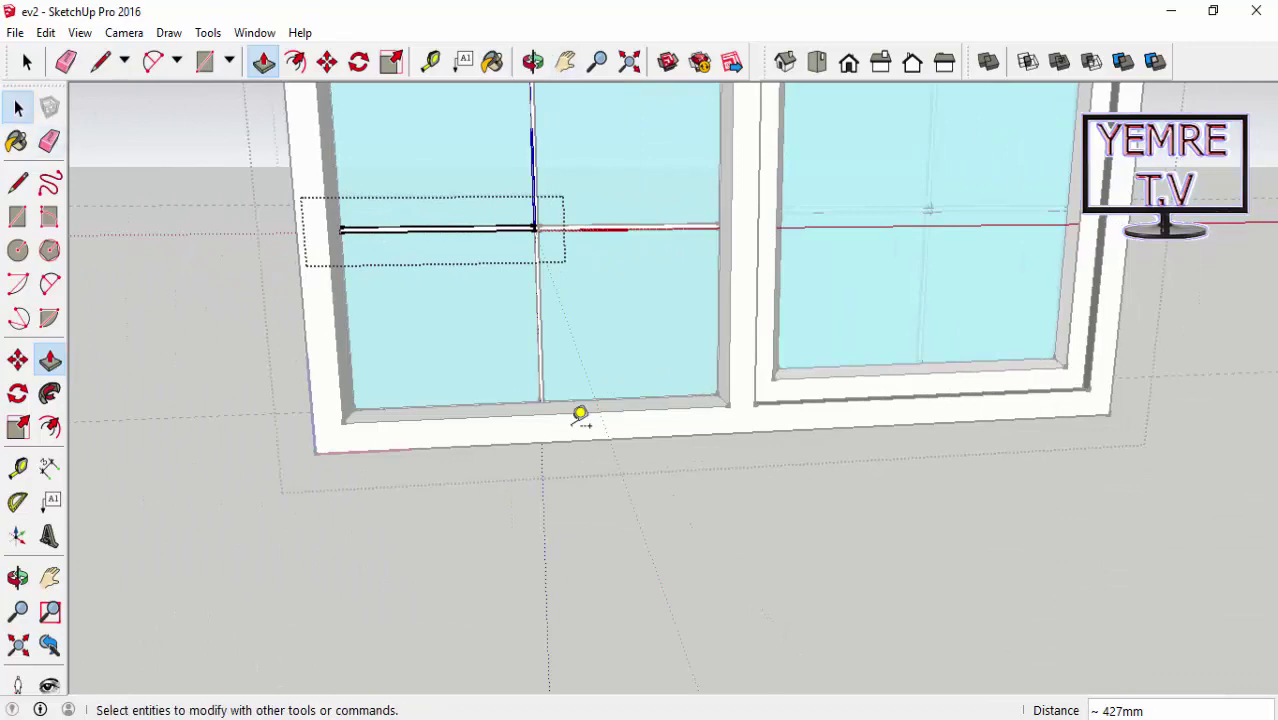
key(space)
key(Escape)
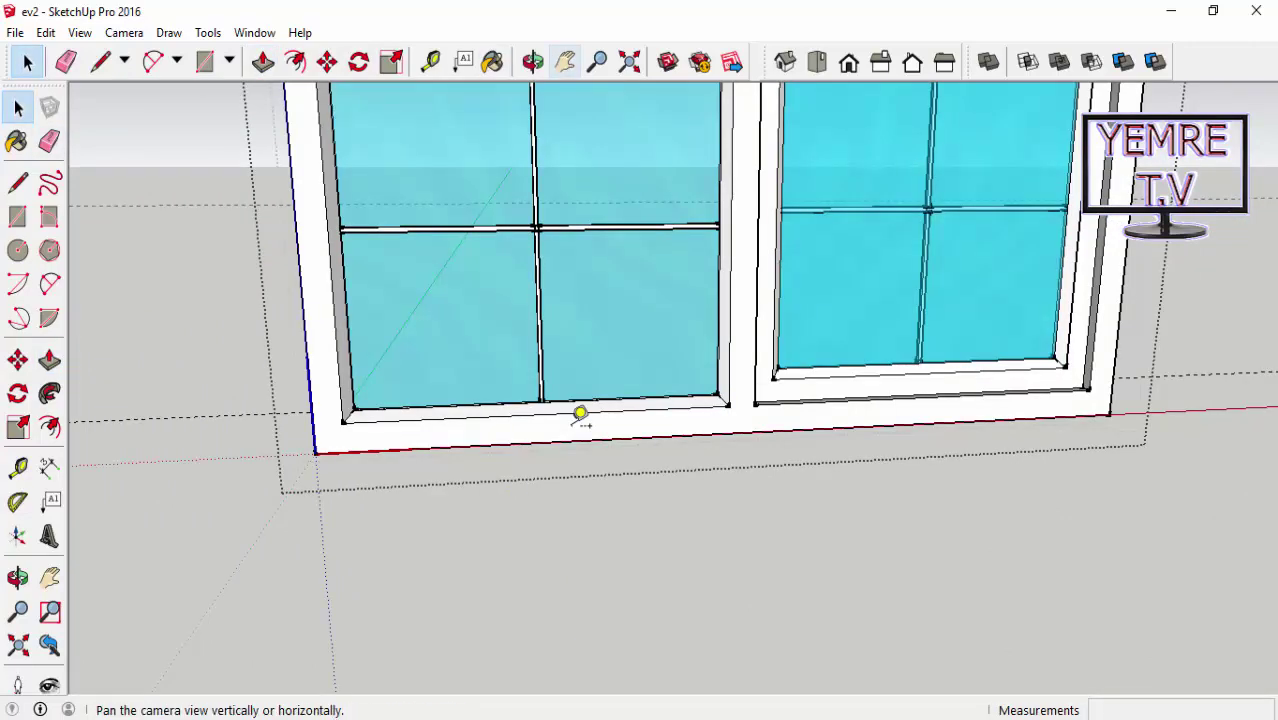
Unhide all hidden geometry with Edit > Unhide > All
shift+middle_drag(580, 415, 580, 415)
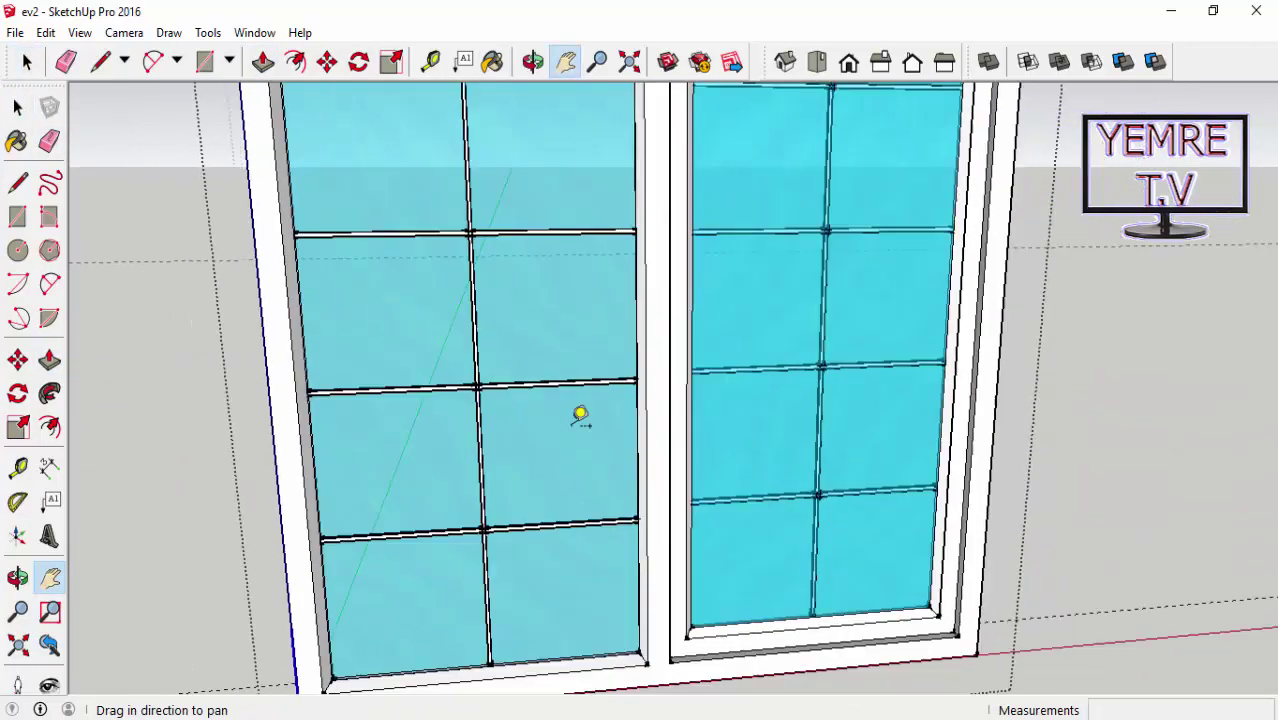
scroll(580, 415, down, 4)
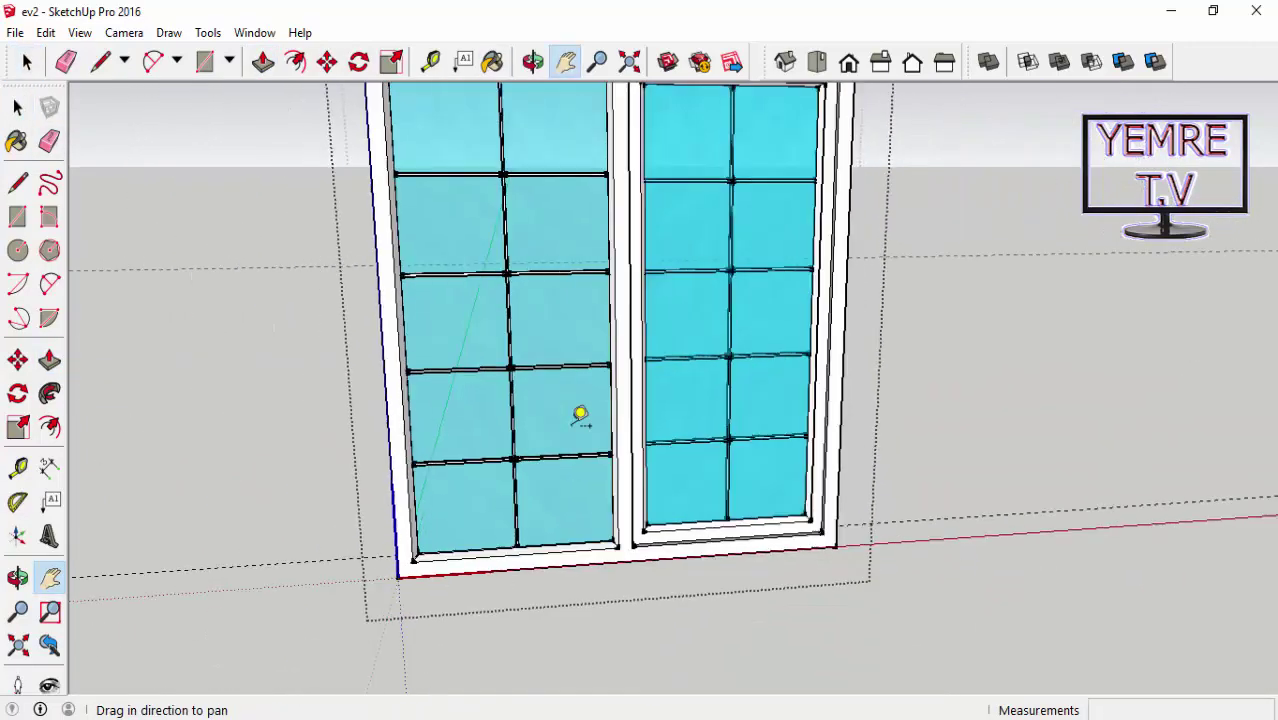
scroll(580, 415, down, 2)
scroll(580, 415, up, 1)
scroll(580, 415, up, 2)
scroll(580, 415, up, 1)
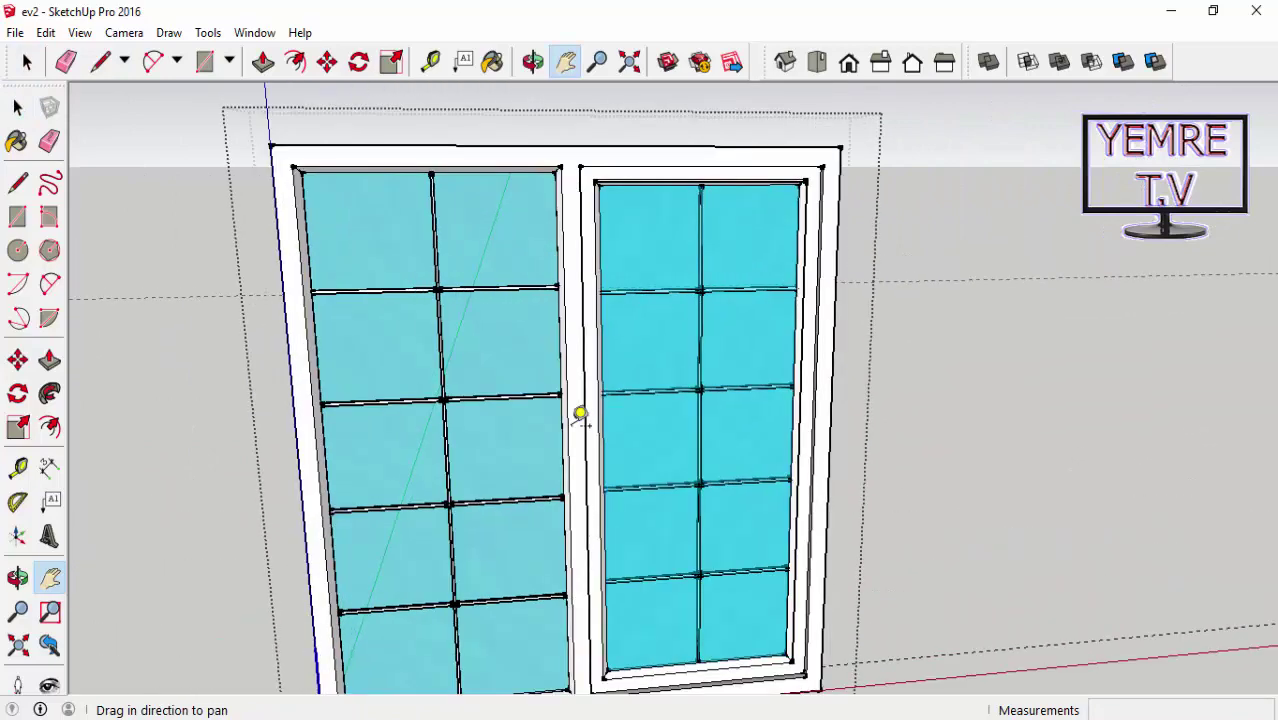
key(alt+e)
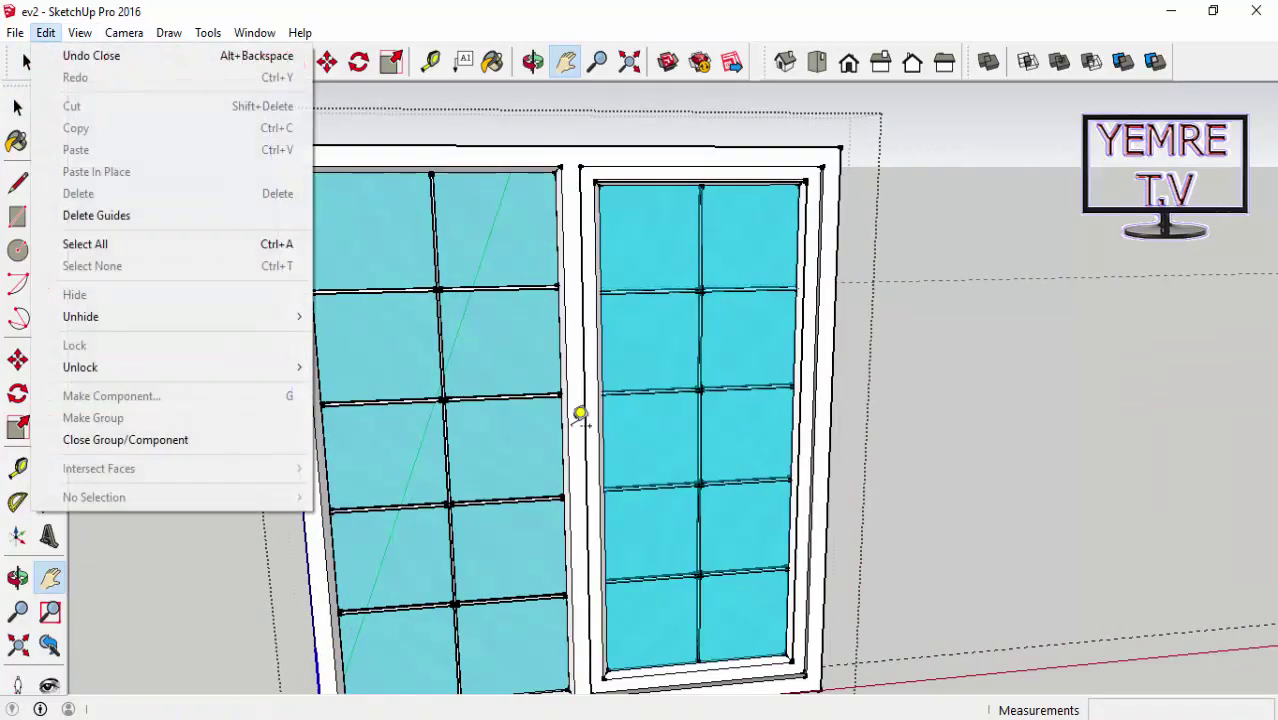
key(Down)
key(Down)
key(Down)
key(Down)
key(Down)
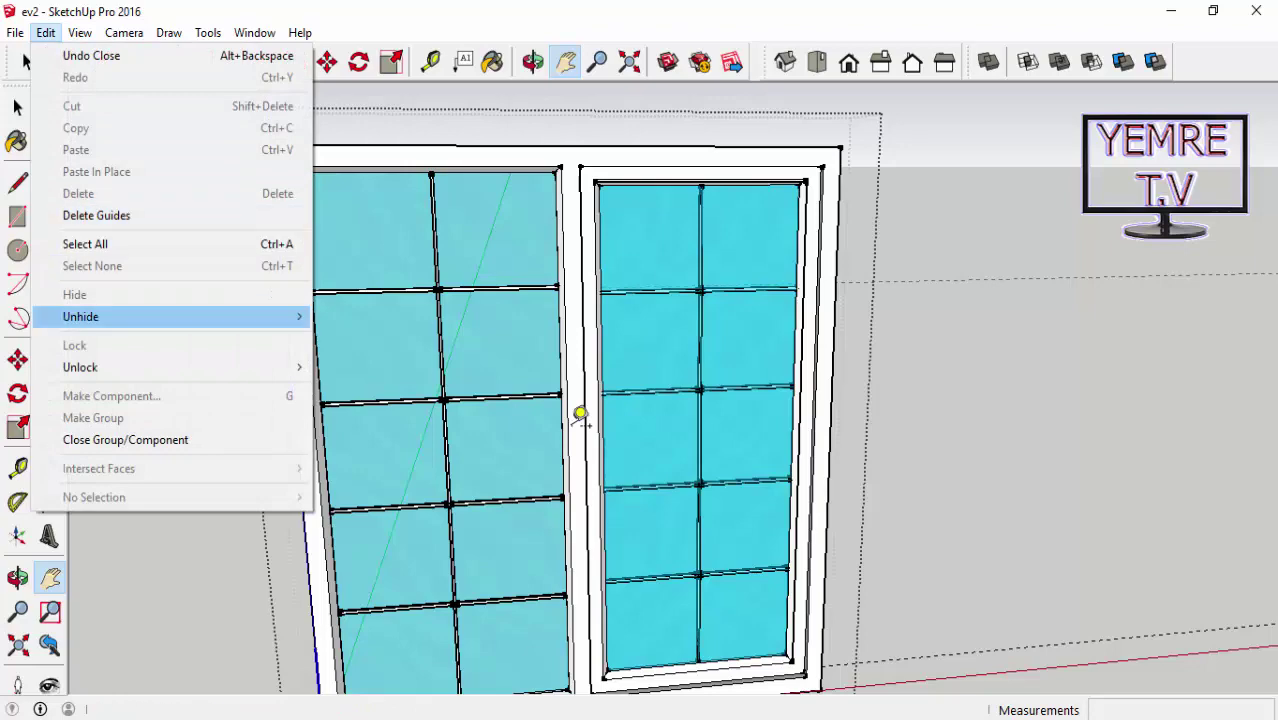
key(Right)
key(Down)
key(Down)
key(Return)
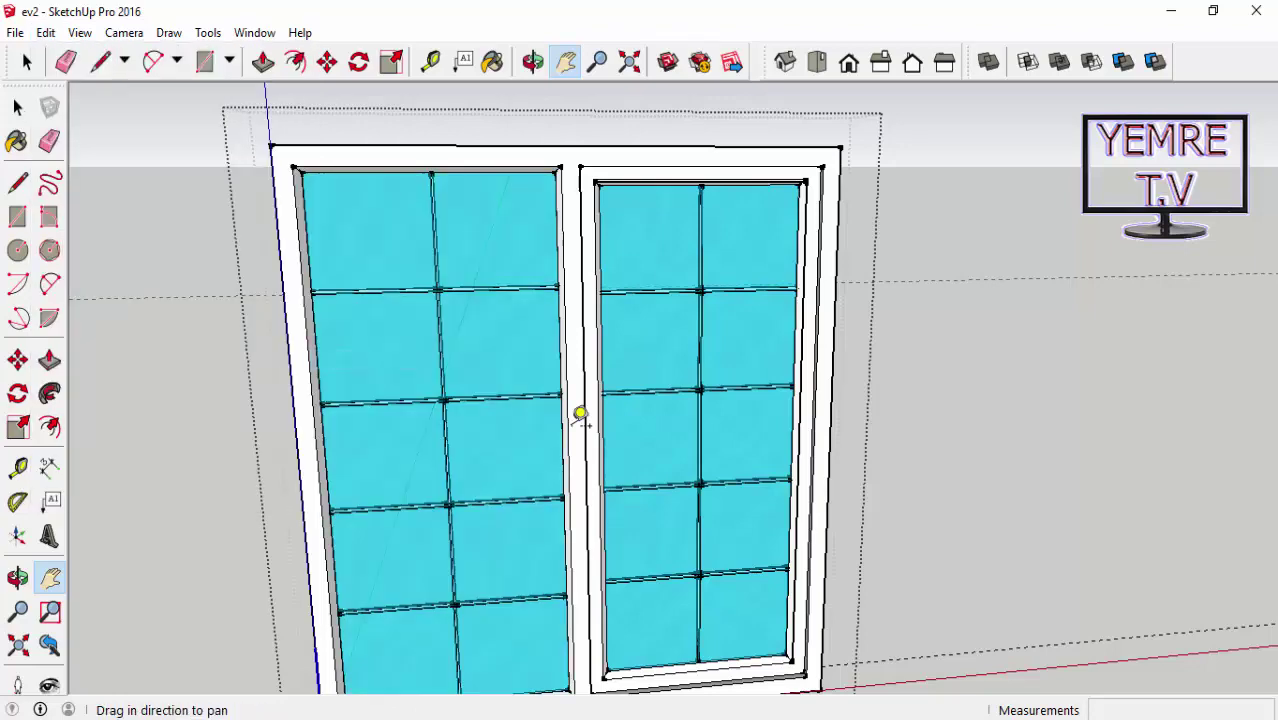
Zoom to extents and out to show the whole house beside the new window
middle_drag(580, 415, 581, 416)
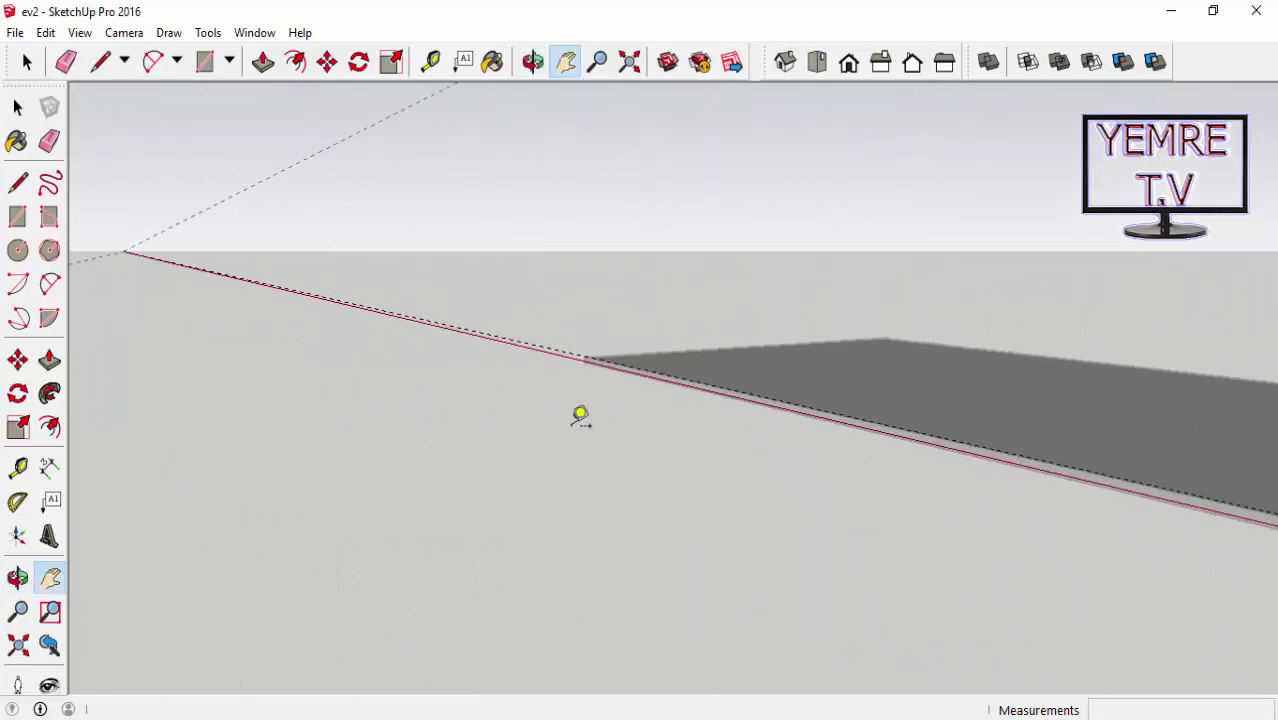
drag(580, 415, 580, 415)
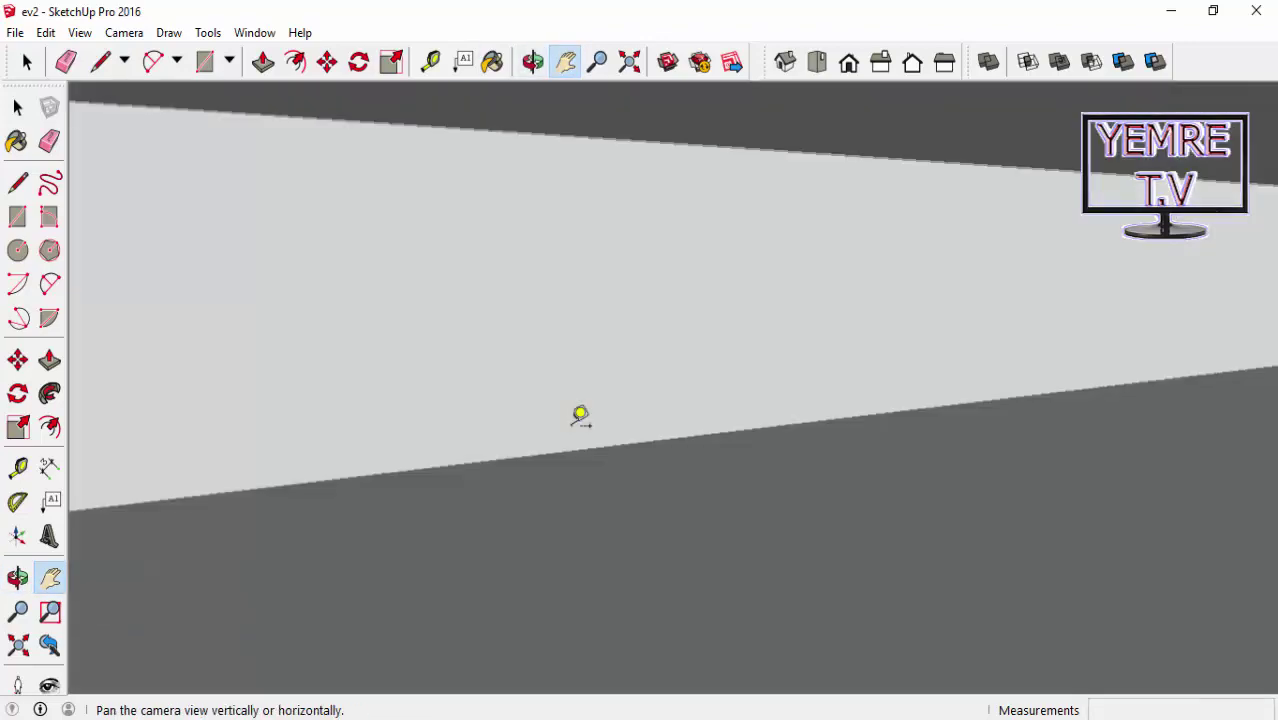
click(629, 61)
scroll(580, 415, down, 3)
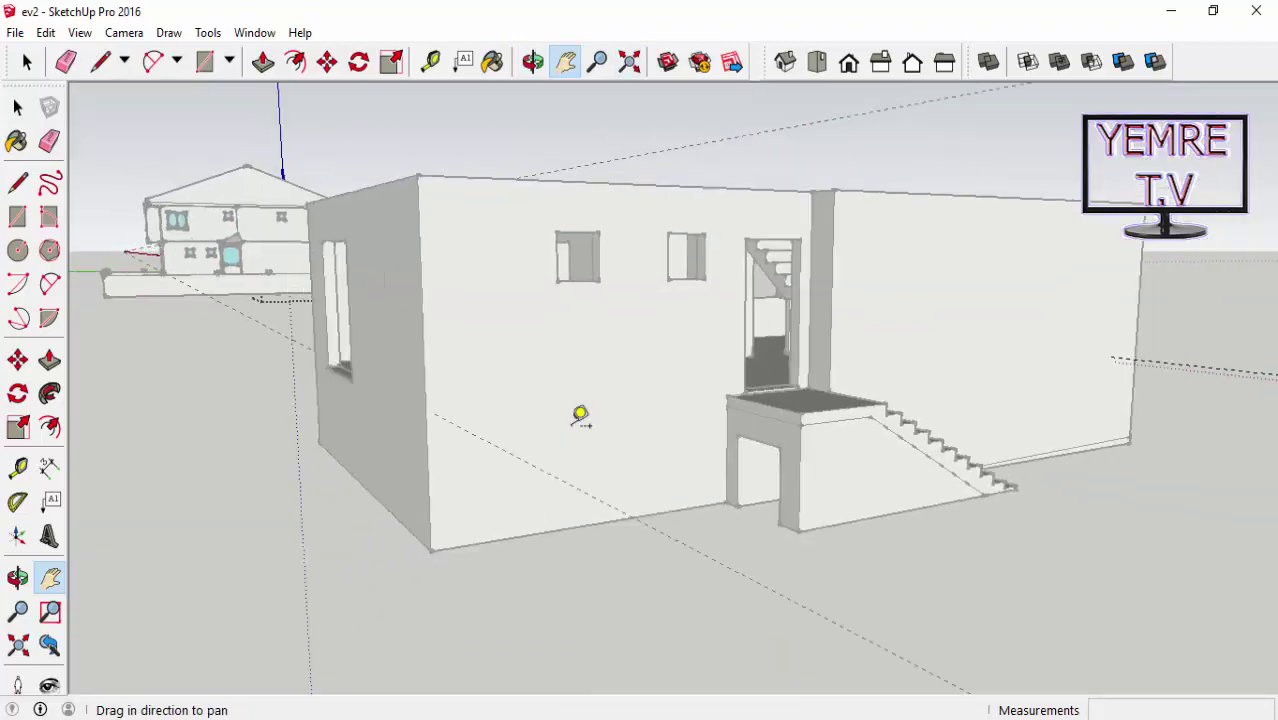
scroll(580, 415, down, 3)
scroll(580, 415, down, 2)
scroll(580, 415, down, 2)
scroll(580, 415, down, 1)
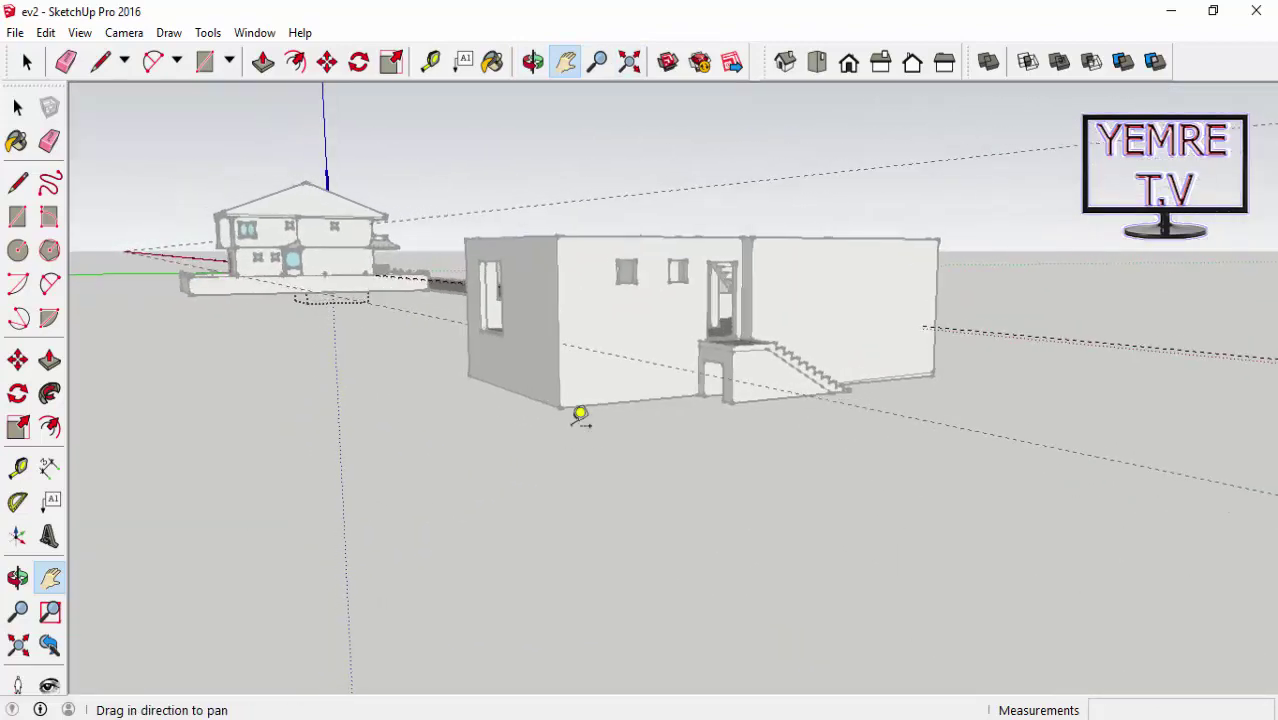
scroll(580, 415, down, 3)
scroll(580, 415, down, 2)
scroll(580, 415, down, 2)
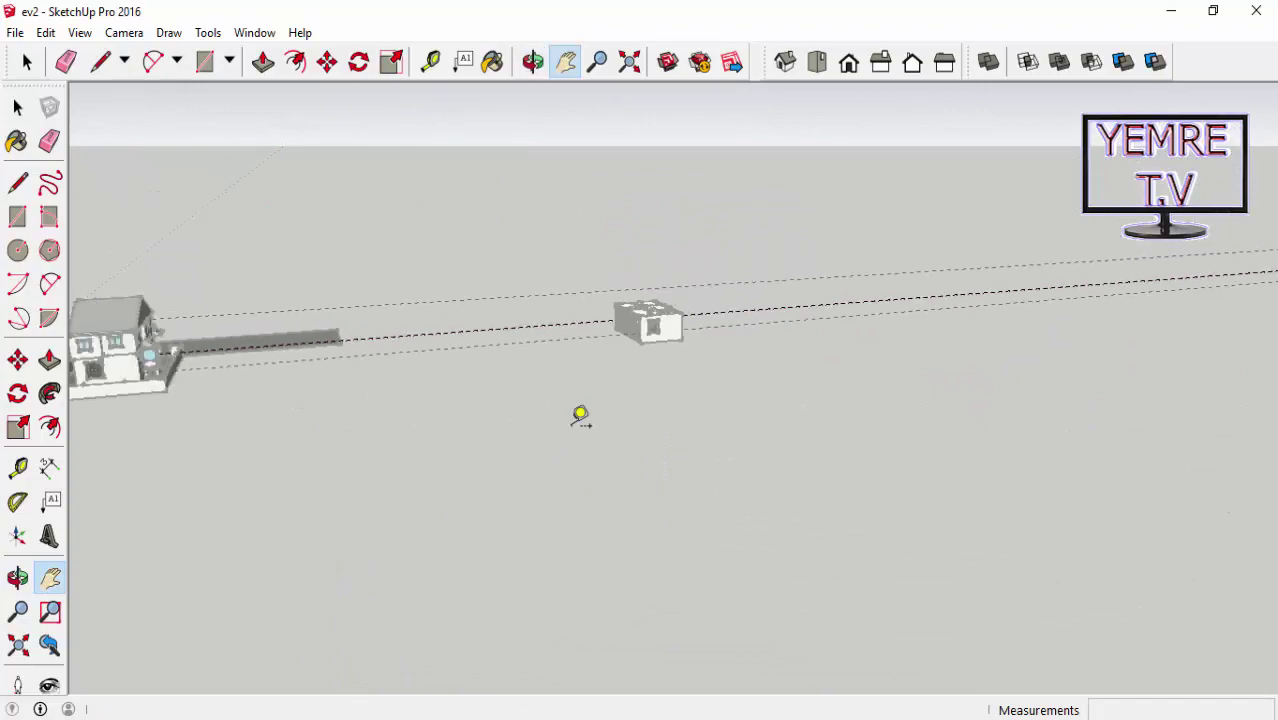
scroll(580, 415, down, 2)
scroll(580, 415, down, 1)
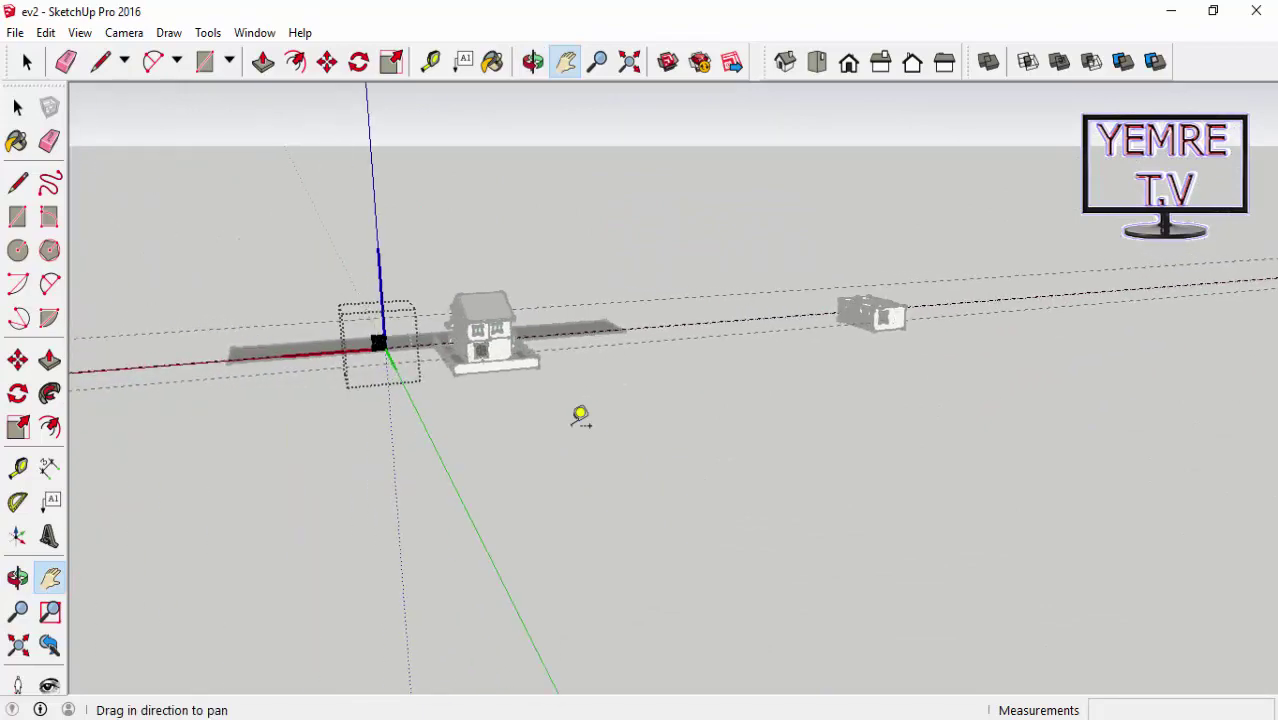
Zoom and orbit to a front-on view showing both panes' two-by-five glazing grids
scroll(580, 415, up, 2)
scroll(580, 415, up, 2)
scroll(580, 415, up, 2)
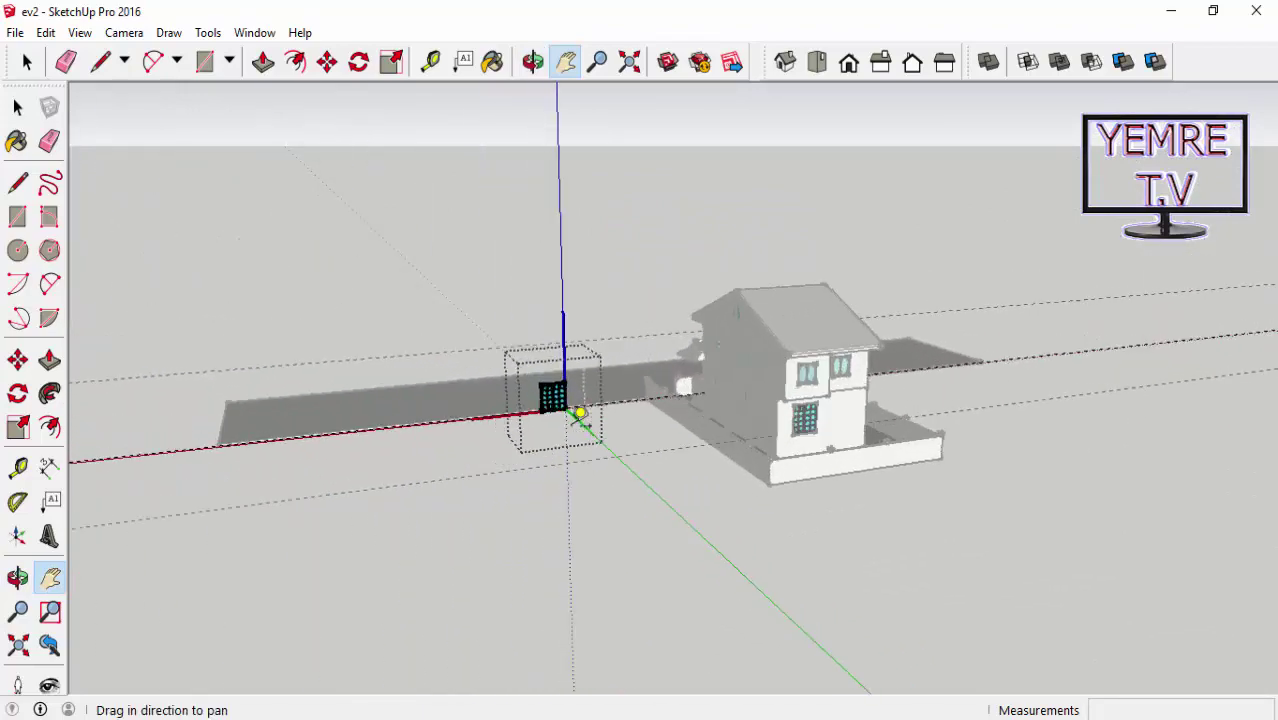
scroll(580, 415, up, 2)
scroll(580, 415, up, 3)
middle_drag(580, 415, 580, 415)
scroll(580, 415, up, 2)
scroll(580, 415, up, 2)
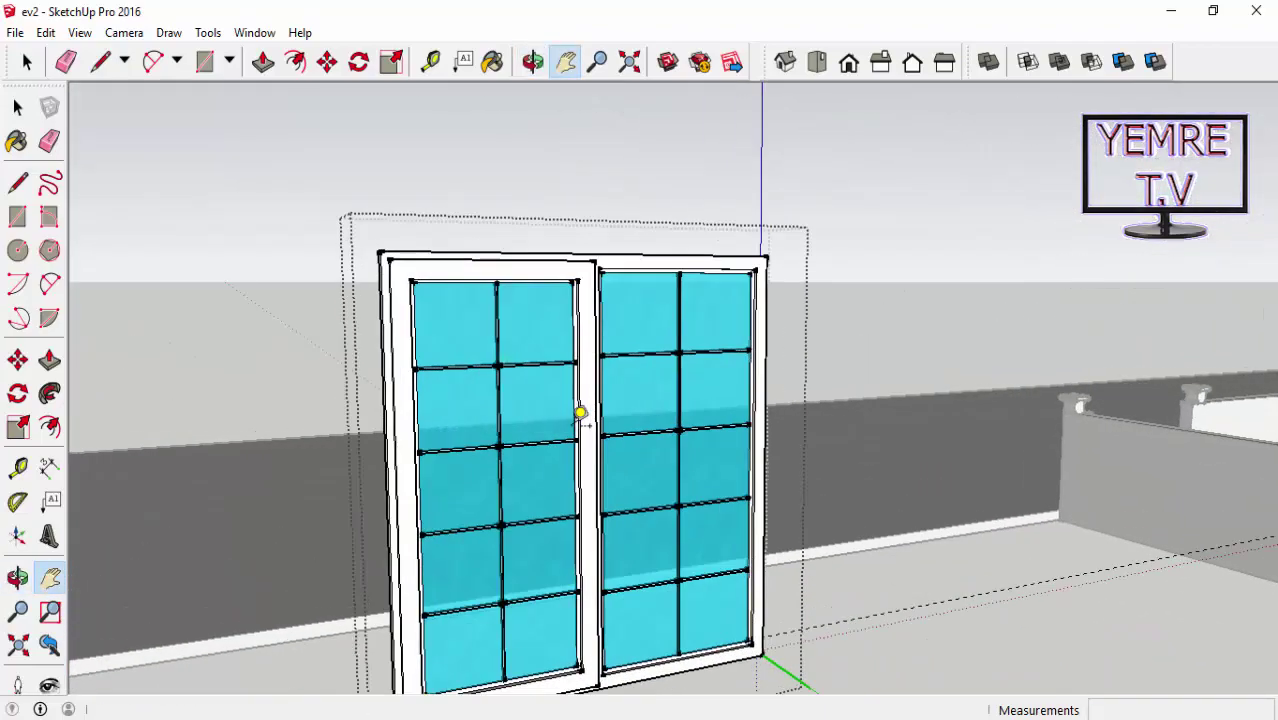
scroll(580, 415, up, 1)
scroll(580, 415, up, 1)
scroll(580, 415, up, 2)
scroll(580, 415, up, 1)
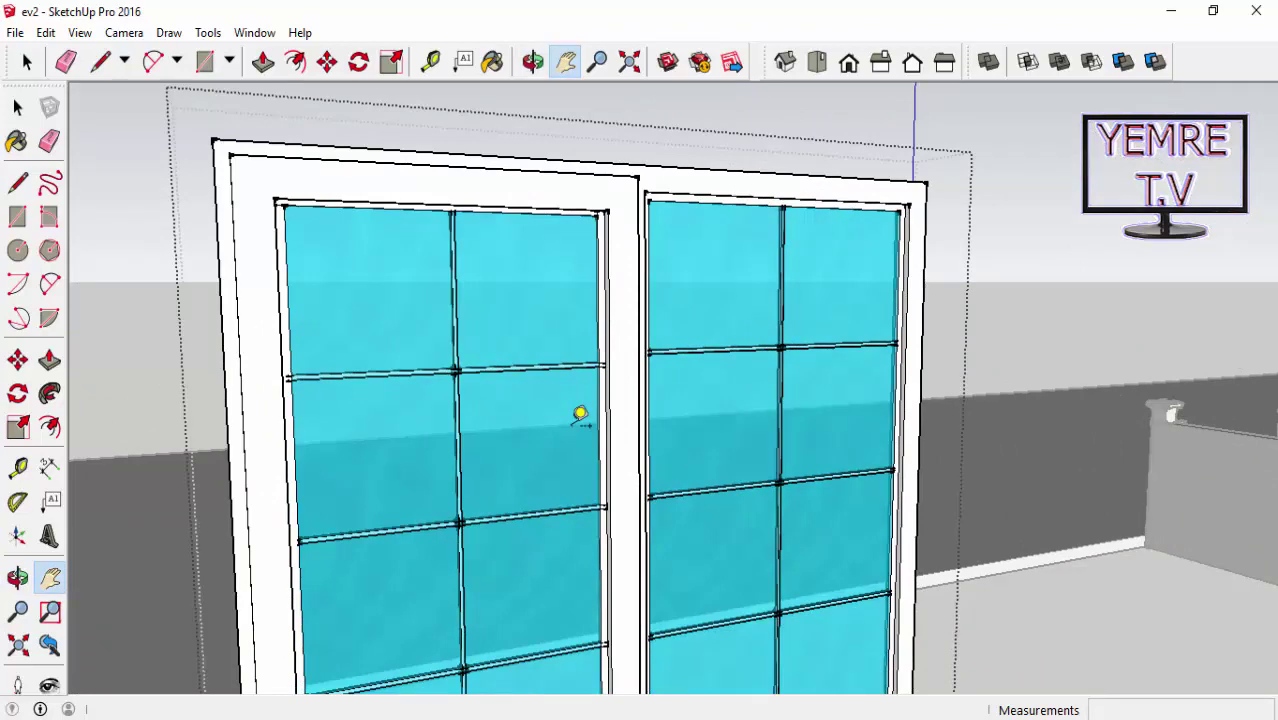
middle_drag(580, 415, 580, 415)
scroll(580, 415, up, 2)
scroll(580, 415, up, 2)
scroll(580, 415, down, 1)
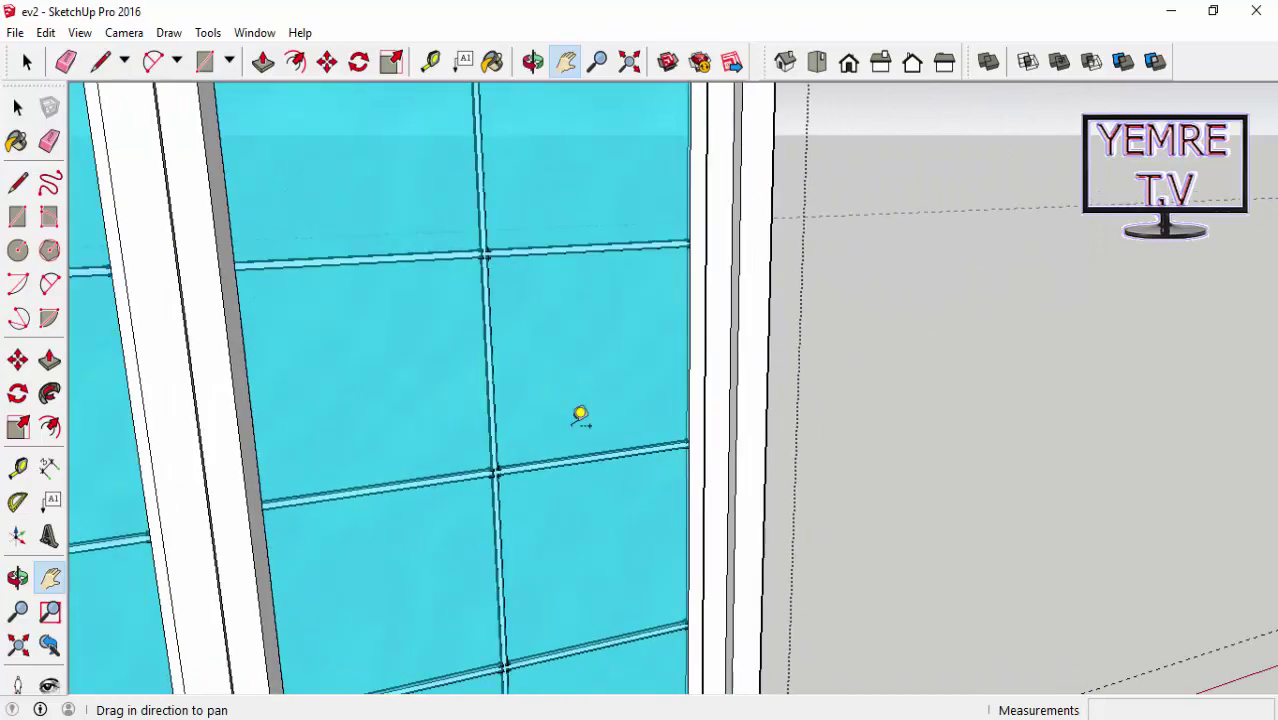
scroll(580, 415, down, 1)
scroll(580, 415, down, 2)
scroll(580, 415, up, 3)
scroll(580, 415, up, 1)
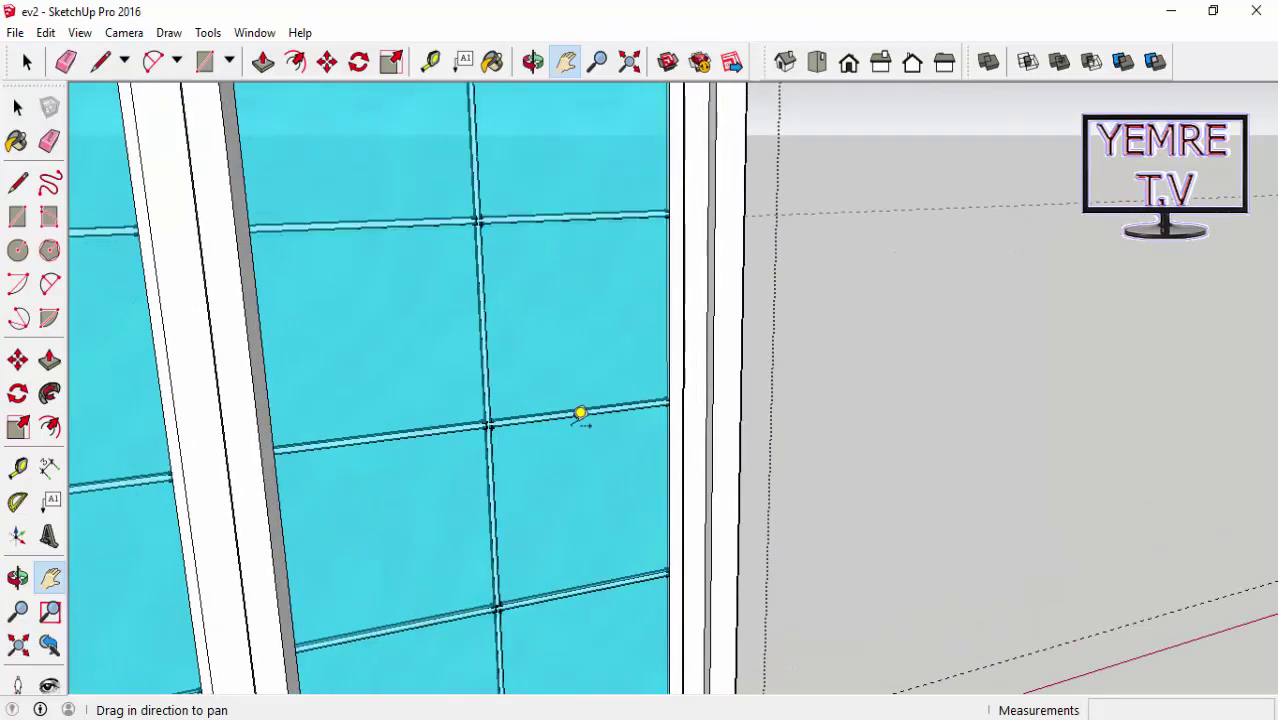
scroll(580, 415, up, 1)
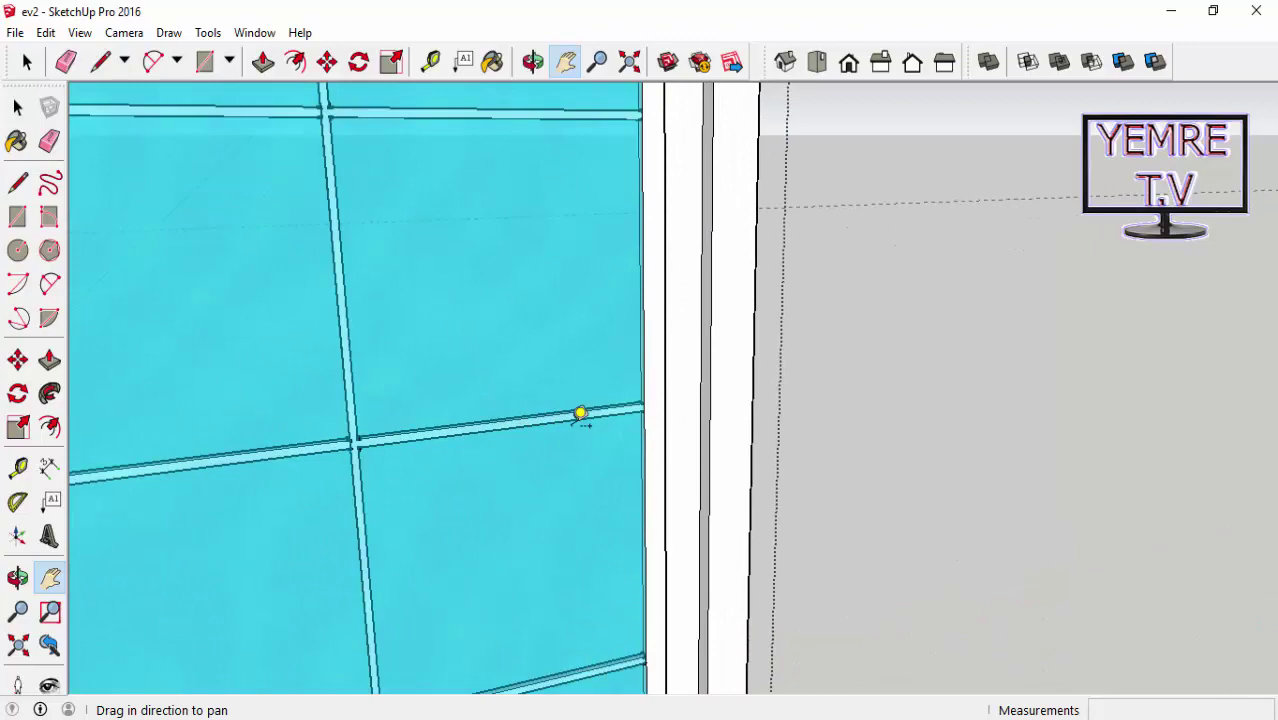
scroll(580, 415, down, 1)
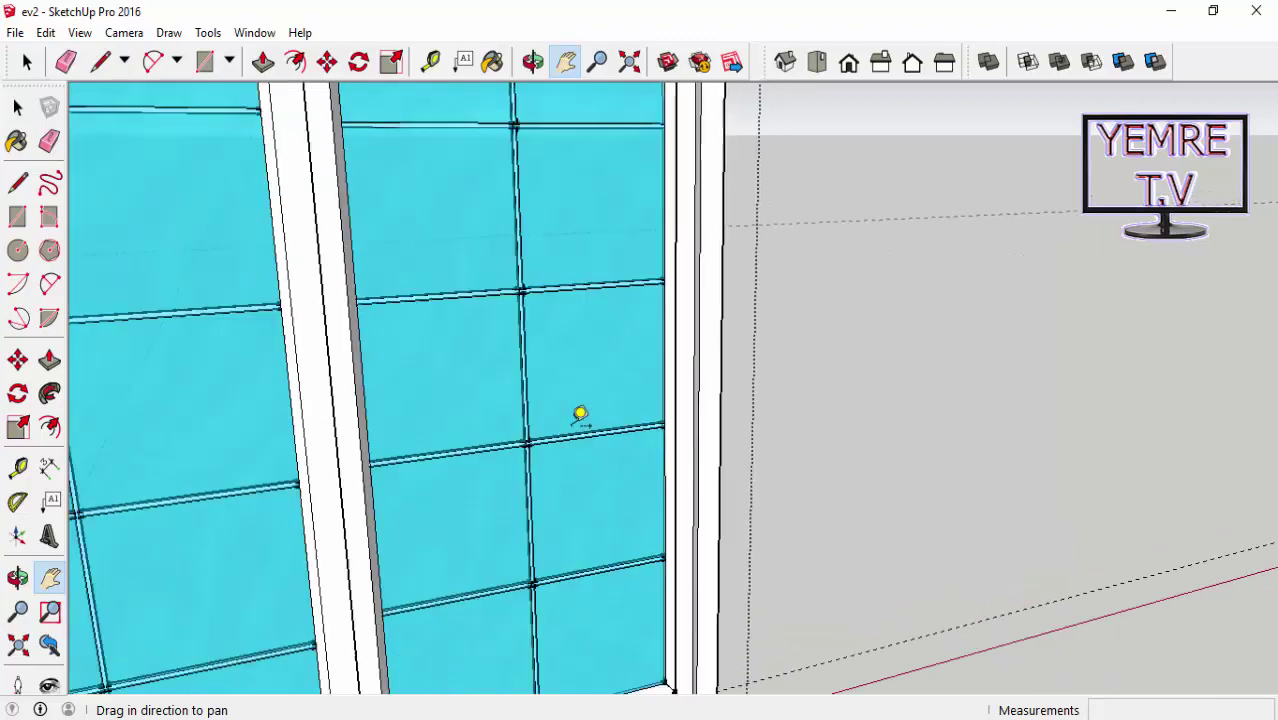
scroll(580, 415, down, 2)
middle_drag(580, 415, 580, 415)
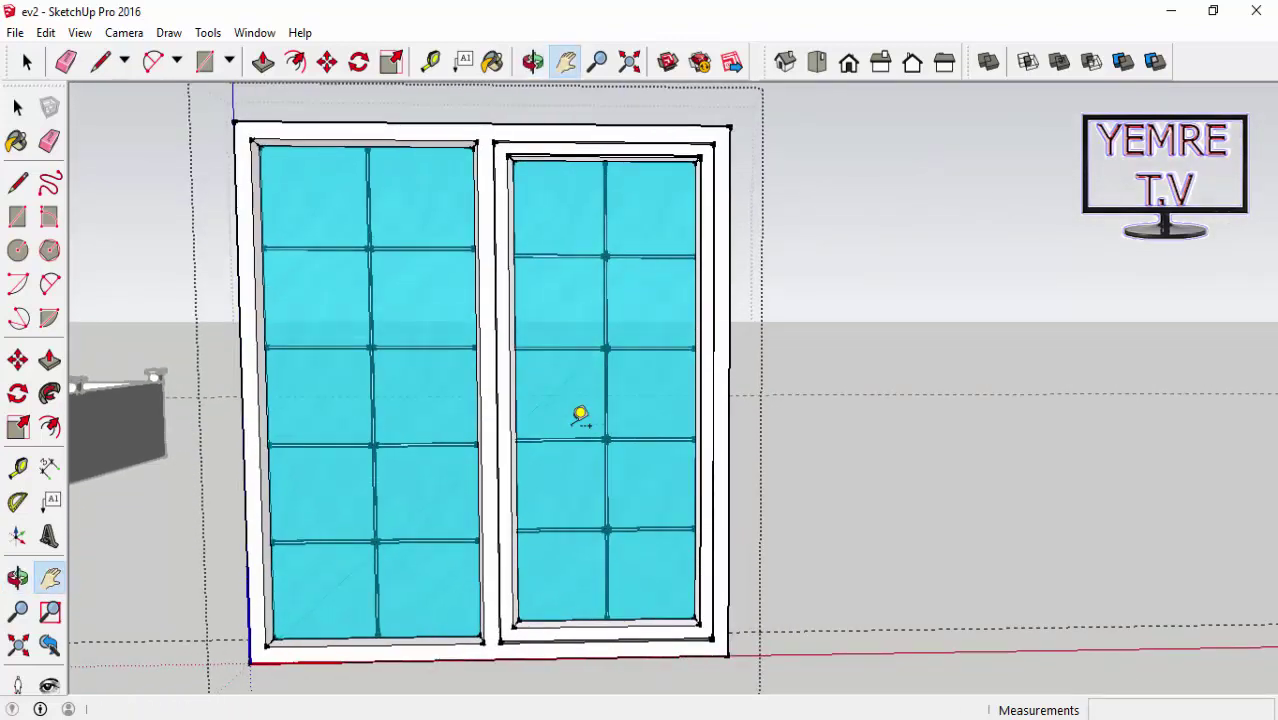
shift+middle_drag(580, 415, 580, 415)
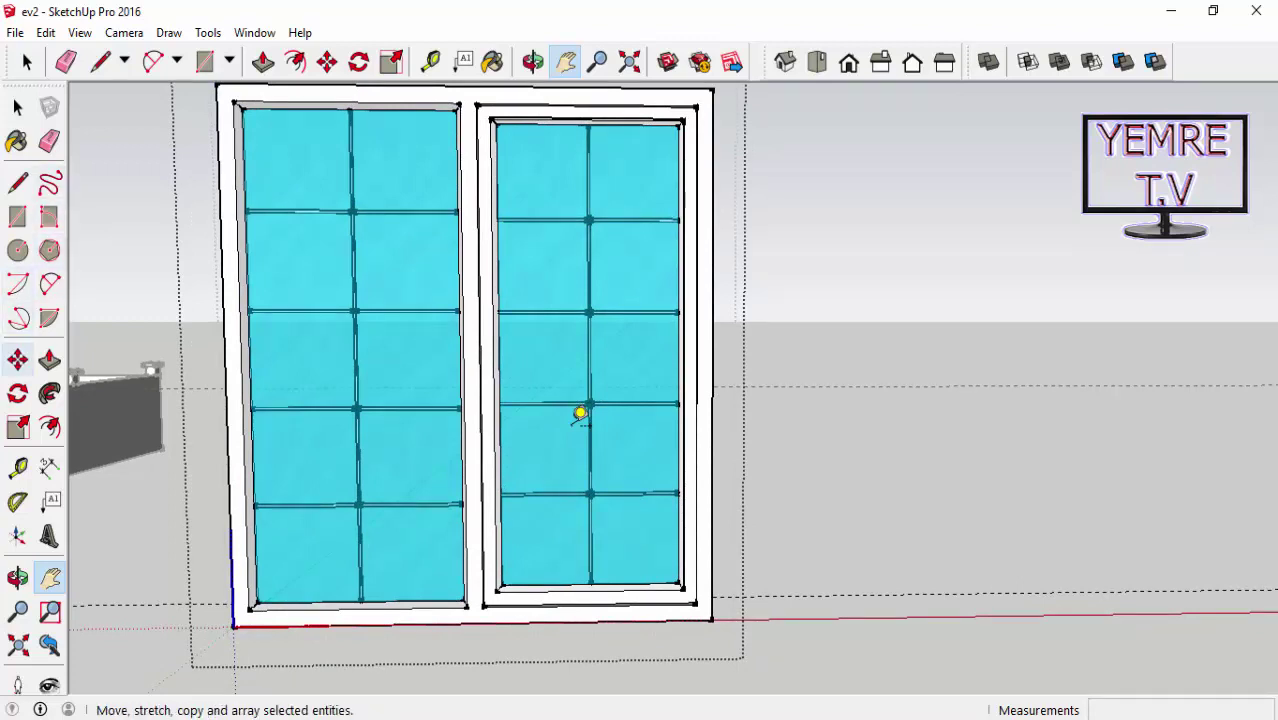
Select the entire double window and move it 15000mm along the red axis
key(m)
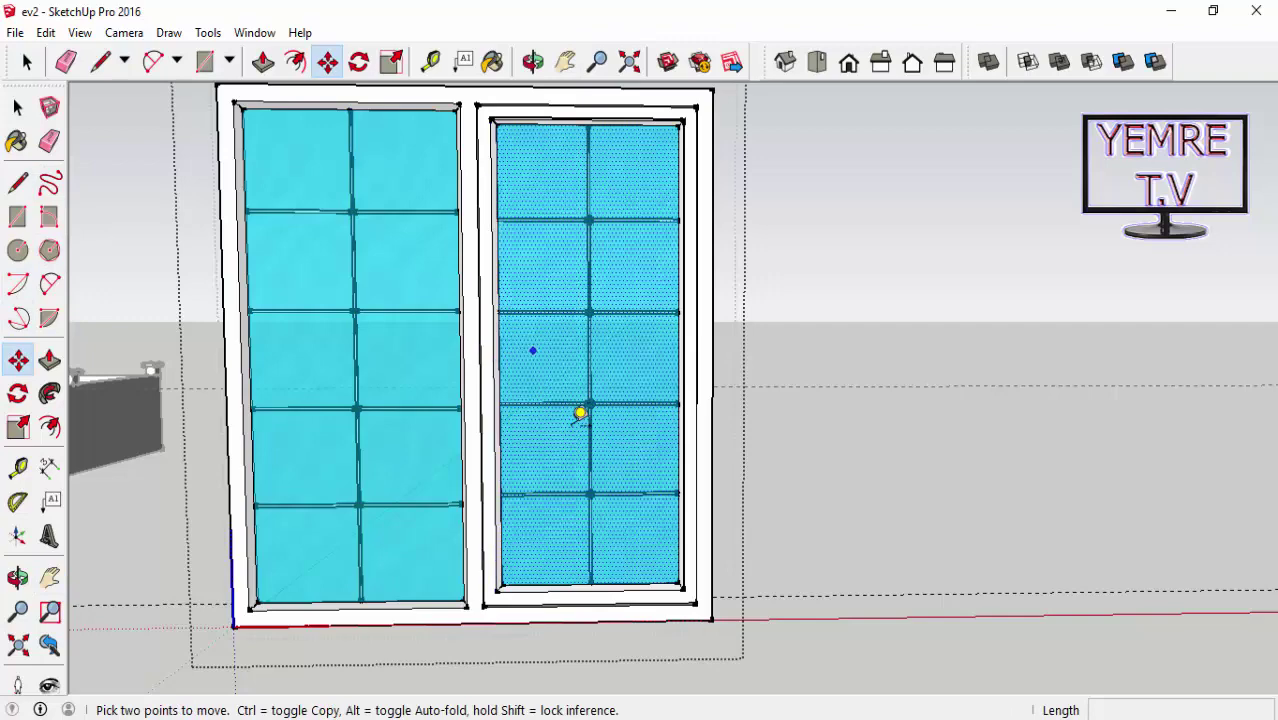
click(580, 413)
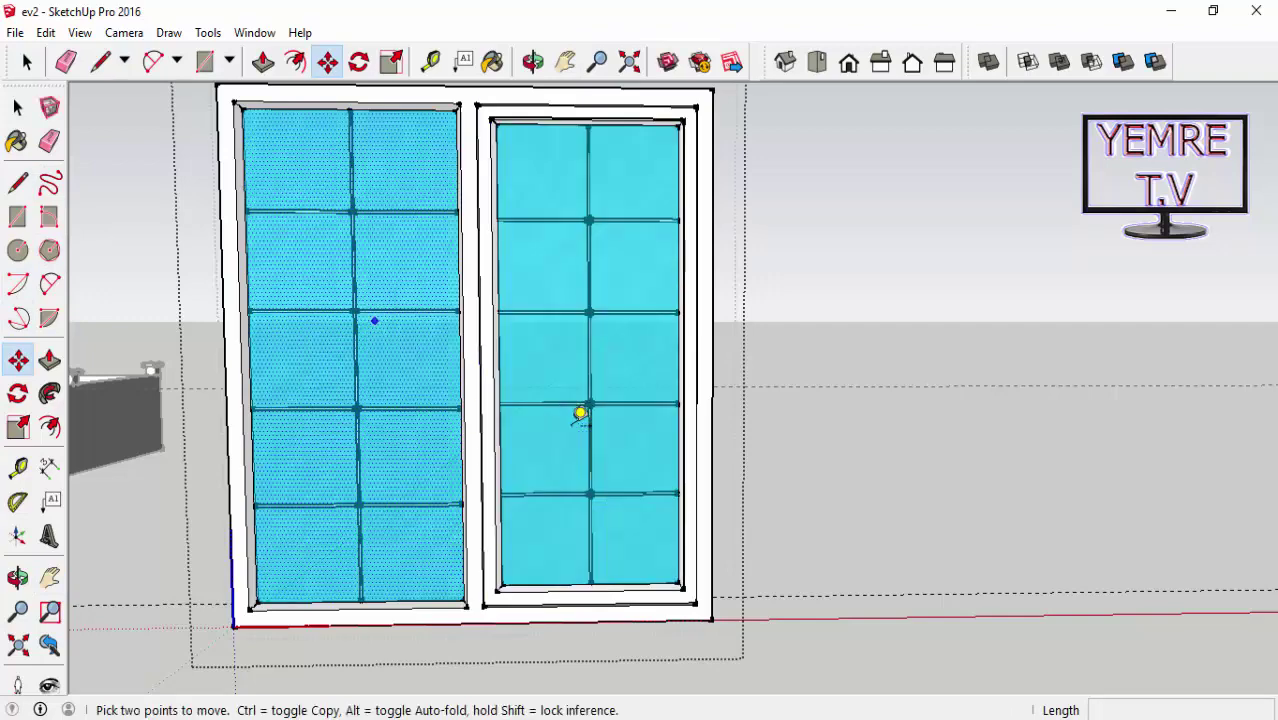
key(space)
key(ctrl+a)
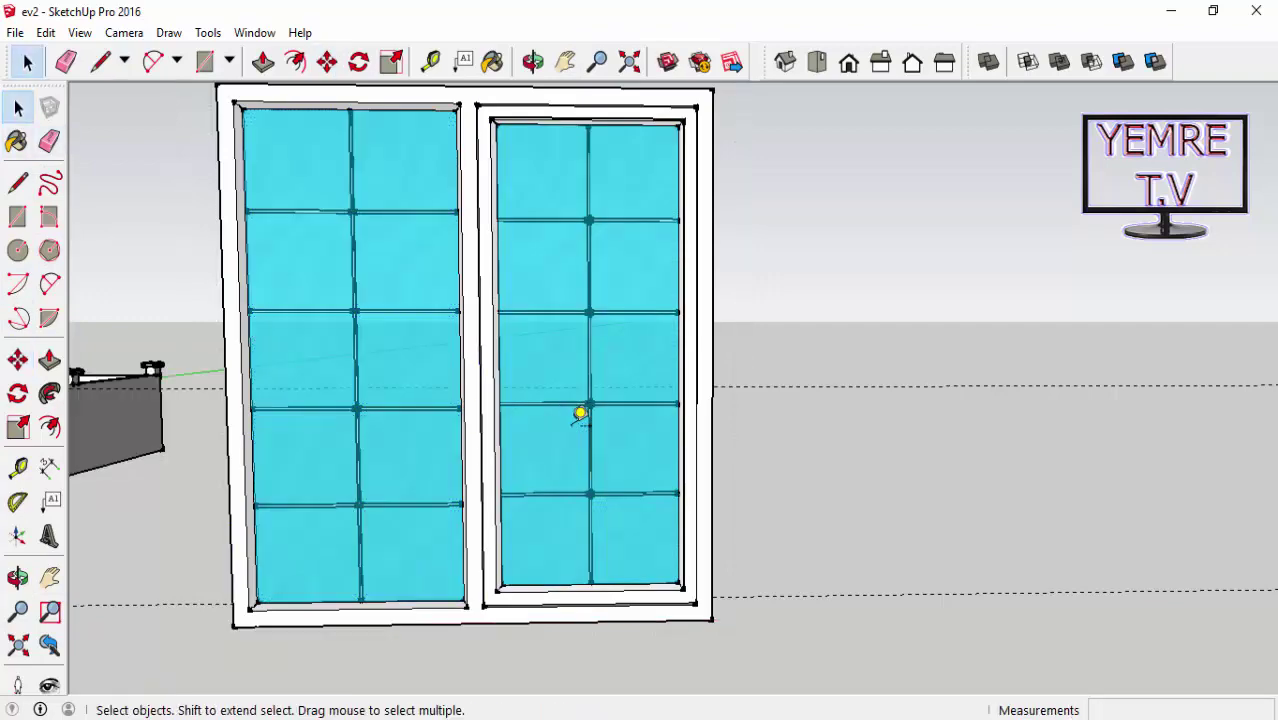
key(m)
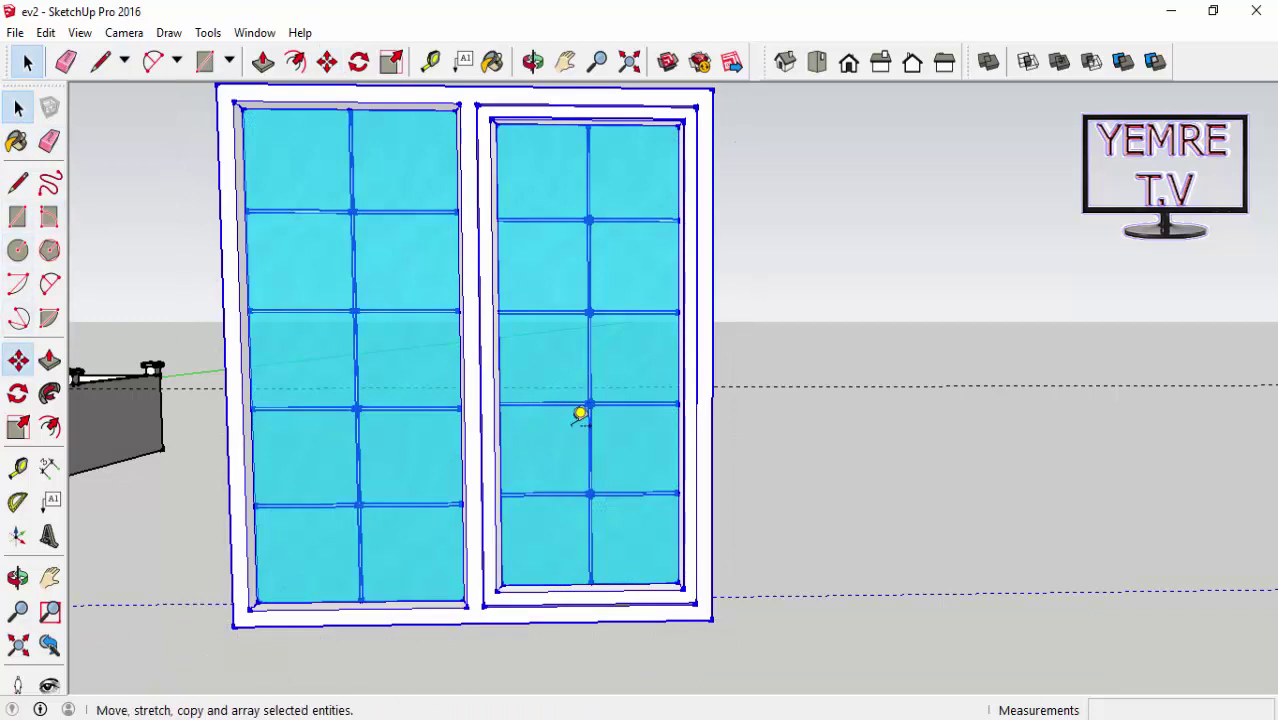
click(580, 413)
text(15000)
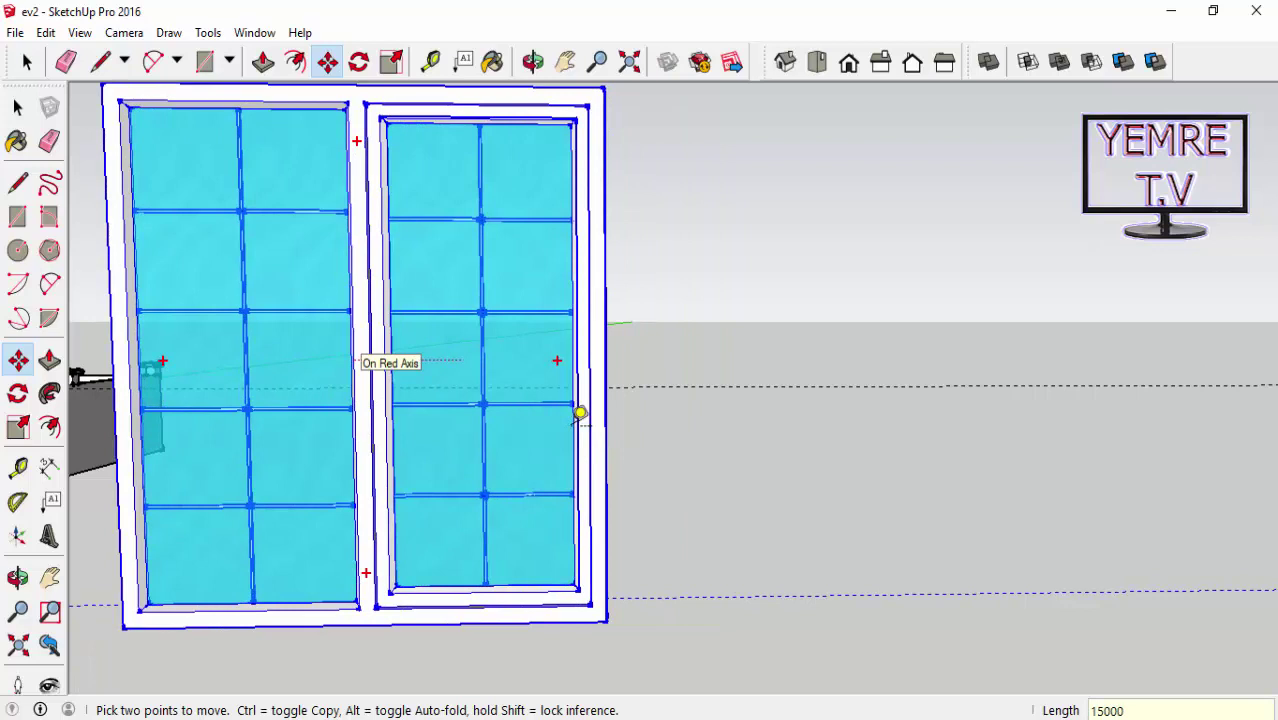
key(Return)
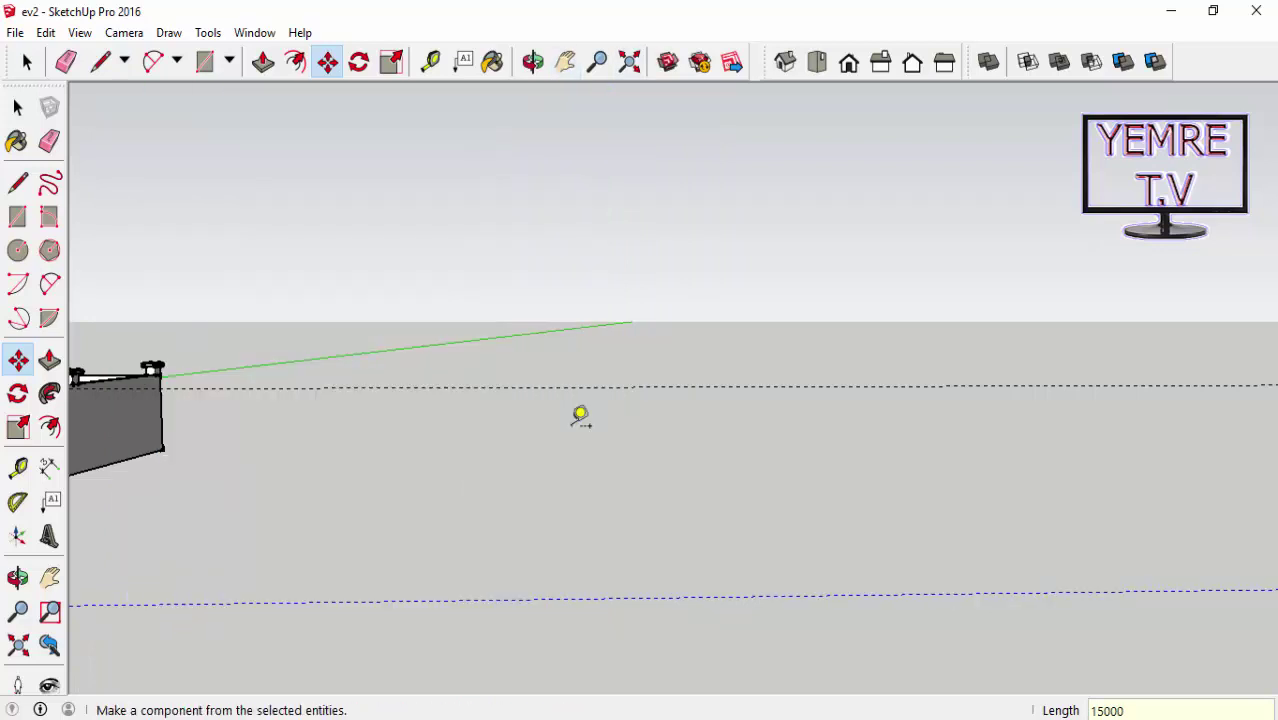
key(space)
key(h)
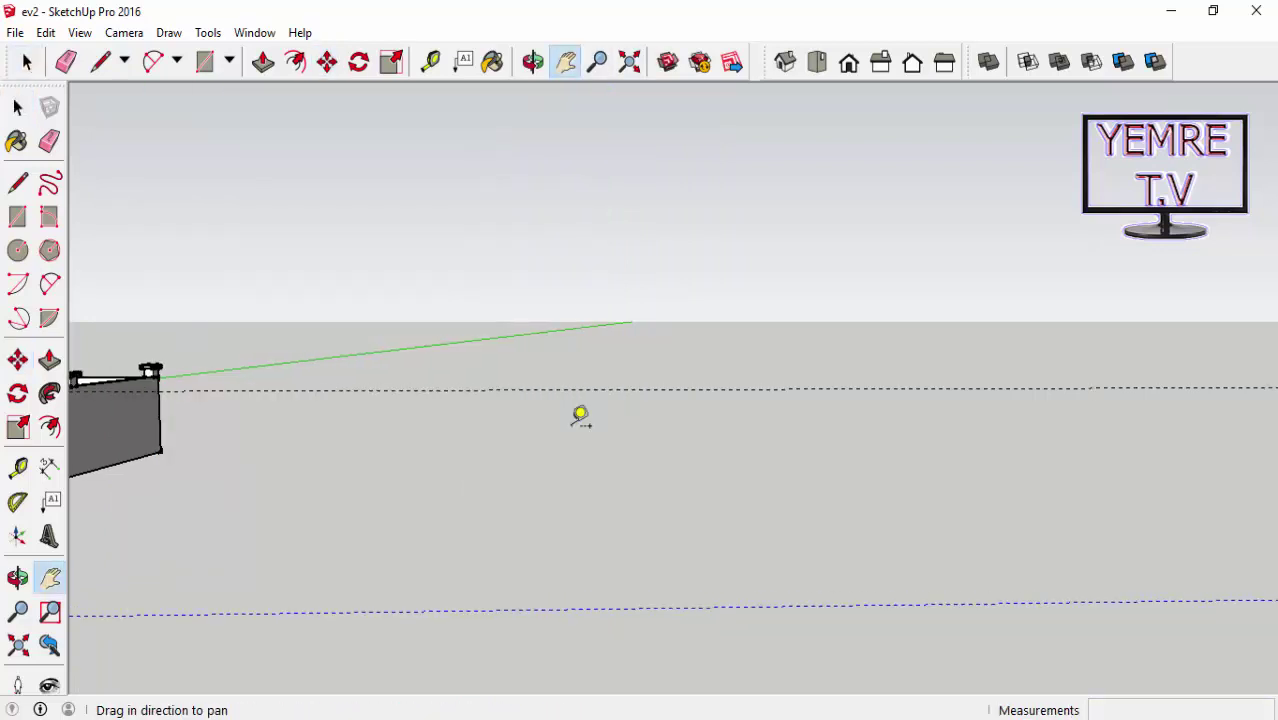
key(ctrl+z)
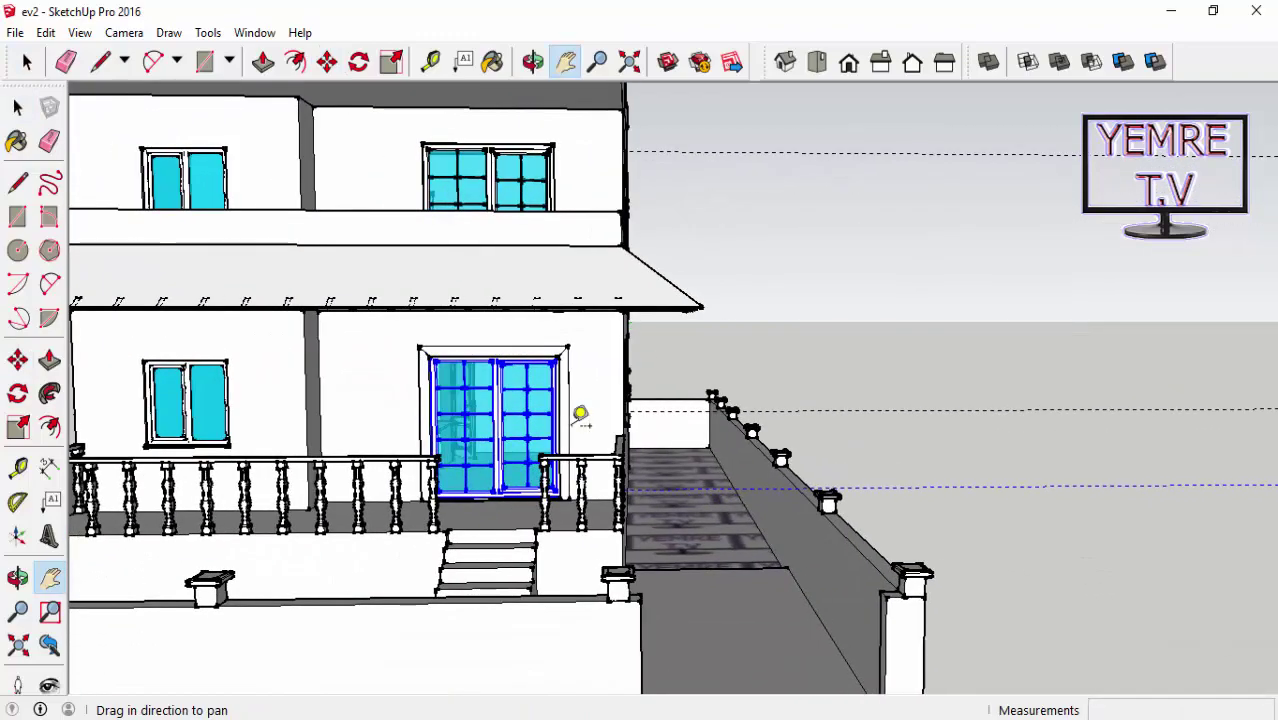
key(space)
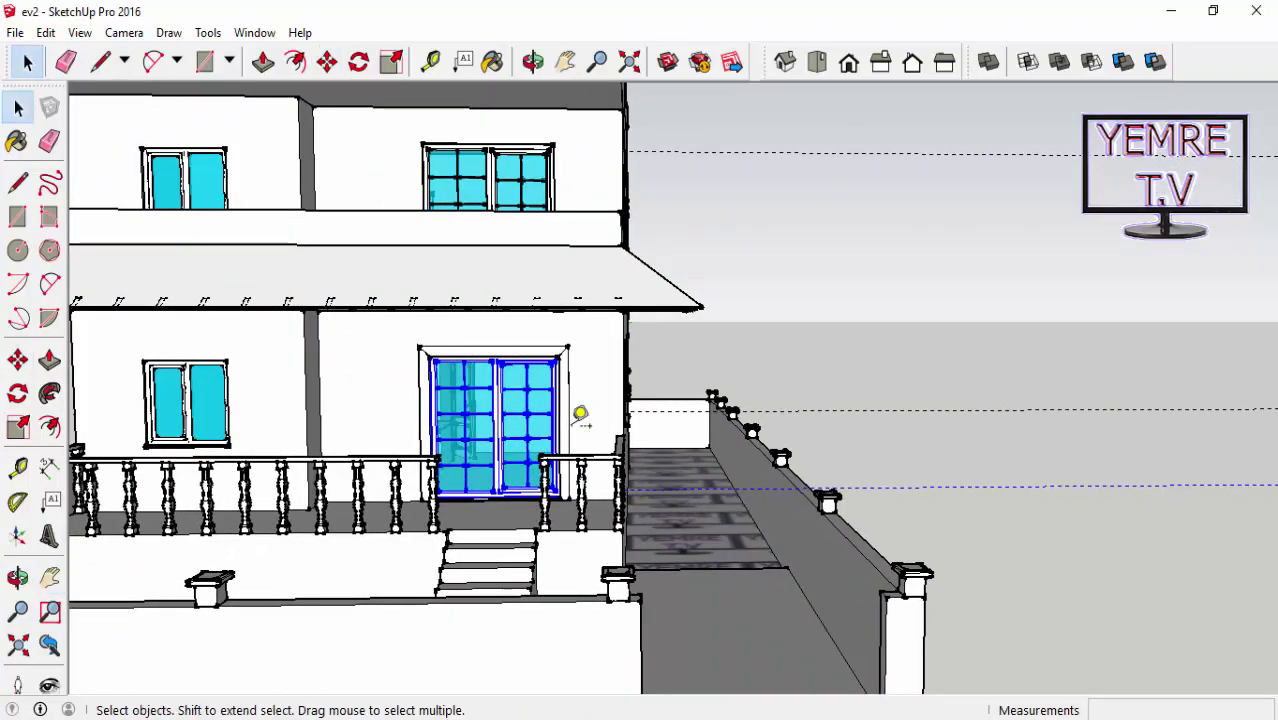
key(ctrl+t)
middle_drag(580, 415, 580, 415)
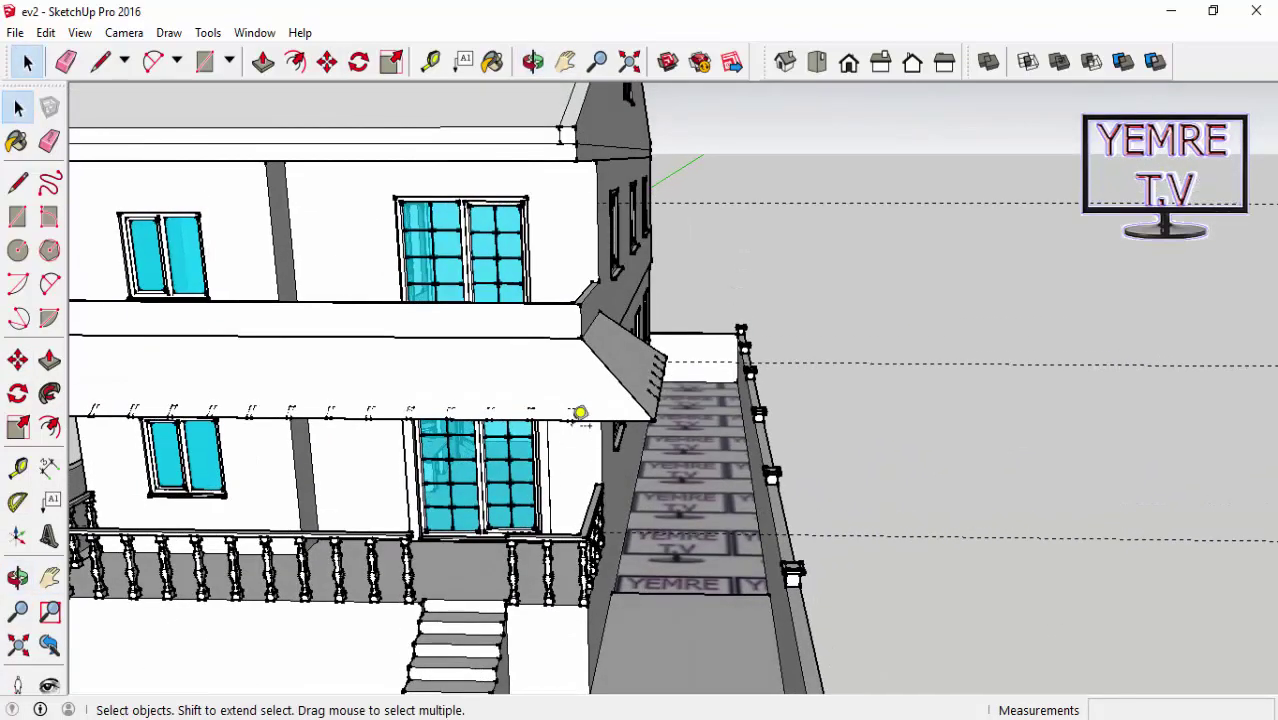
middle_drag(580, 414, 580, 415)
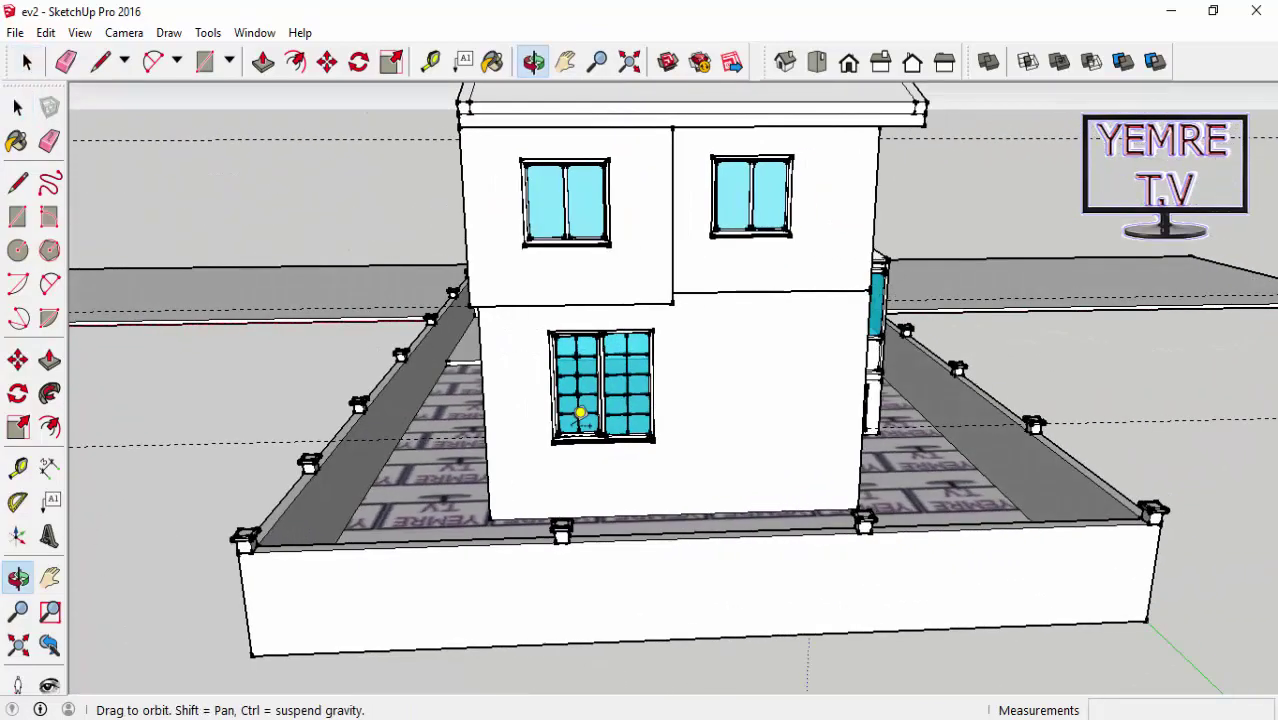
scroll(580, 415, up, 2)
scroll(580, 415, up, 2)
scroll(580, 415, up, 2)
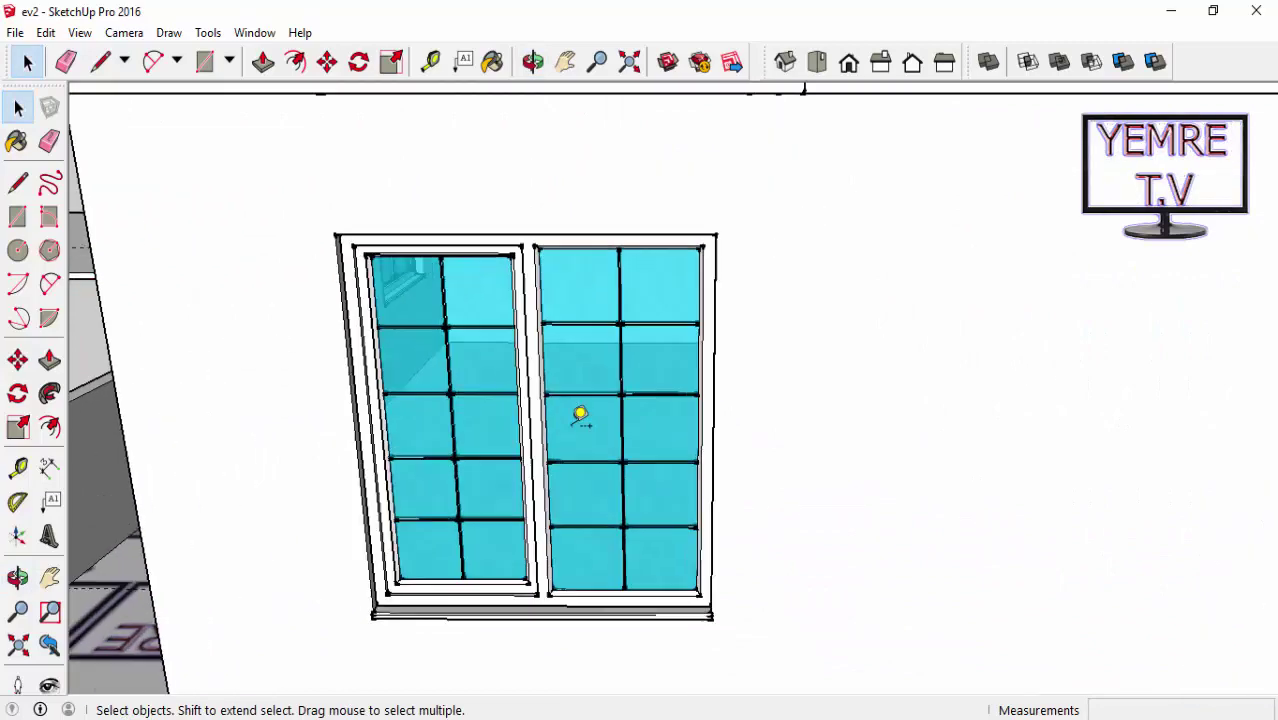
scroll(580, 414, up, 2)
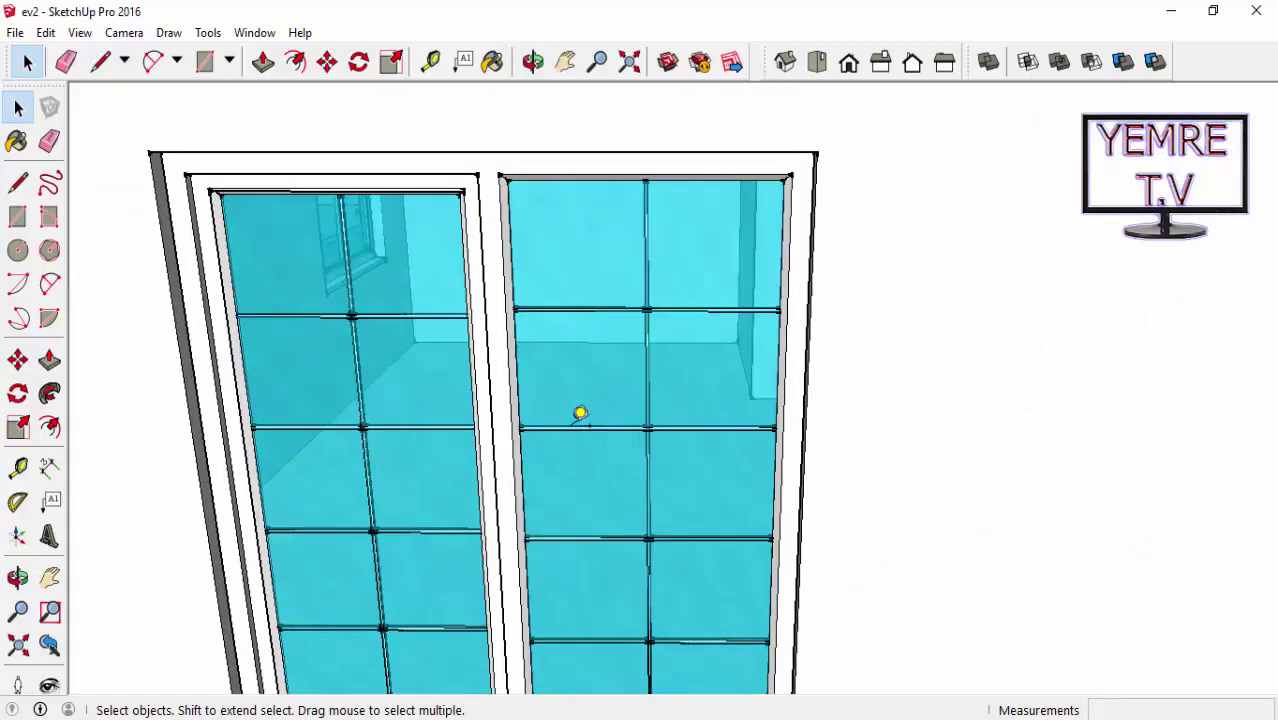
middle_drag(580, 414, 580, 416)
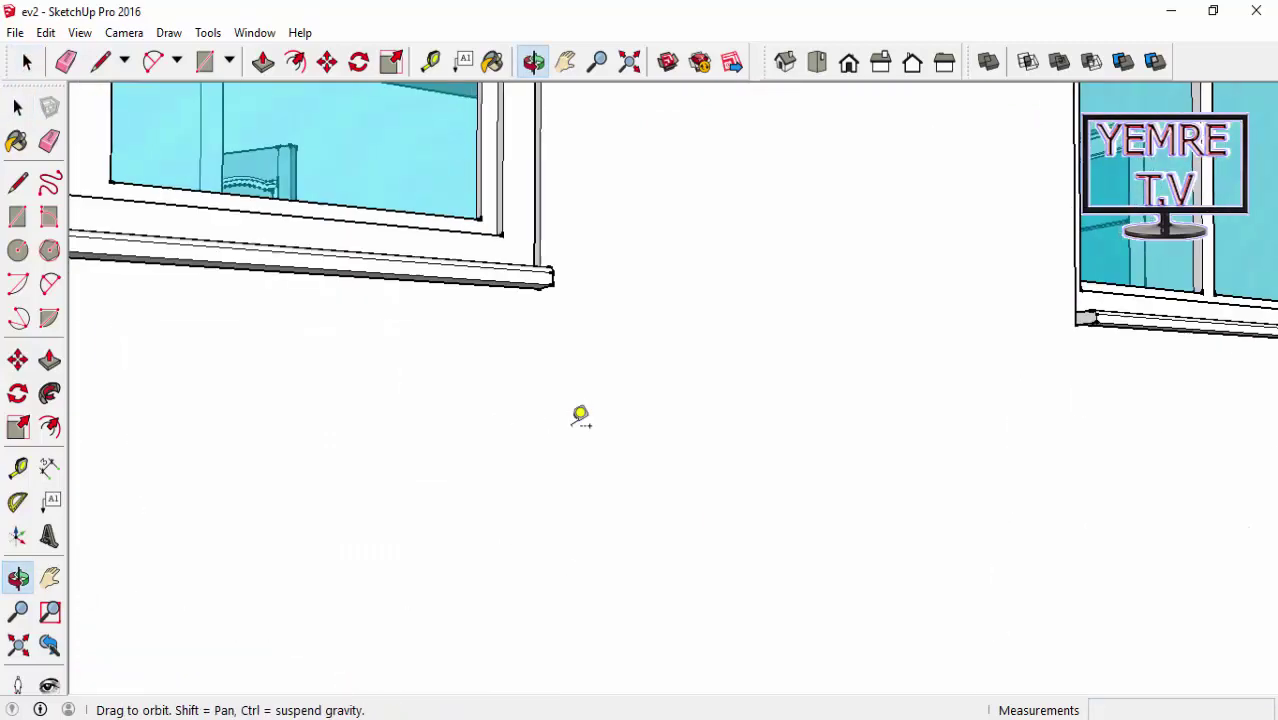
scroll(580, 415, down, 3)
scroll(580, 415, down, 2)
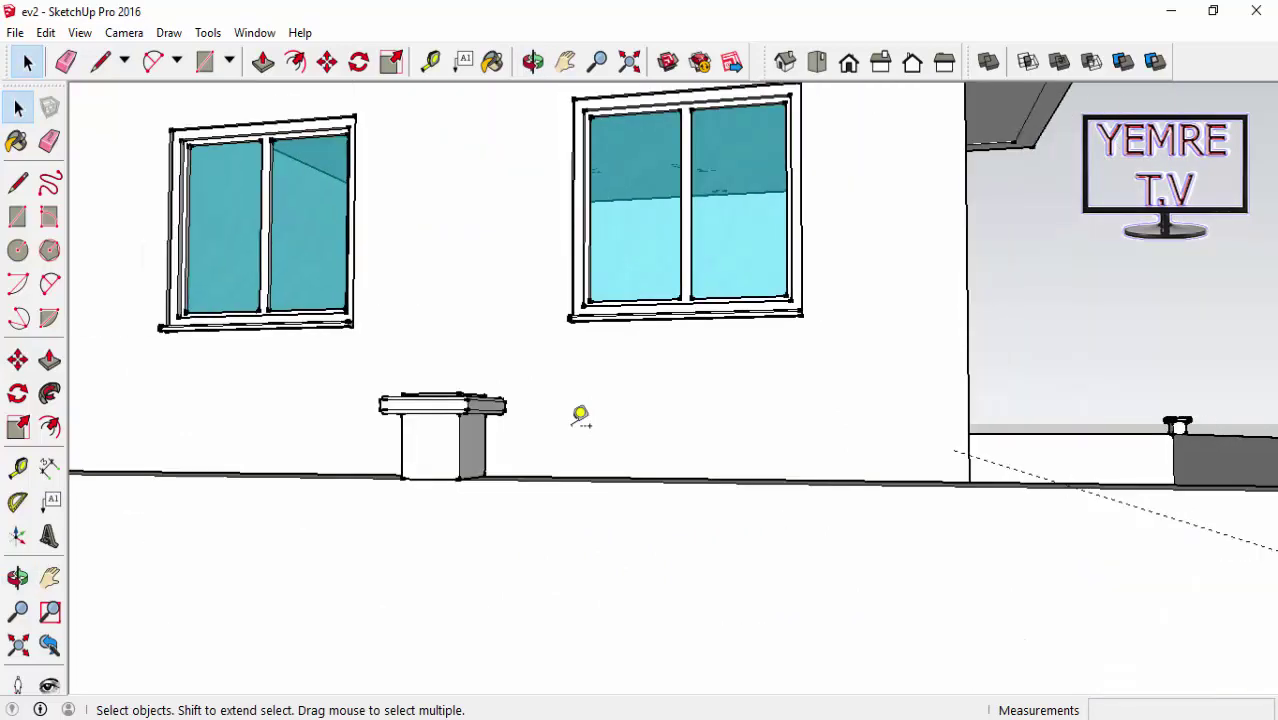
scroll(580, 415, down, 1)
middle_drag(580, 414, 580, 414)
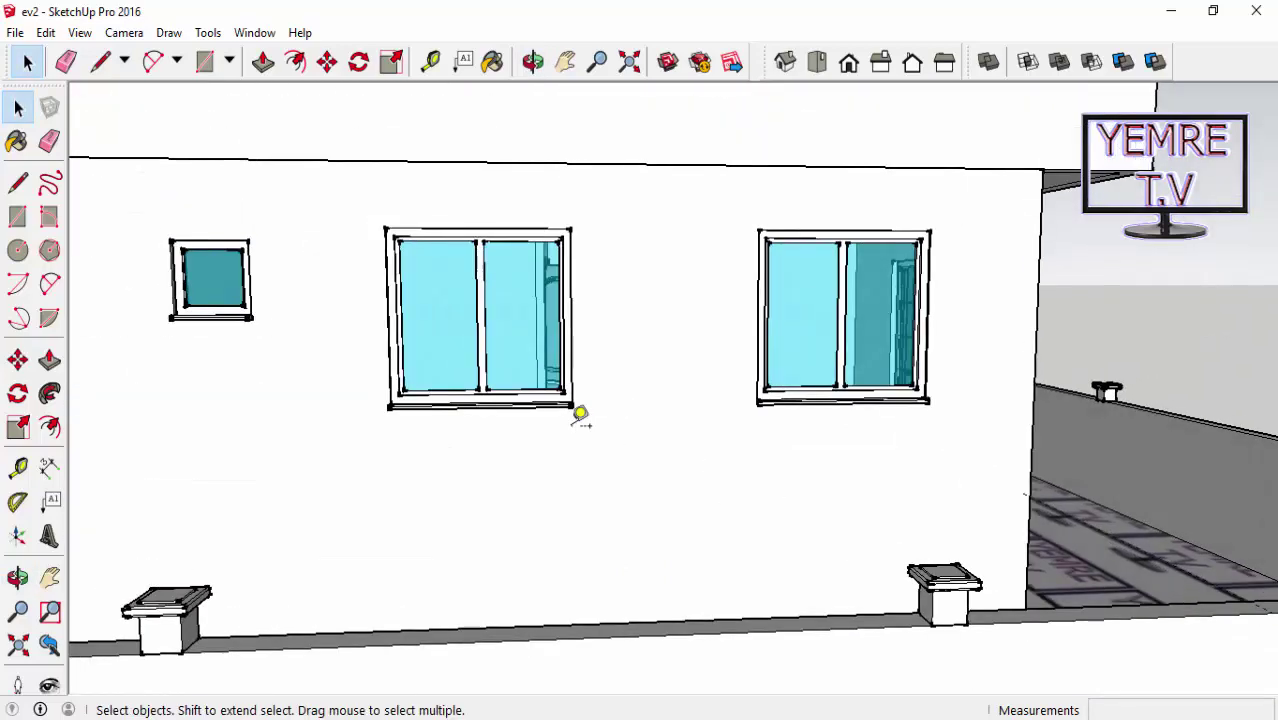
scroll(580, 414, up, 2)
scroll(580, 413, down, 3)
middle_drag(580, 413, 580, 413)
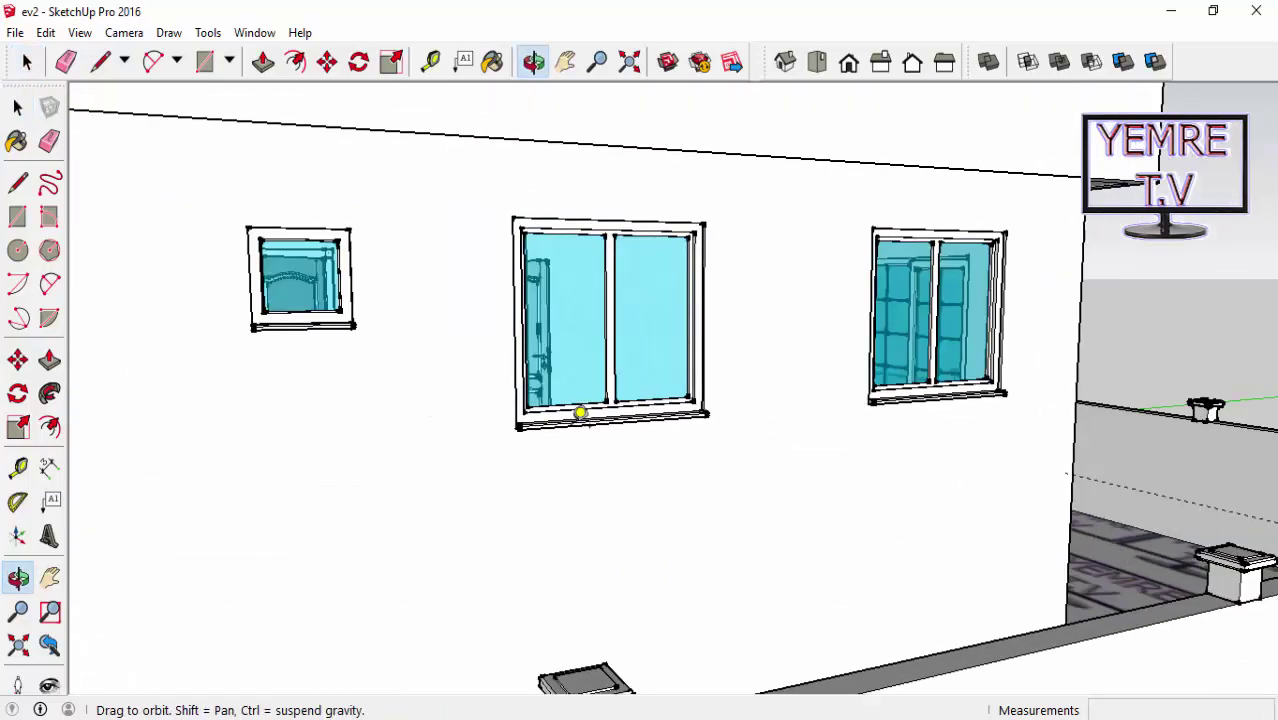
scroll(580, 413, up, 3)
scroll(580, 413, down, 2)
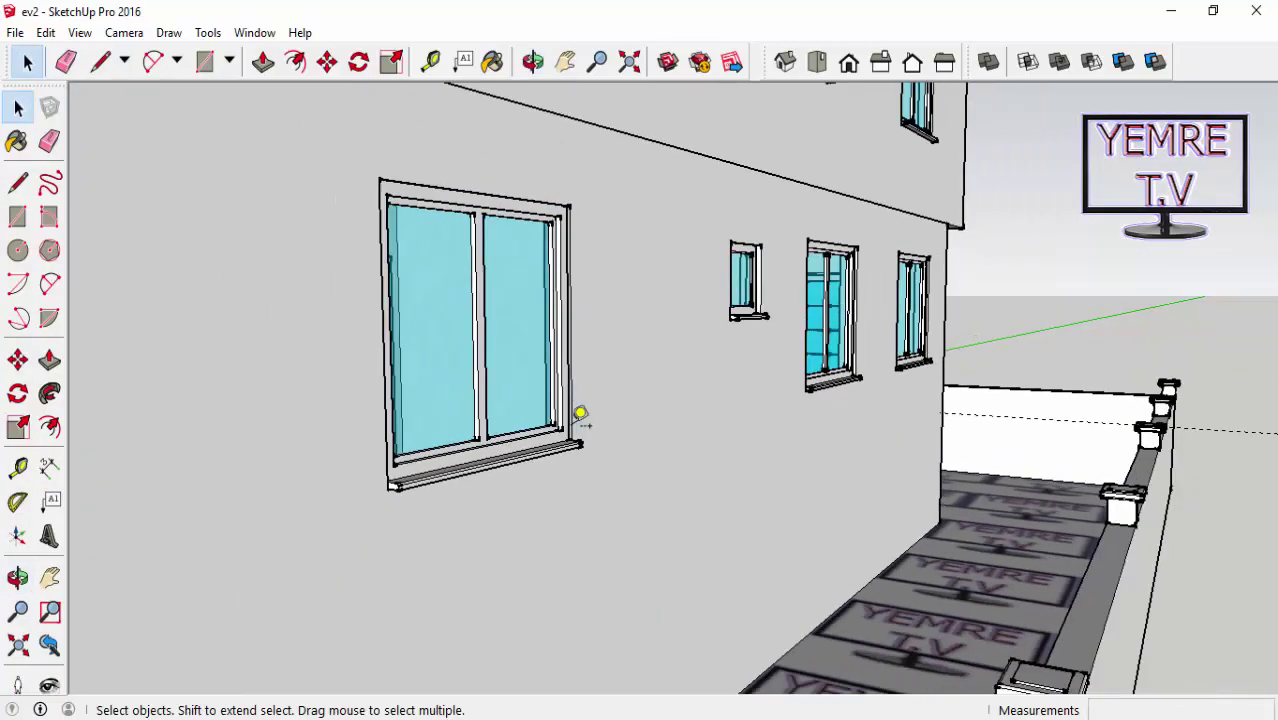
scroll(580, 414, down, 2)
scroll(580, 414, down, 1)
middle_drag(580, 414, 580, 413)
scroll(580, 414, up, 3)
scroll(580, 413, down, 3)
scroll(580, 413, up, 1)
scroll(580, 413, up, 3)
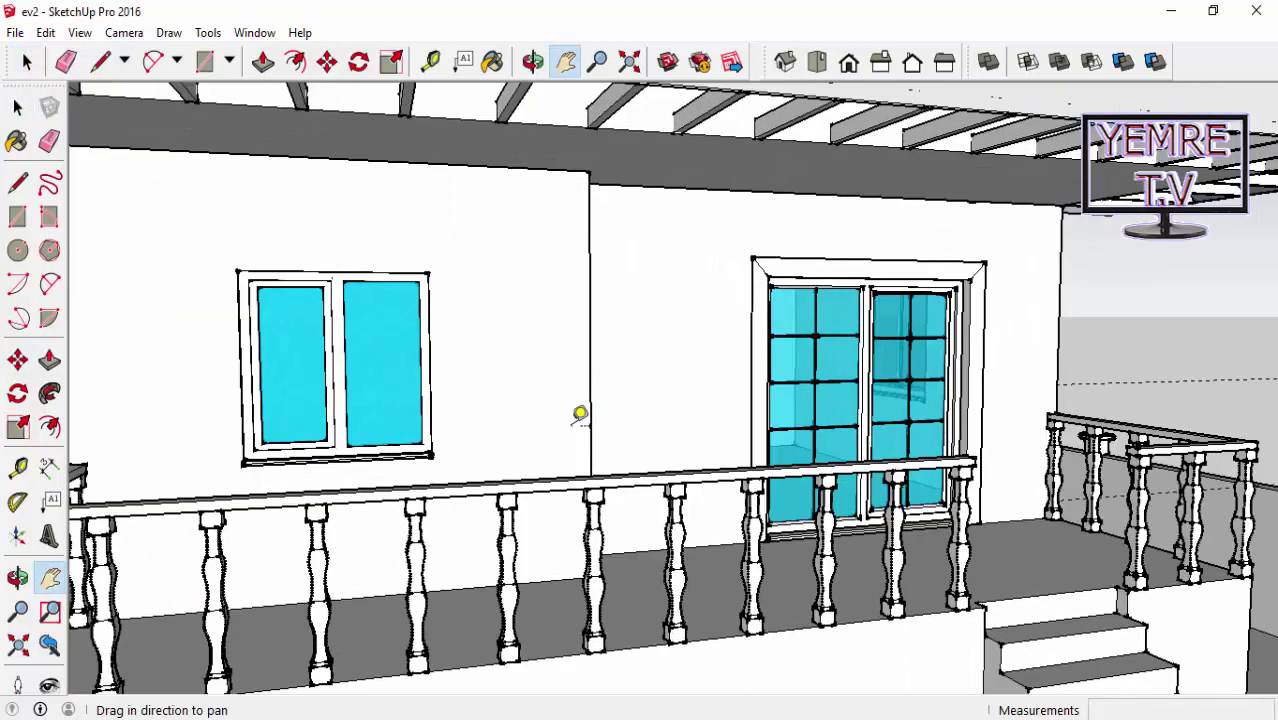
scroll(580, 414, up, 2)
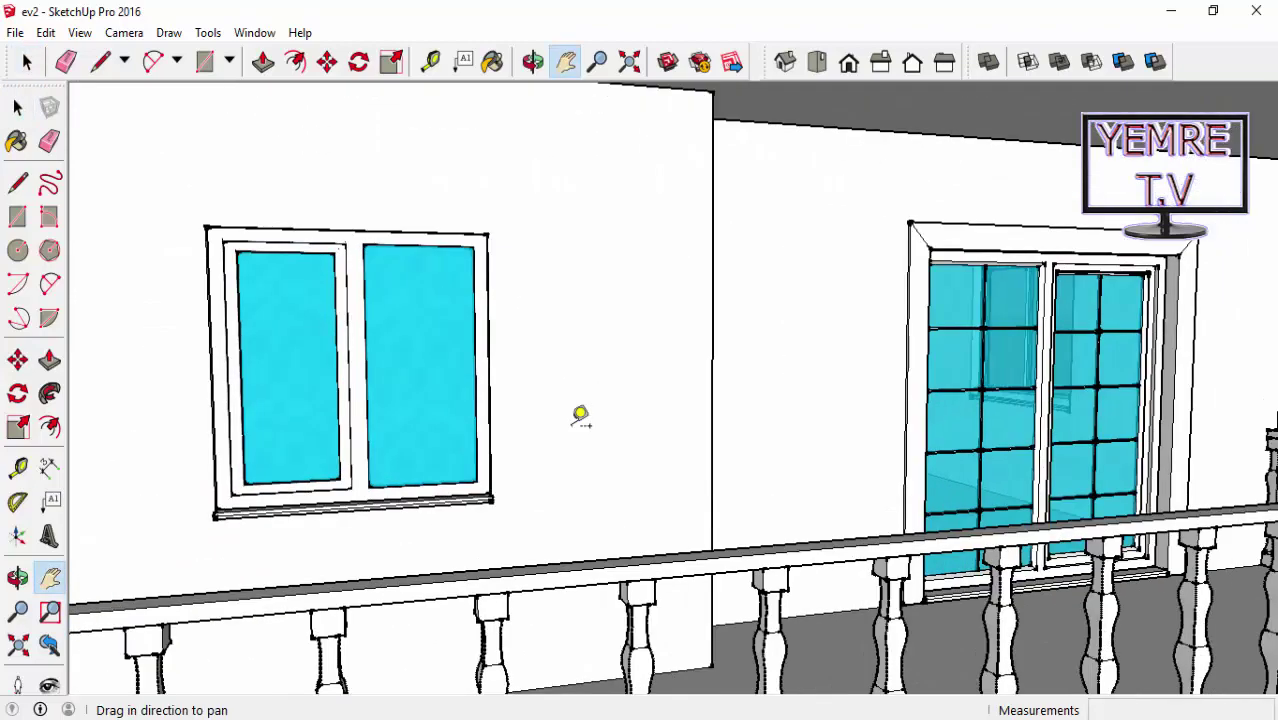
scroll(580, 414, down, 3)
scroll(580, 414, down, 2)
middle_drag(580, 414, 580, 414)
scroll(580, 414, down, 3)
scroll(580, 414, down, 2)
scroll(580, 414, up, 3)
scroll(580, 414, up, 2)
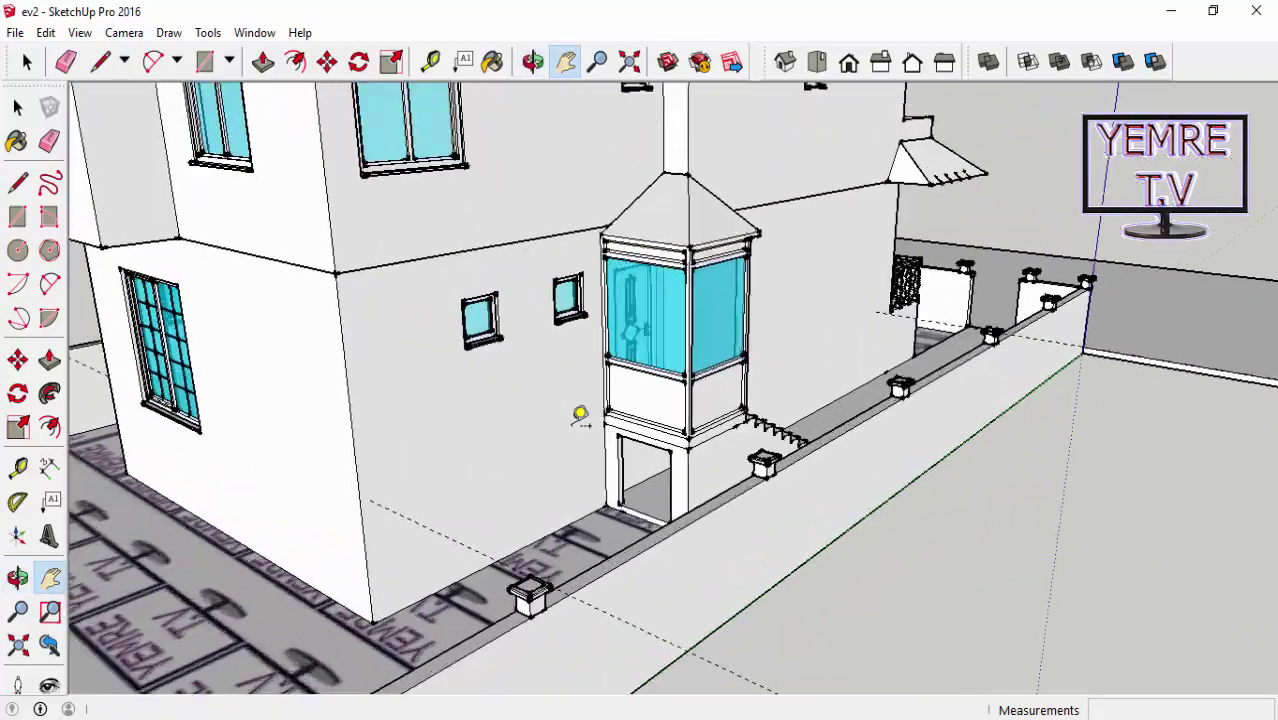
scroll(580, 414, up, 1)
scroll(580, 414, up, 2)
scroll(580, 414, up, 3)
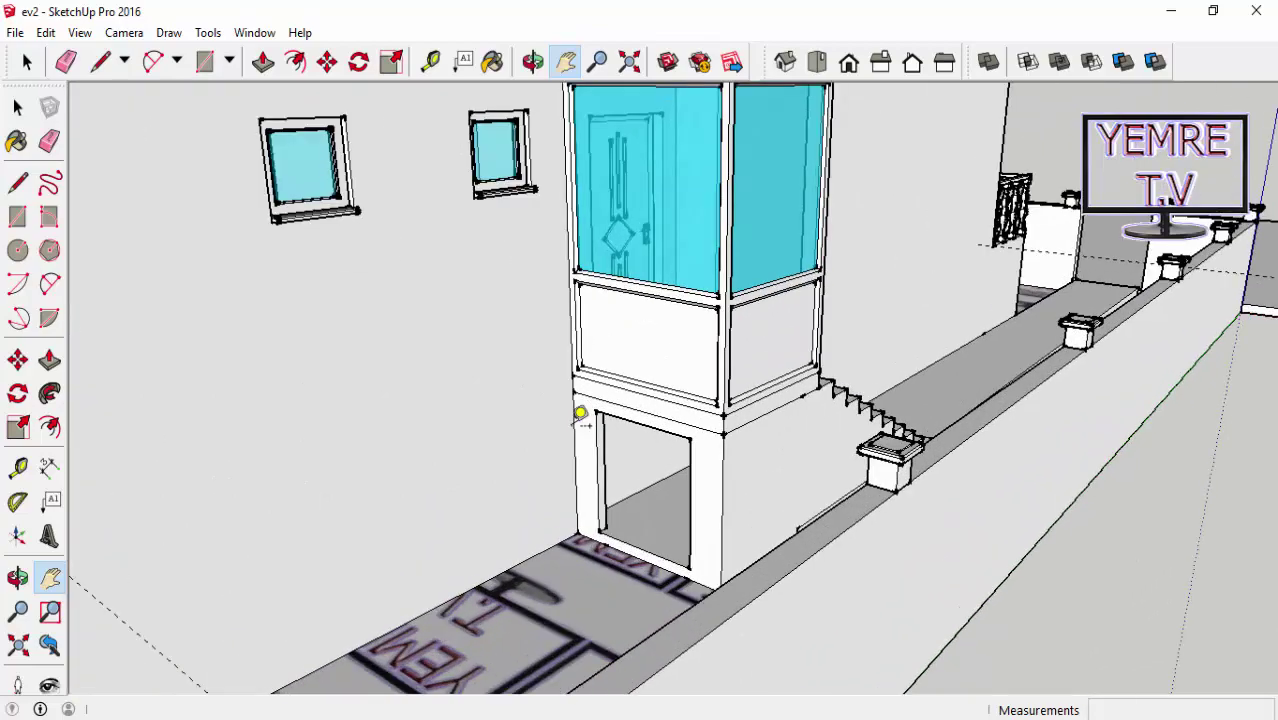
middle_drag(580, 414, 580, 414)
scroll(580, 414, up, 2)
scroll(580, 414, down, 3)
scroll(580, 414, down, 3)
scroll(580, 414, down, 3)
scroll(580, 414, up, 3)
scroll(580, 414, down, 3)
scroll(580, 414, up, 2)
scroll(580, 414, down, 2)
scroll(580, 414, up, 2)
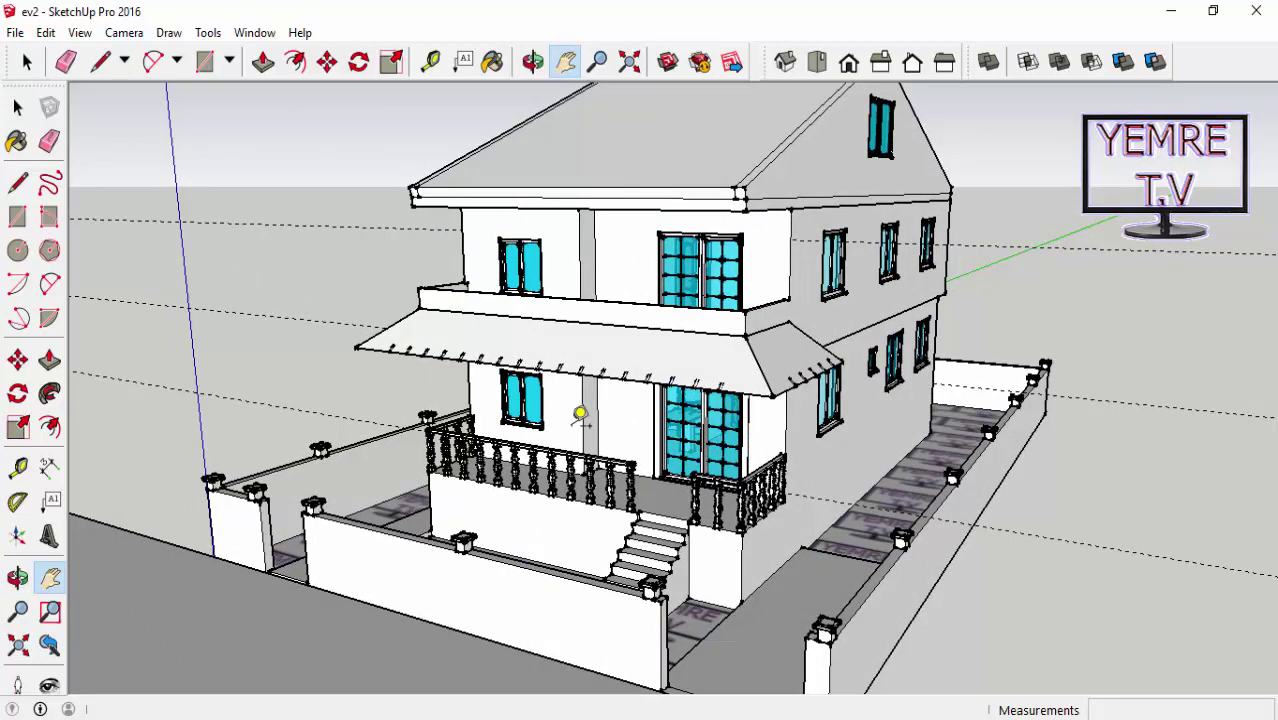
Measure the front garden wall's height with the Tape Measure, reading 1455 mm
click(18, 468)
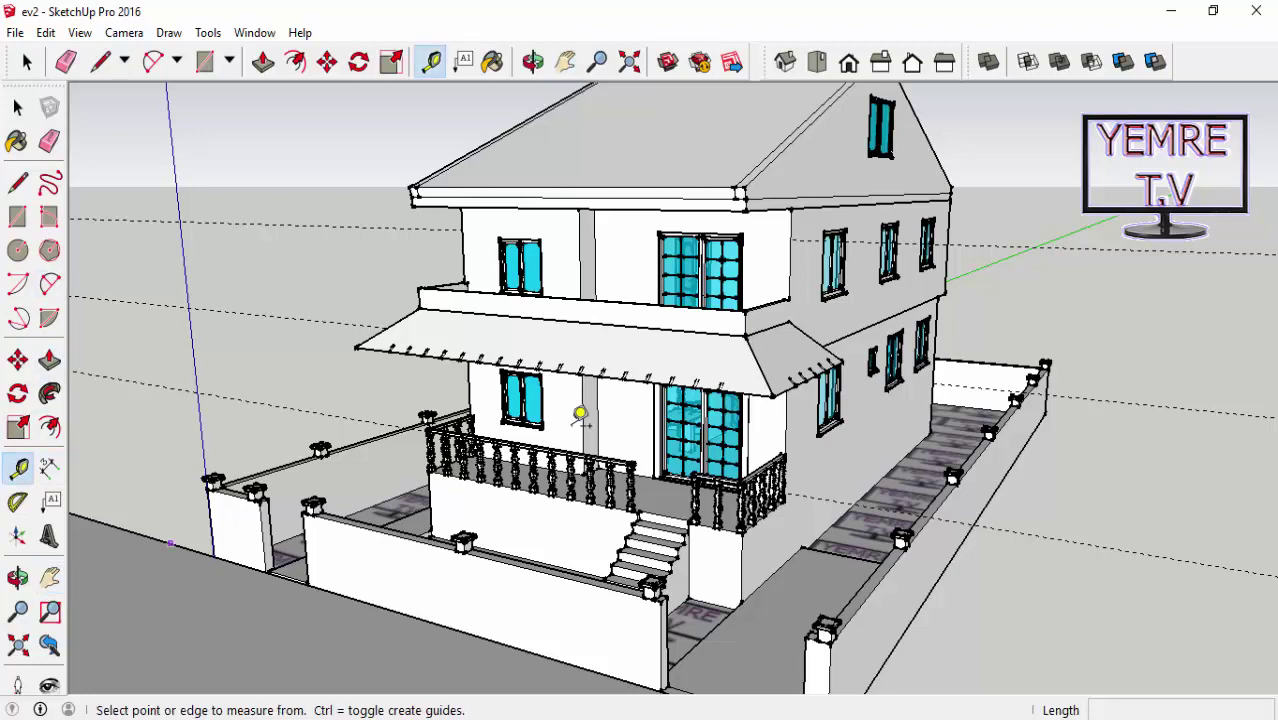
click(411, 616)
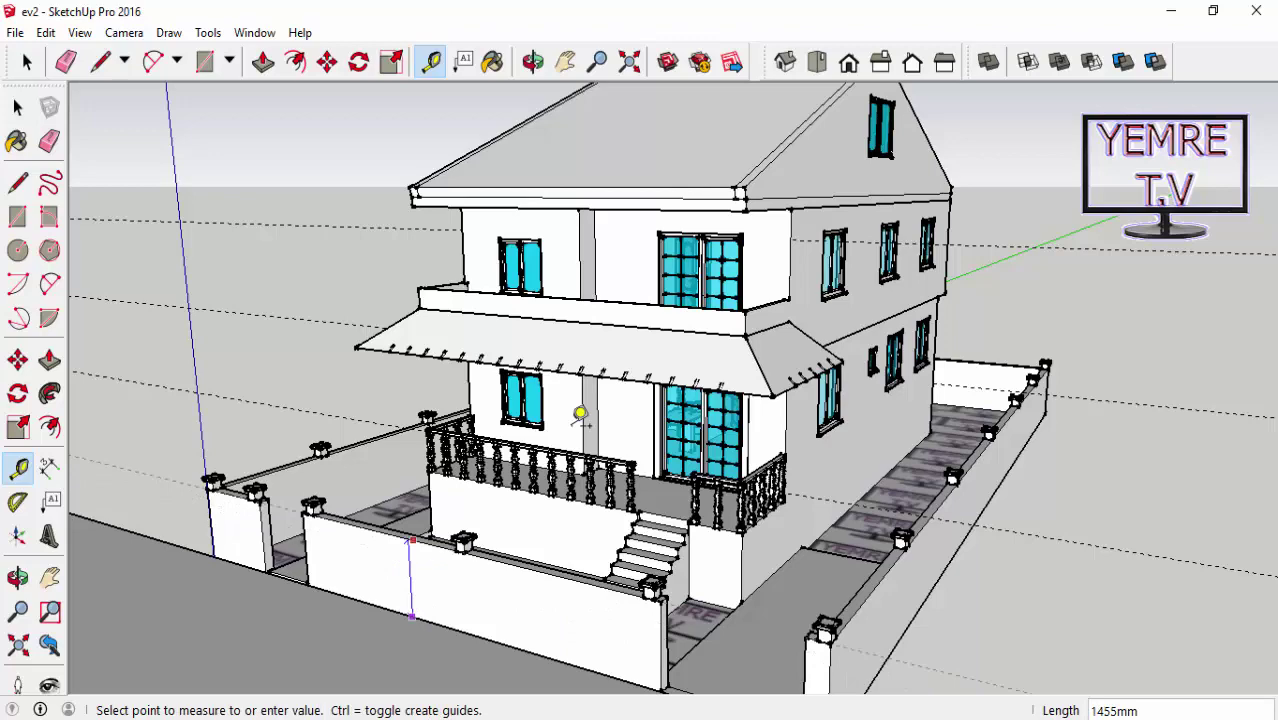
click(411, 540)
middle_drag(580, 414, 580, 413)
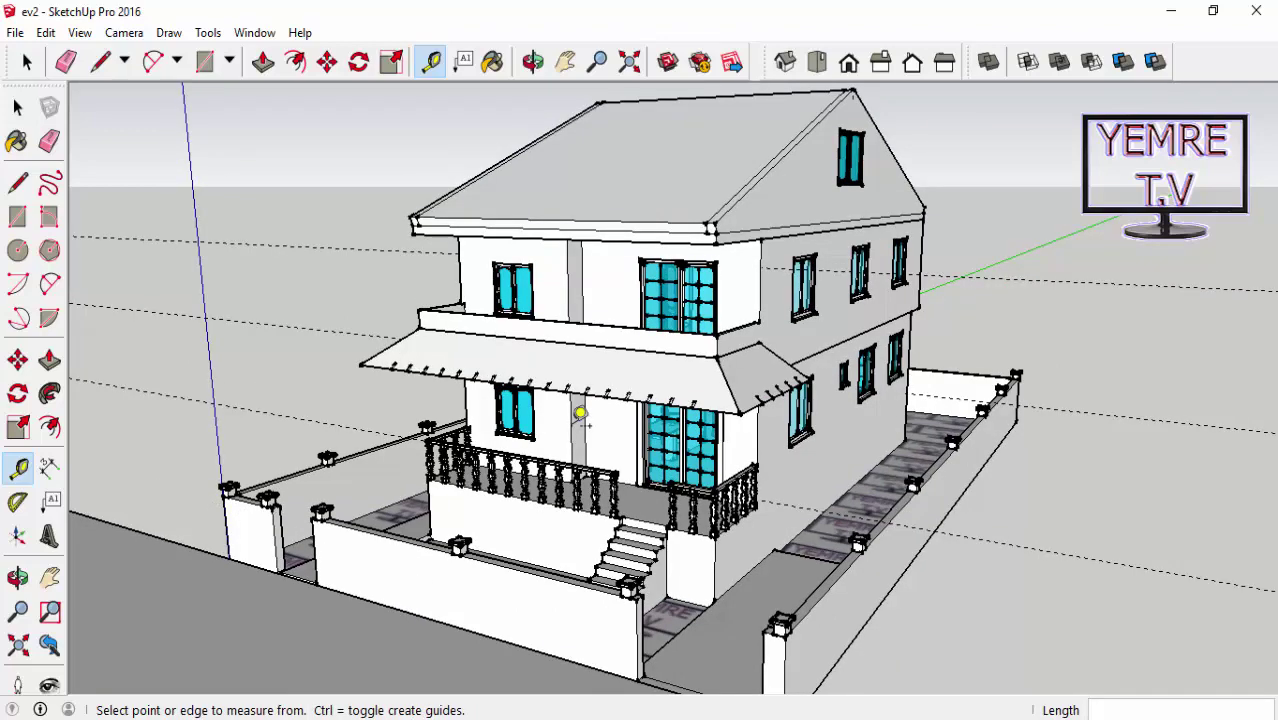
key(space)
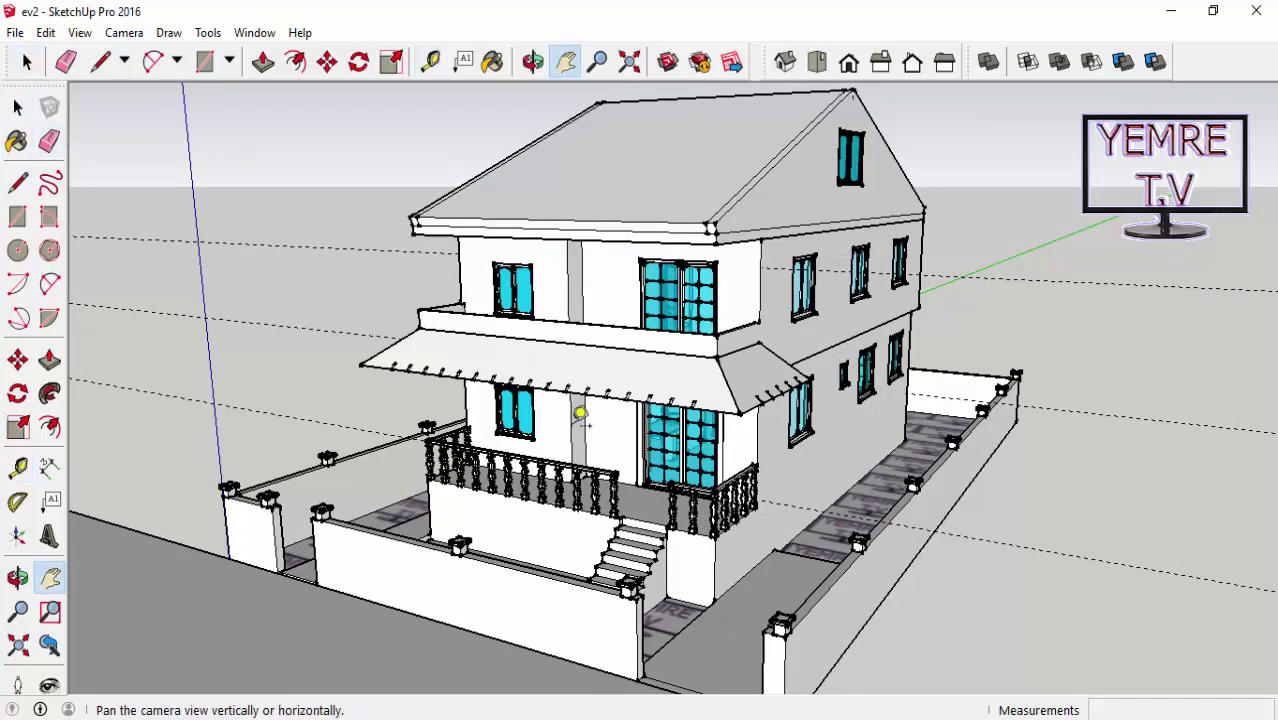
mouse_move(580, 414)
shift+middle_down()
mouse_move(520, 385)
mouse_move(553, 414)
shift+middle_up()
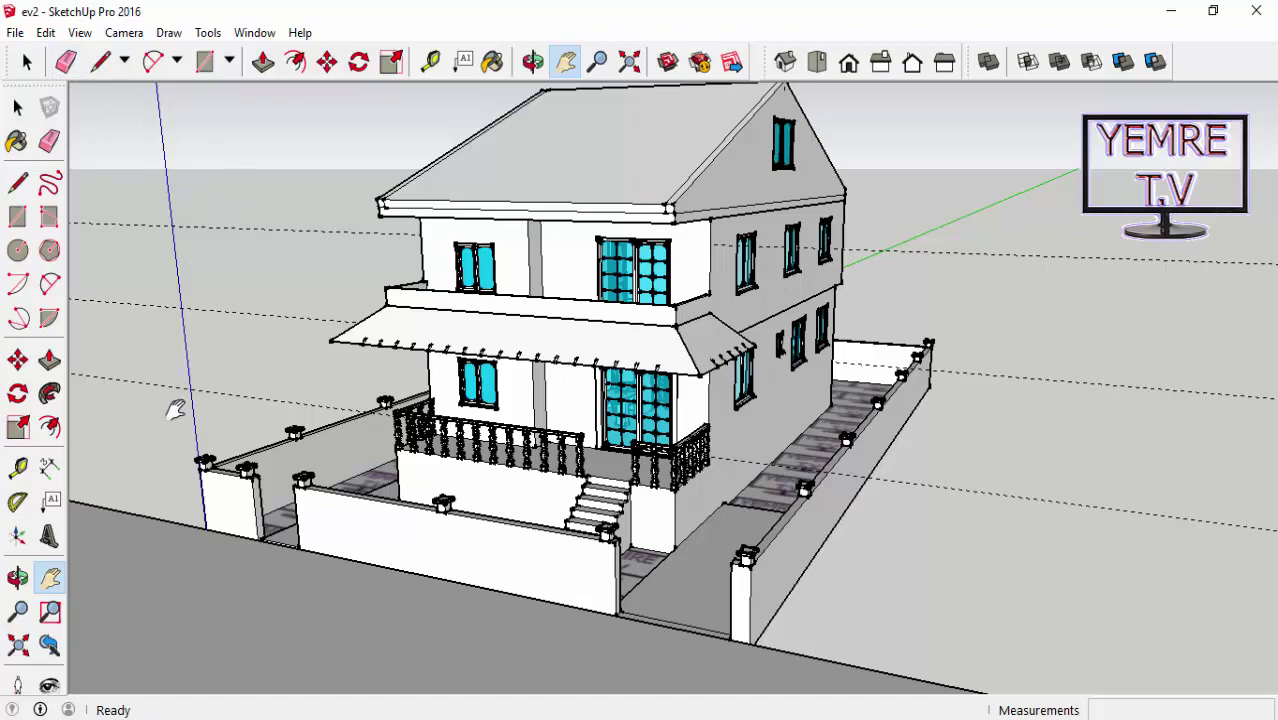
Delete all the dashed guide lines from the house model
click(46, 32)
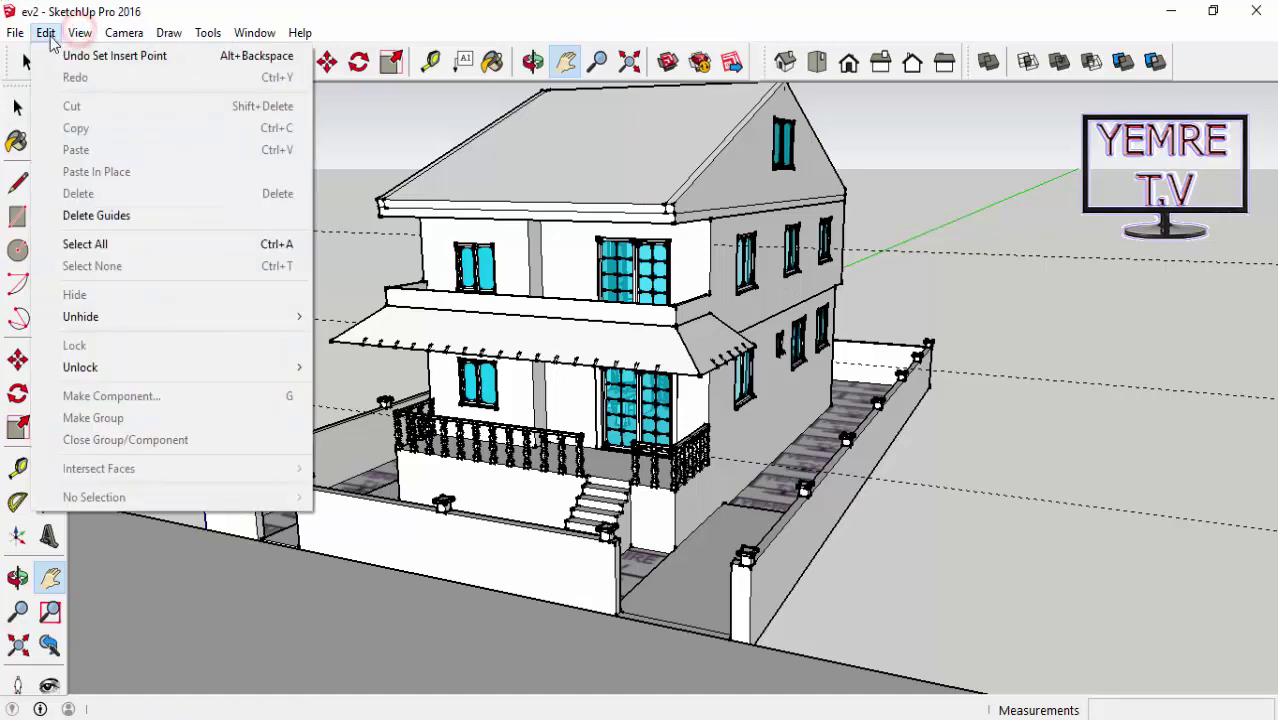
click(112, 218)
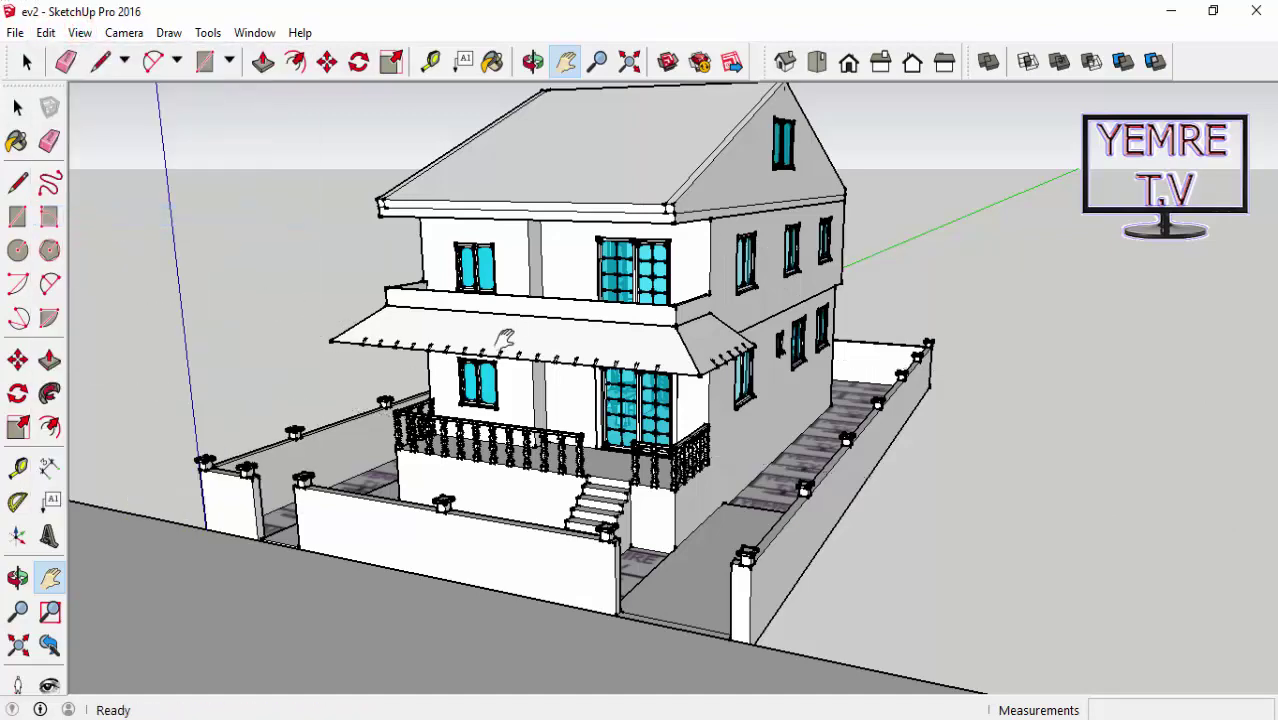
mouse_move(505, 338)
middle_down()
mouse_move(702, 320)
mouse_move(585, 302)
mouse_move(562, 328)
mouse_move(282, 330)
mouse_move(533, 371)
mouse_move(886, 367)
mouse_move(449, 315)
mouse_move(880, 310)
mouse_move(897, 332)
mouse_move(685, 433)
mouse_move(737, 430)
mouse_move(617, 400)
middle_up()
Turn the house to a more frontal view and save the ev2 model
scroll(621, 401, down, 1)
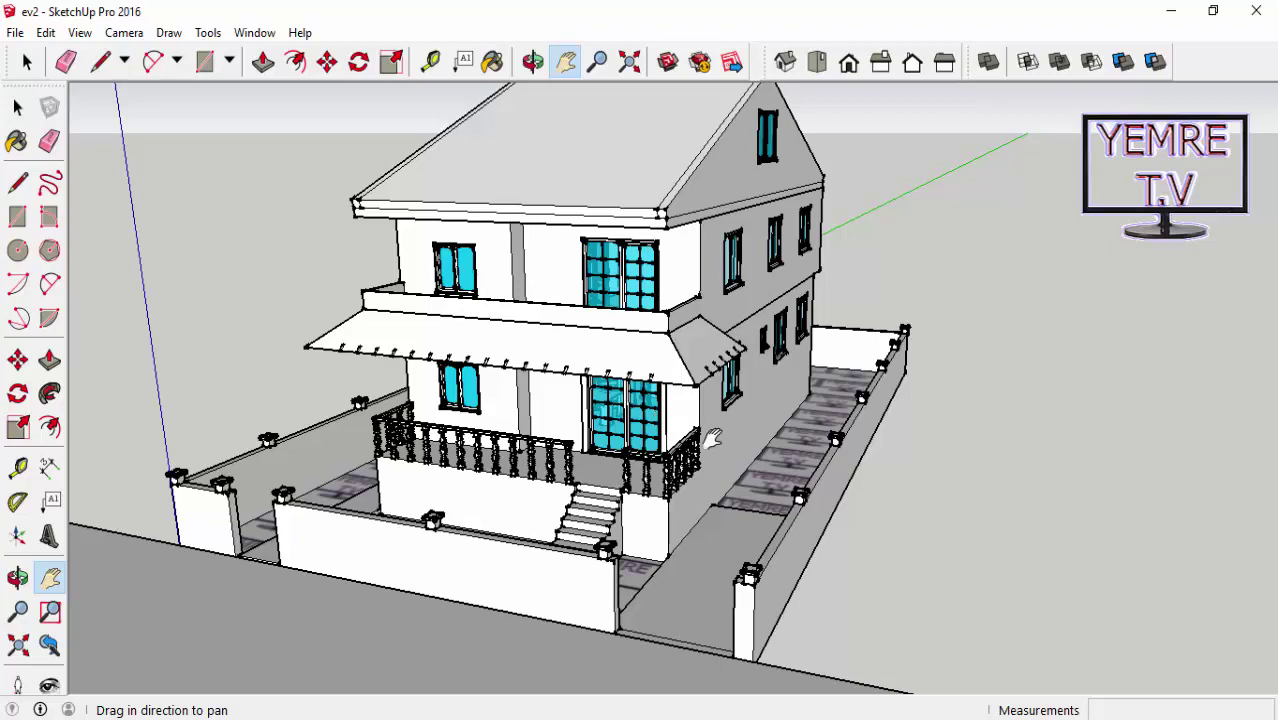
middle_drag(712, 438, 674, 457)
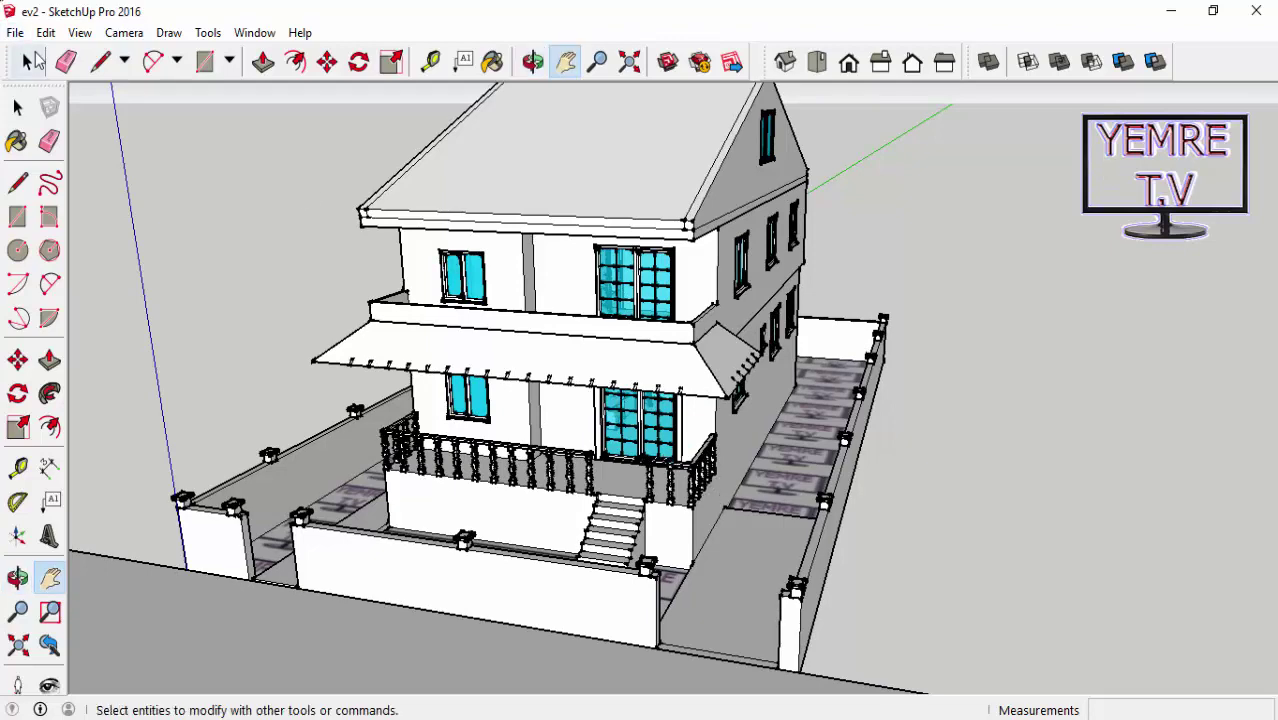
click(15, 32)
click(77, 108)
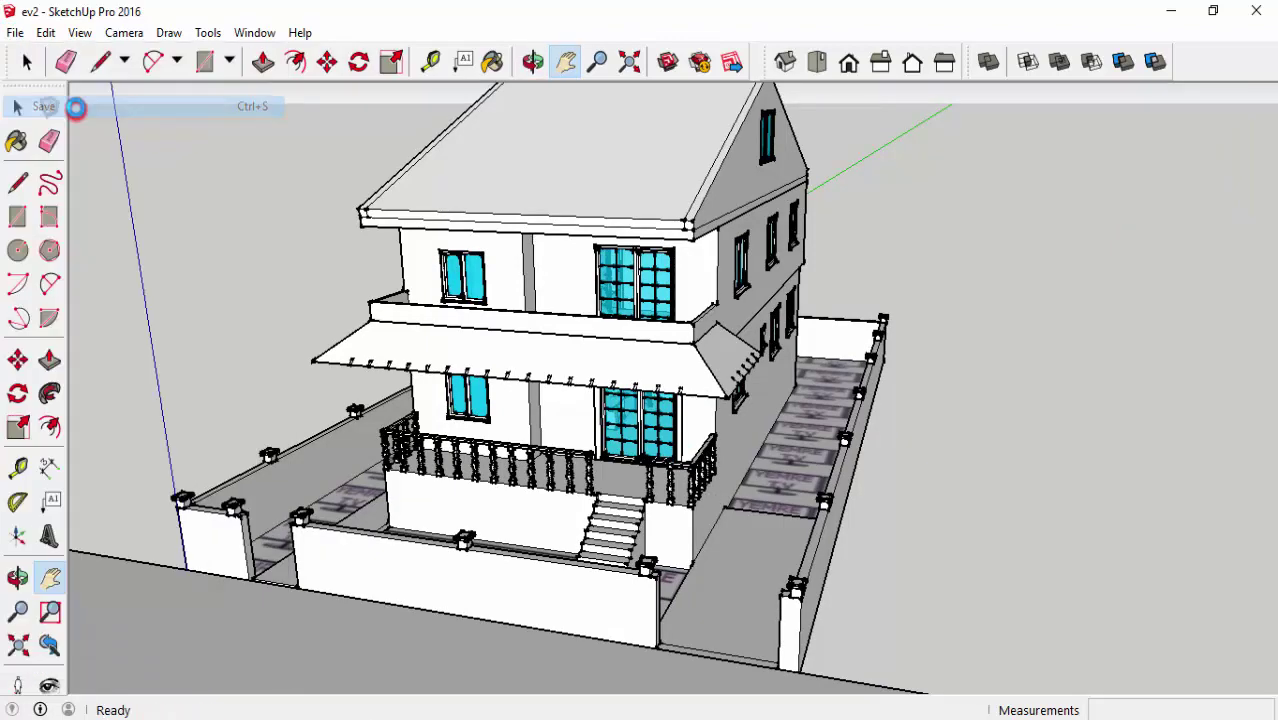